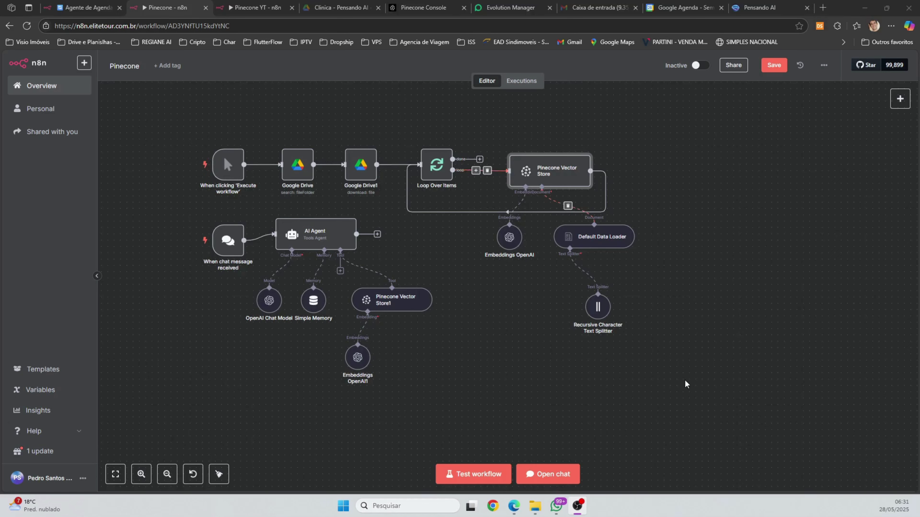
Look over the Pinecone YT, Pinecone and Agente de Agendamento YT (V.2) workflows
{"action": "left_click", "coordinate": [249, 6]}
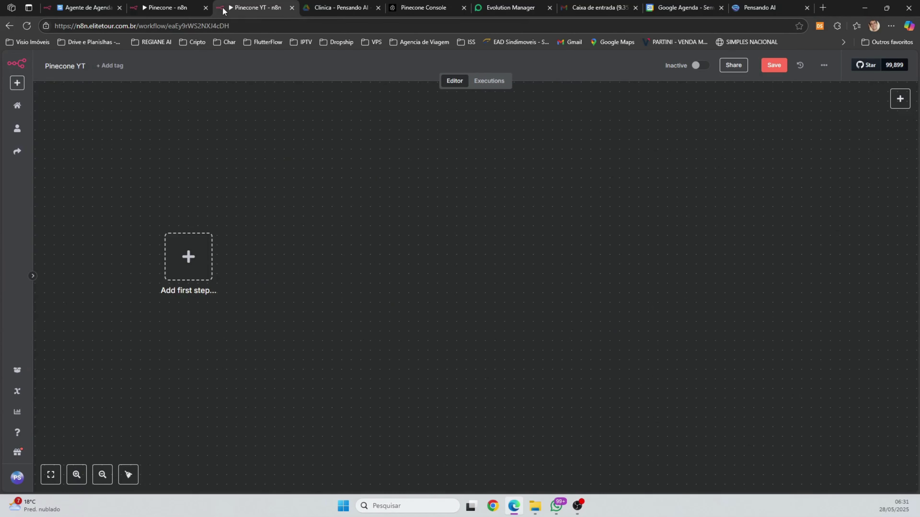
{"action": "left_click", "coordinate": [183, 6]}
{"action": "left_click", "coordinate": [93, 6]}
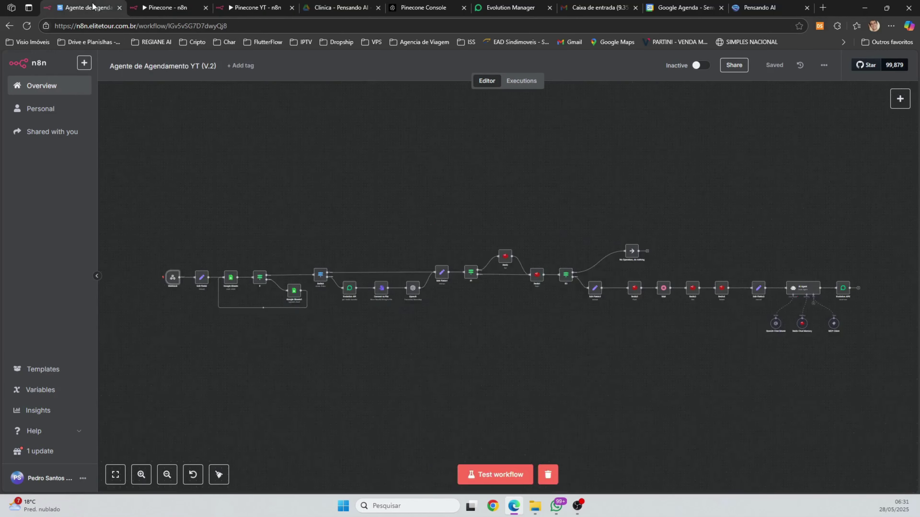
{"action": "left_click", "coordinate": [161, 7]}
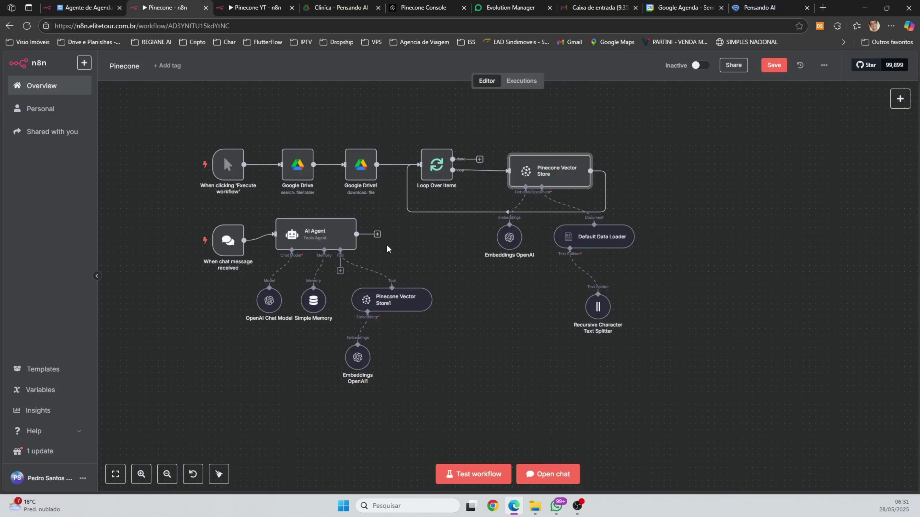
{"action": "left_click", "coordinate": [85, 8]}
{"action": "left_click_drag", "start_coordinate": [503, 347], "coordinate": [472, 327]}
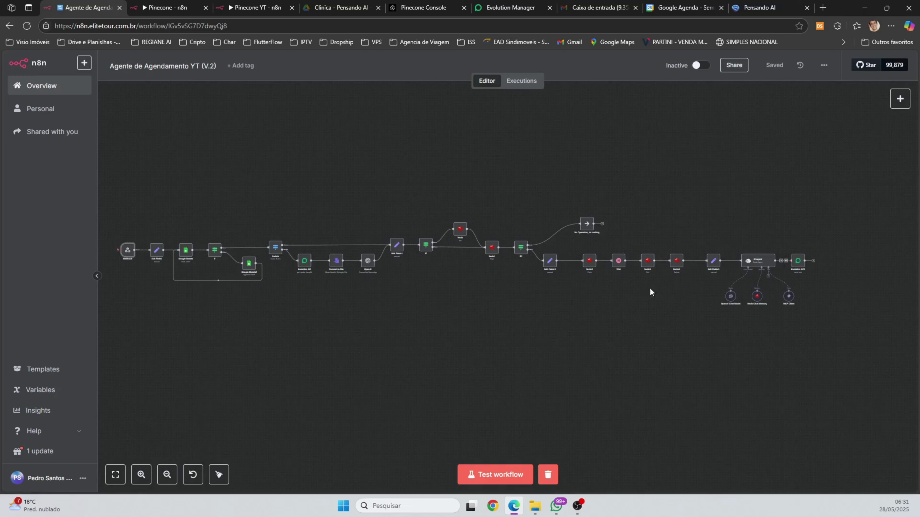
Switch to the Pensando AI website and examine the templates available for download
{"action": "left_click", "coordinate": [762, 4]}
{"action": "scroll", "coordinate": [402, 192], "scroll_direction": "down", "scroll_amount": 5}
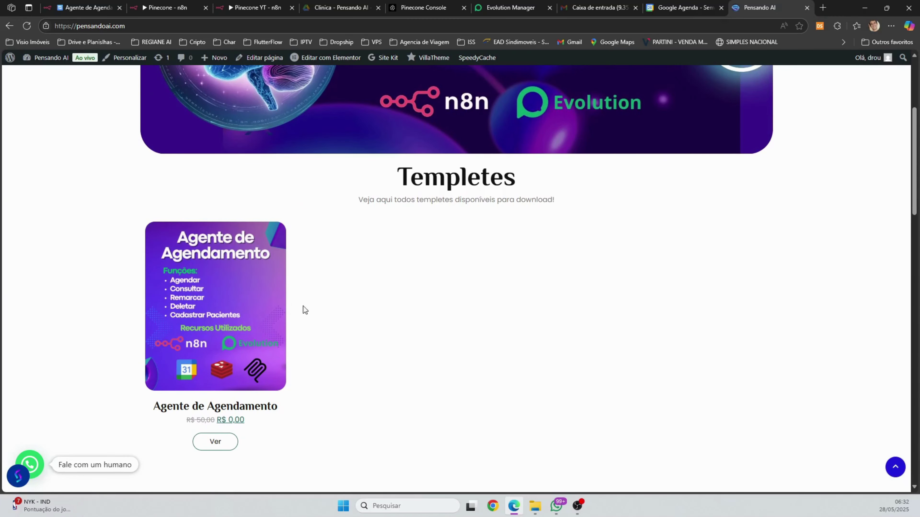
{"action": "scroll", "coordinate": [293, 297], "scroll_direction": "up", "scroll_amount": 5}
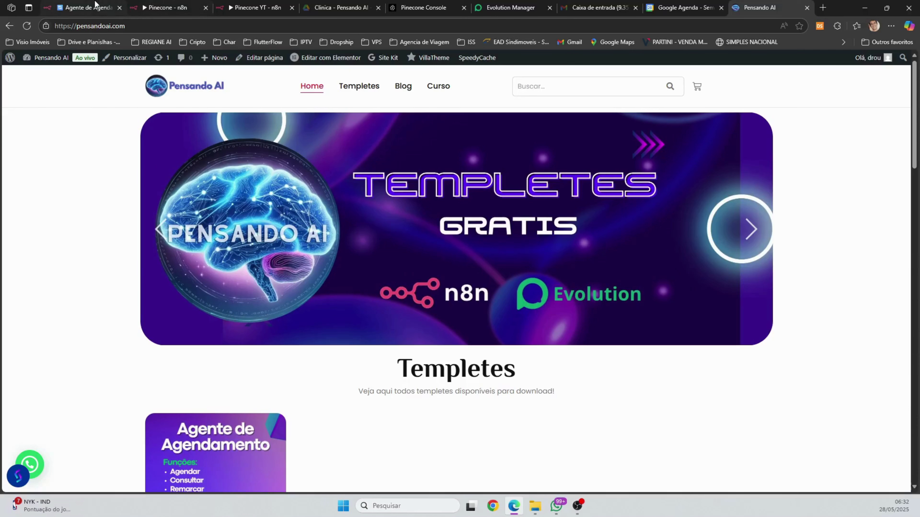
Close the finished Pinecone workflow and add a Manual Trigger as the first node of the empty Pinecone YT workflow
{"action": "left_click", "coordinate": [168, 11]}
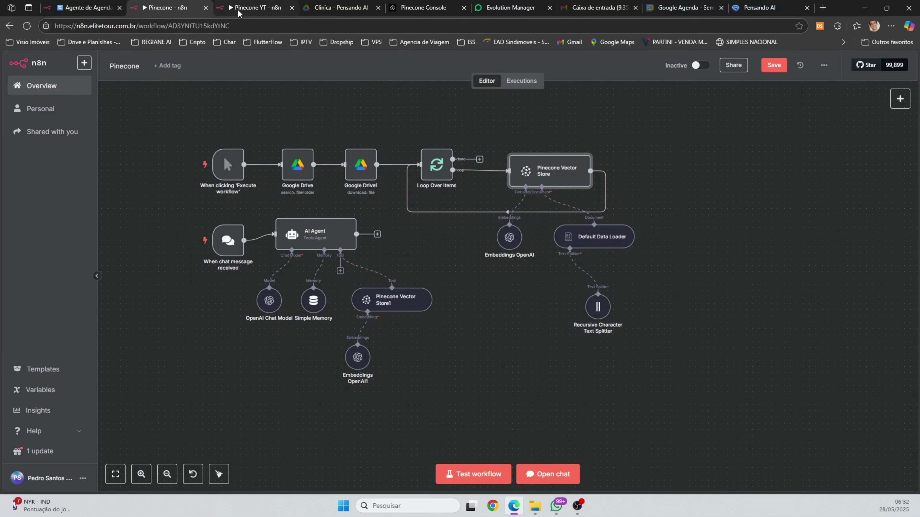
{"action": "left_click", "coordinate": [205, 8]}
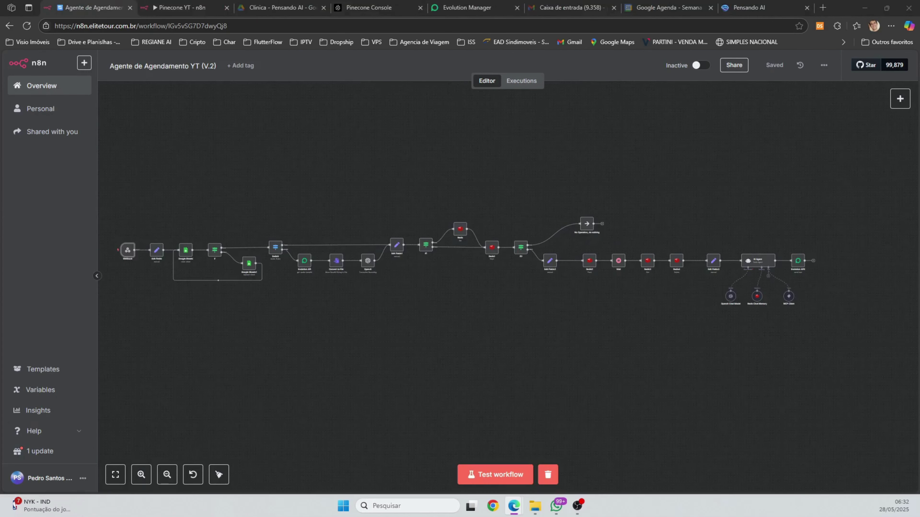
{"action": "left_click", "coordinate": [181, 8]}
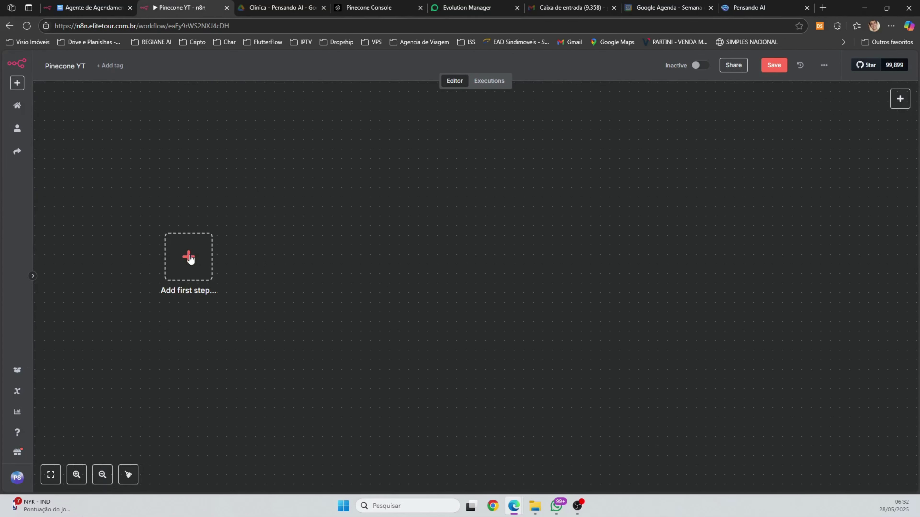
{"action": "left_click", "coordinate": [188, 256]}
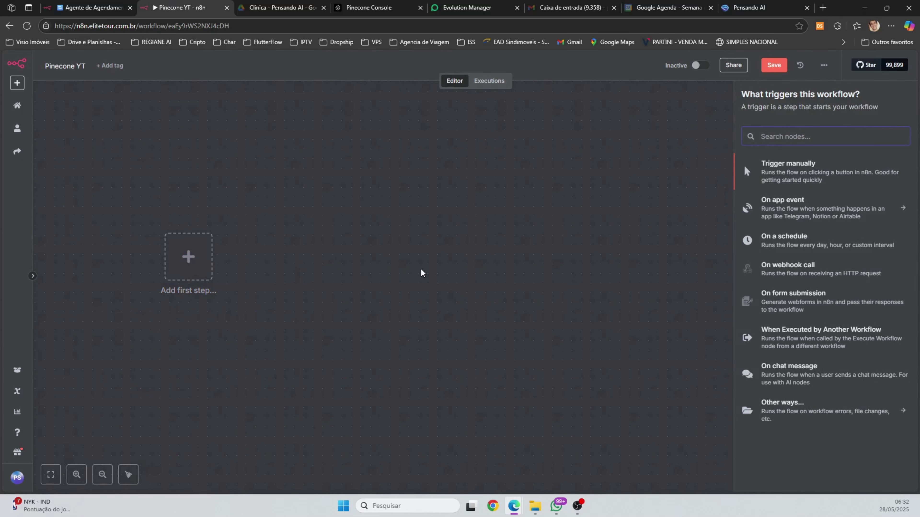
{"action": "type", "text": "man"}
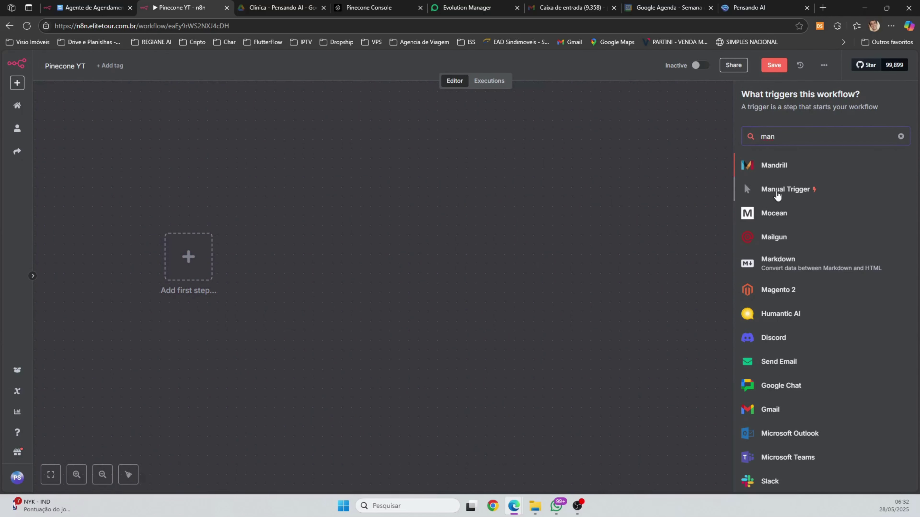
{"action": "left_click", "coordinate": [777, 192]}
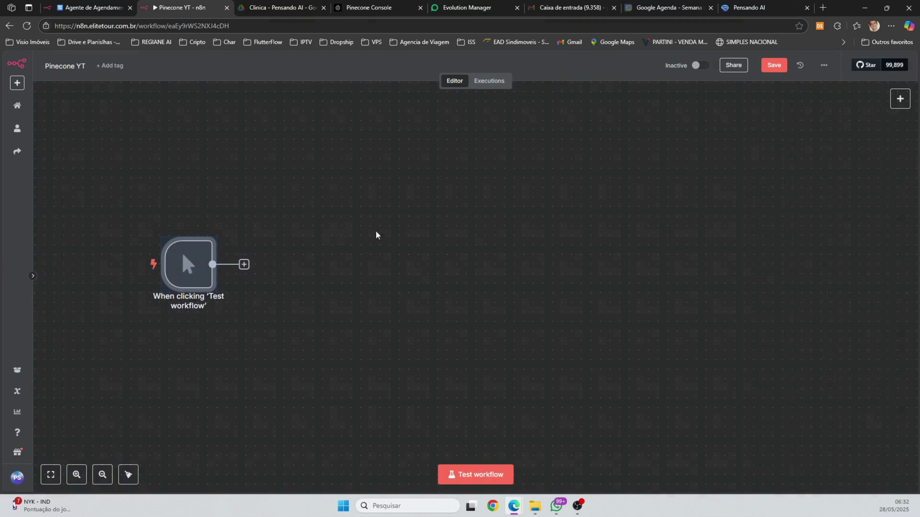
Add a Google Drive node with the Search files and folders action after the manual trigger
{"action": "left_click", "coordinate": [244, 266]}
{"action": "type", "text": "driv"}
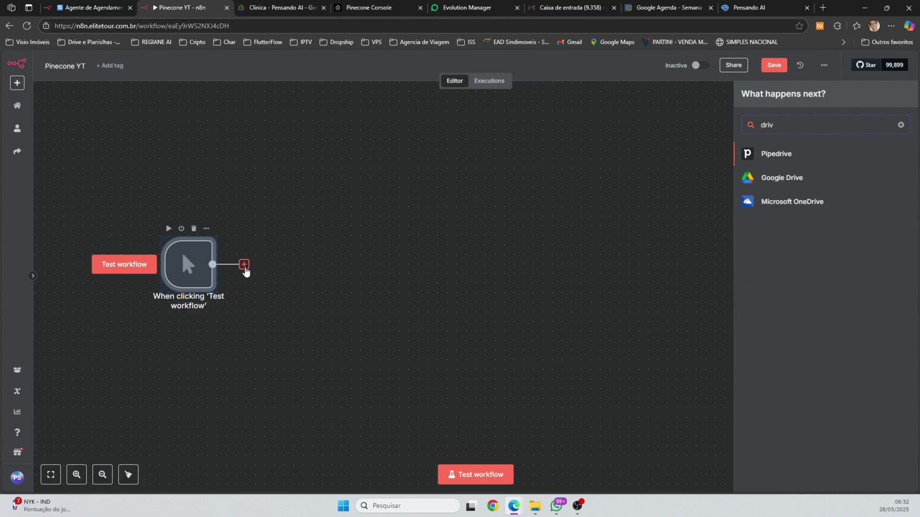
{"action": "left_click", "coordinate": [782, 178]}
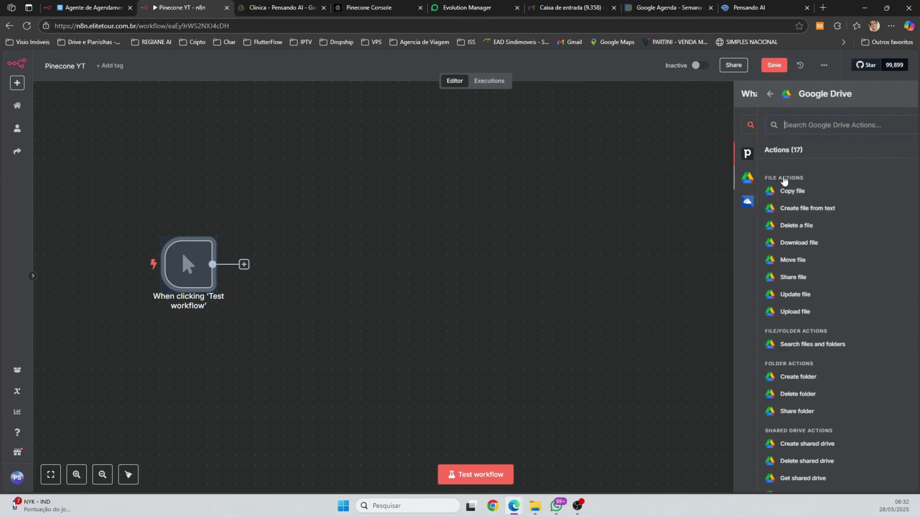
{"action": "left_click", "coordinate": [783, 346]}
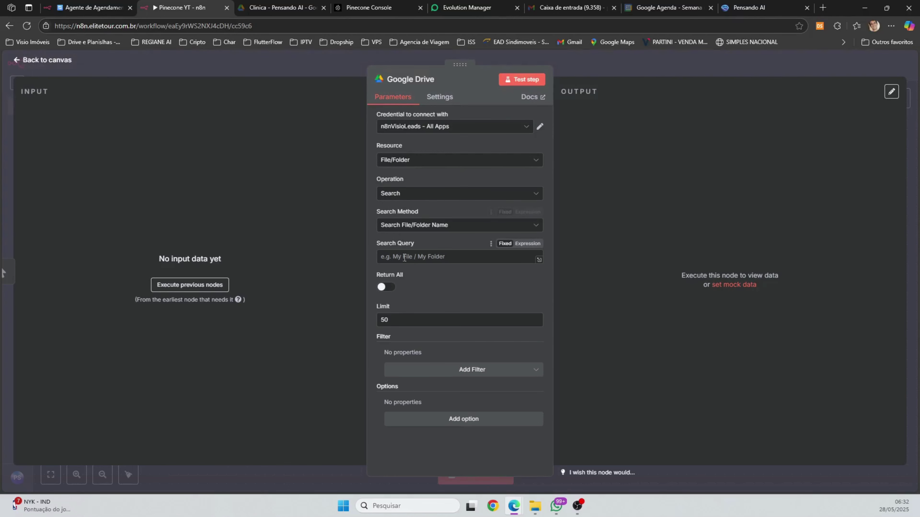
Make the Google Drive search return all results and filter it to the folder Clinica - Pensando AI
{"action": "left_click", "coordinate": [387, 289]}
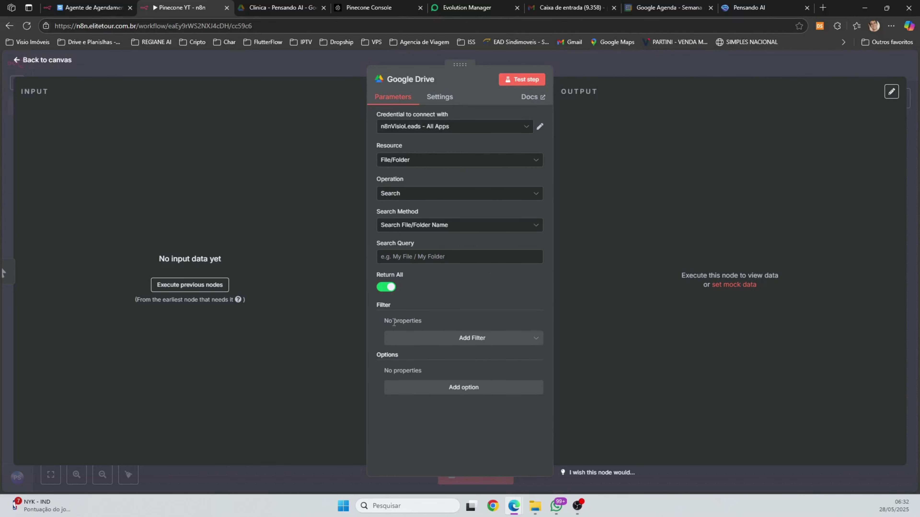
{"action": "left_click", "coordinate": [420, 342]}
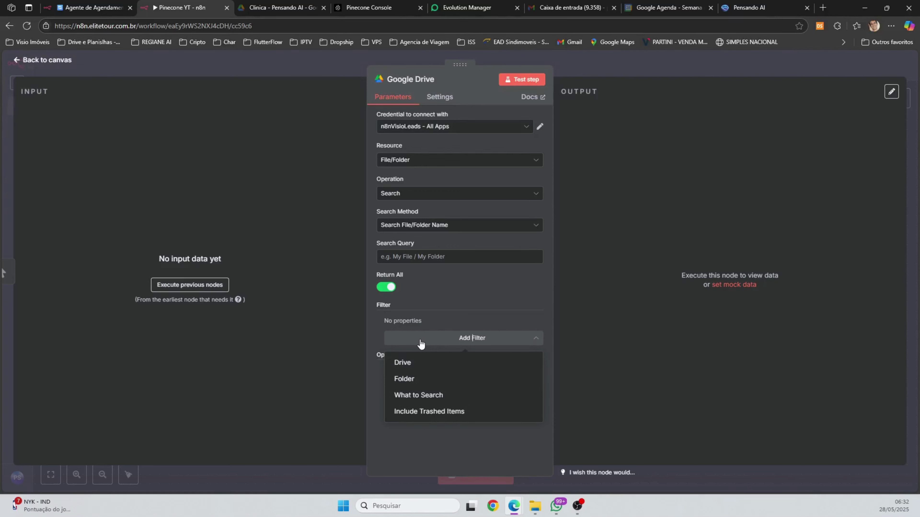
{"action": "left_click", "coordinate": [403, 379]}
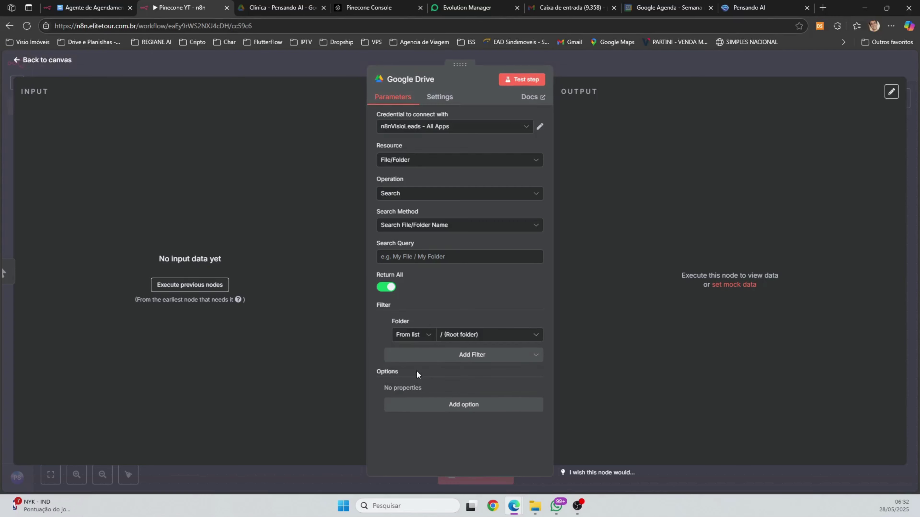
{"action": "left_click", "coordinate": [453, 337]}
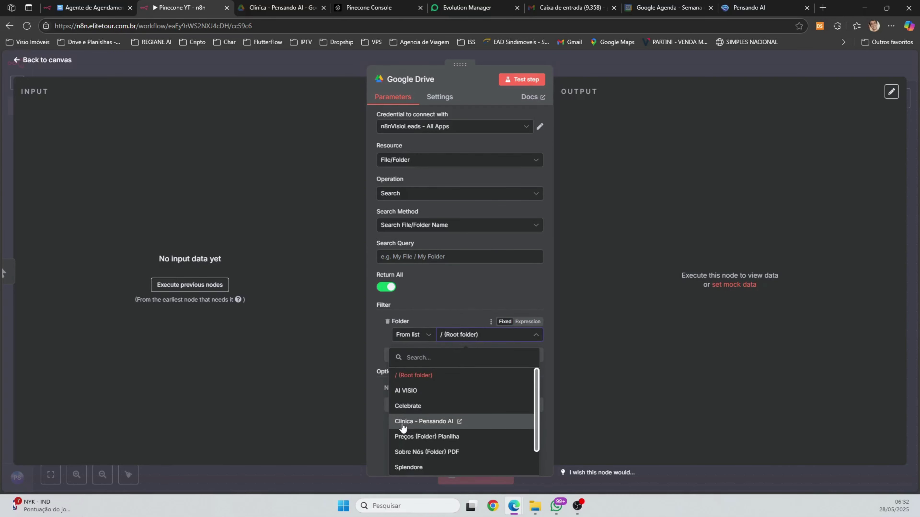
{"action": "left_click", "coordinate": [436, 427]}
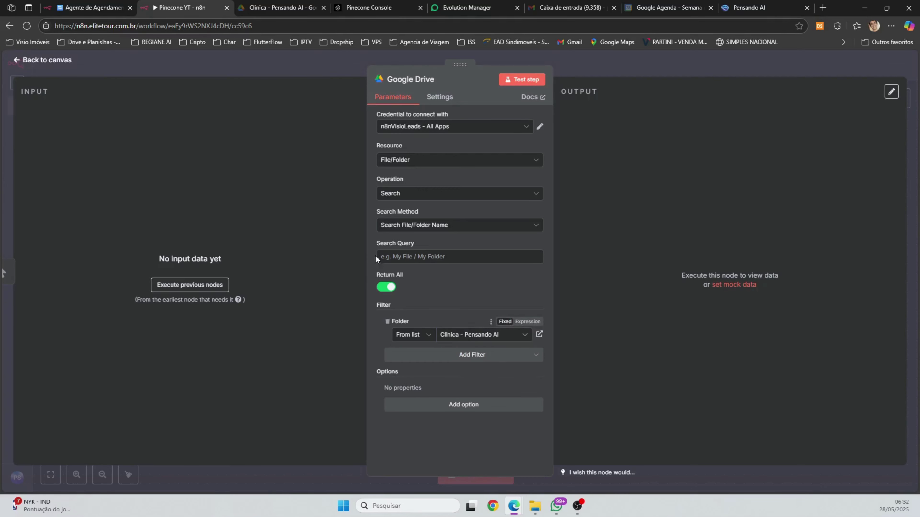
Examine the files stored in the Clinica - Pensando AI folder in Google Drive
{"action": "left_click", "coordinate": [295, 6]}
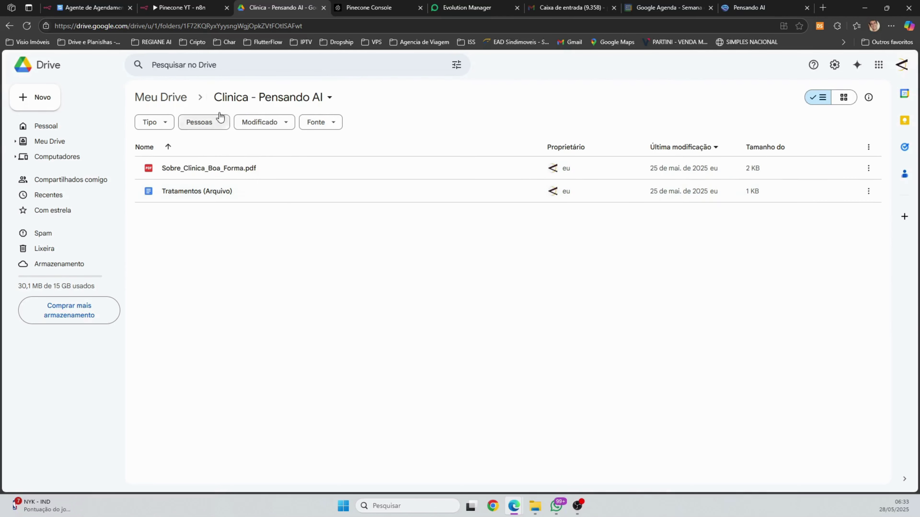
{"action": "left_click", "coordinate": [199, 9]}
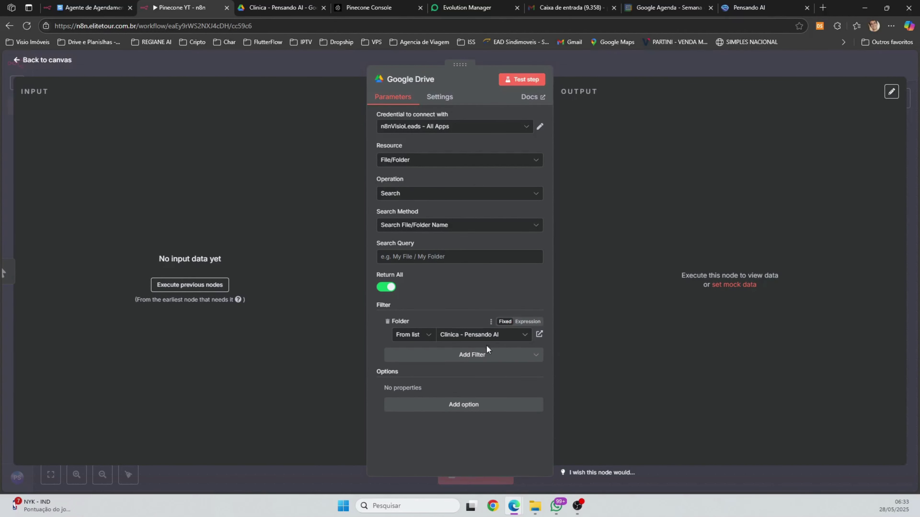
{"action": "left_click", "coordinate": [279, 7]}
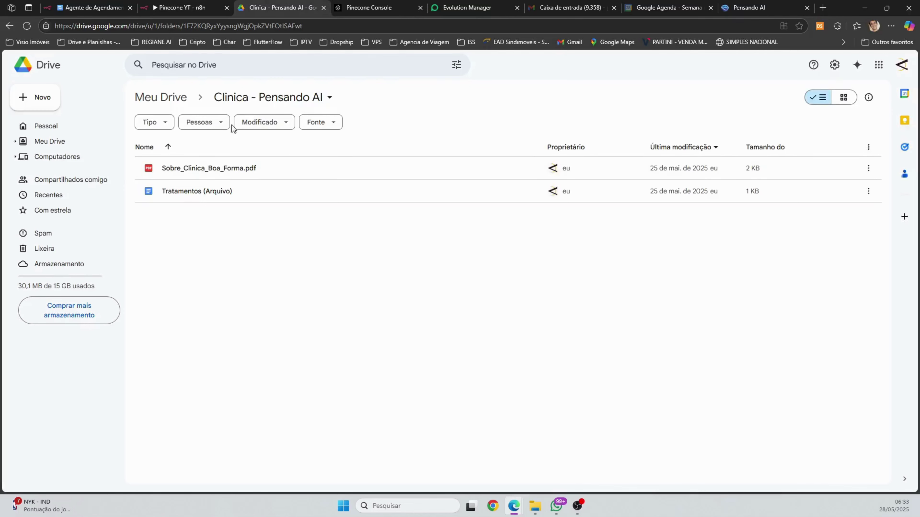
{"action": "left_click", "coordinate": [182, 5]}
Test the Google Drive search node, view its output as a table, and return to the canvas
{"action": "left_click", "coordinate": [528, 80]}
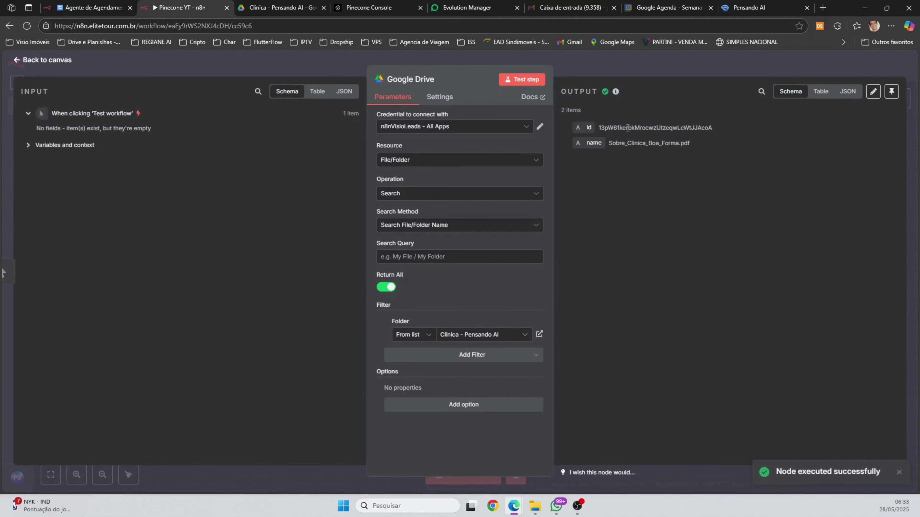
{"action": "left_click", "coordinate": [819, 91]}
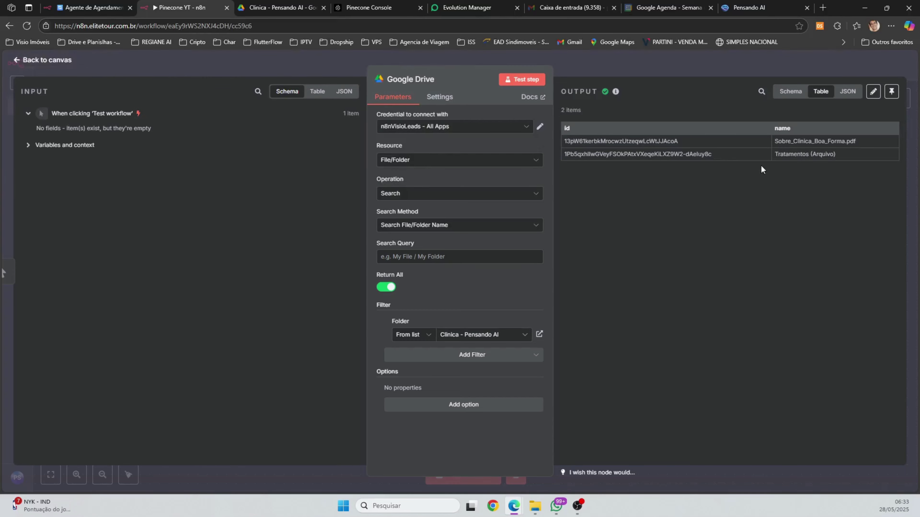
{"action": "left_click", "coordinate": [68, 60]}
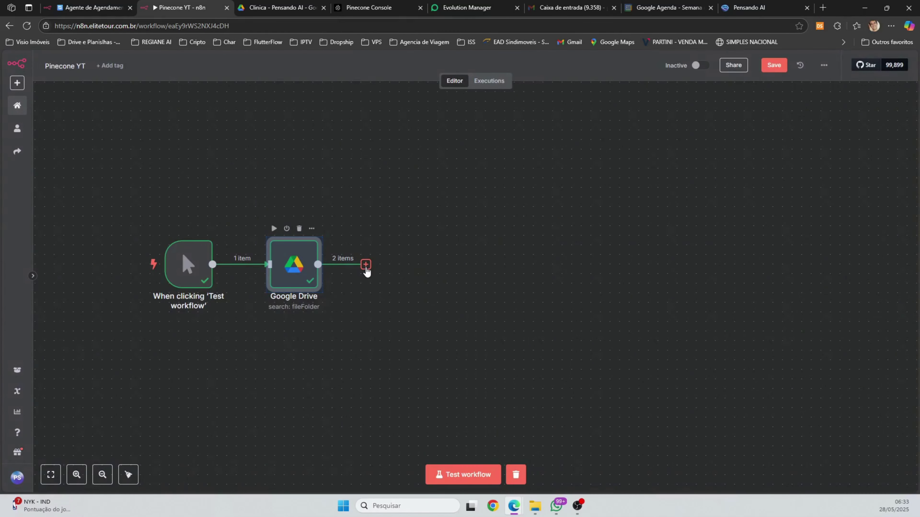
Add a second Google Drive node with the Download file action after the search node
{"action": "left_click", "coordinate": [366, 265]}
{"action": "type", "text": "googl"}
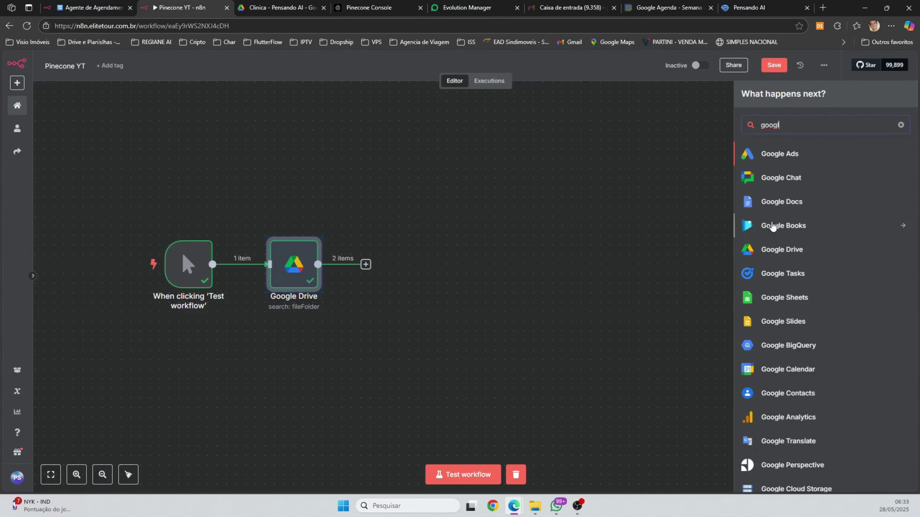
{"action": "left_click", "coordinate": [784, 251]}
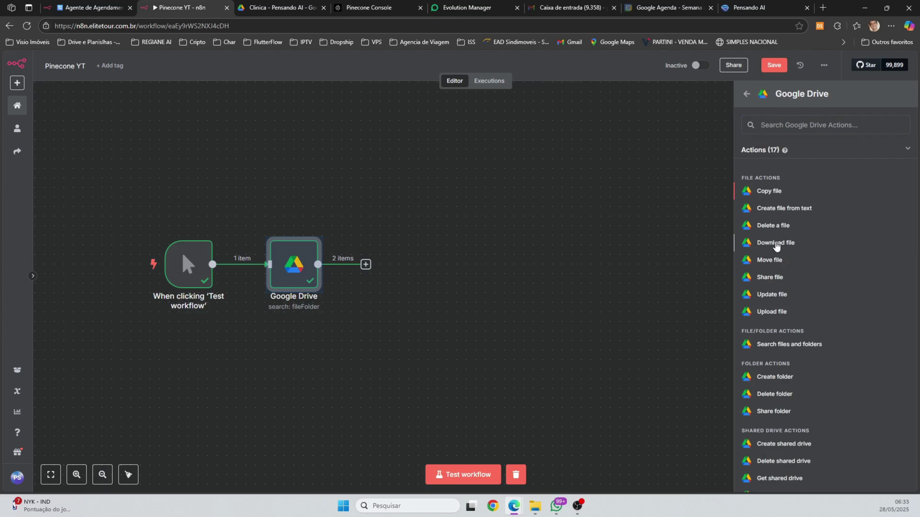
{"action": "left_click", "coordinate": [775, 243]}
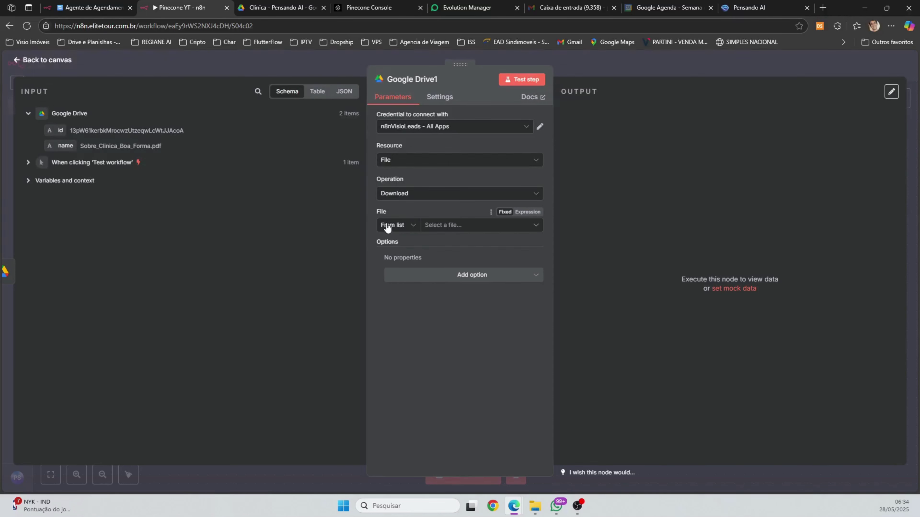
Select the file to download By ID using the search result's {{ $json.id }}, test the node, and return to the canvas
{"action": "left_click", "coordinate": [396, 230]}
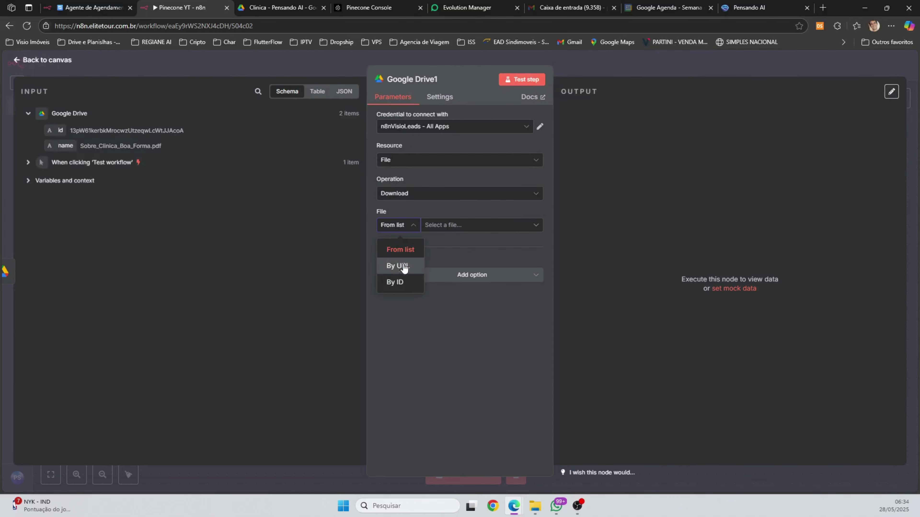
{"action": "left_click", "coordinate": [397, 284]}
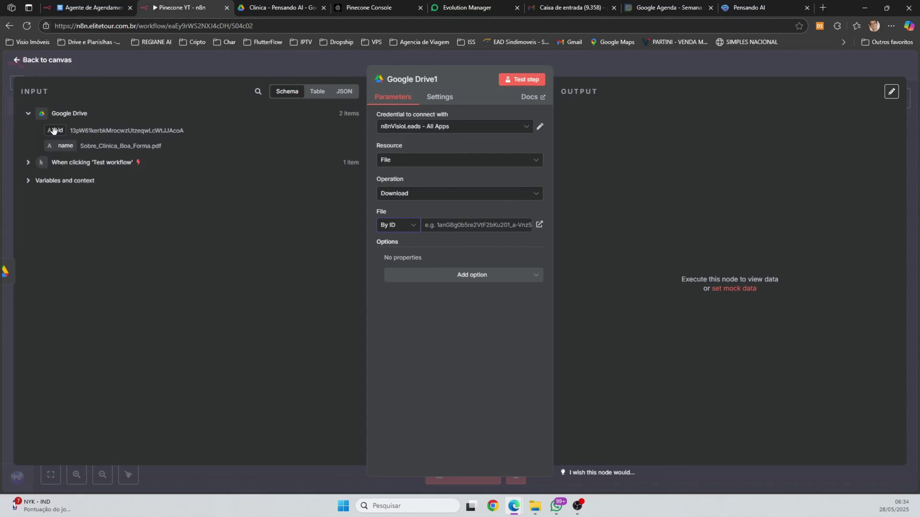
{"action": "left_click_drag", "start_coordinate": [53, 130], "coordinate": [463, 225]}
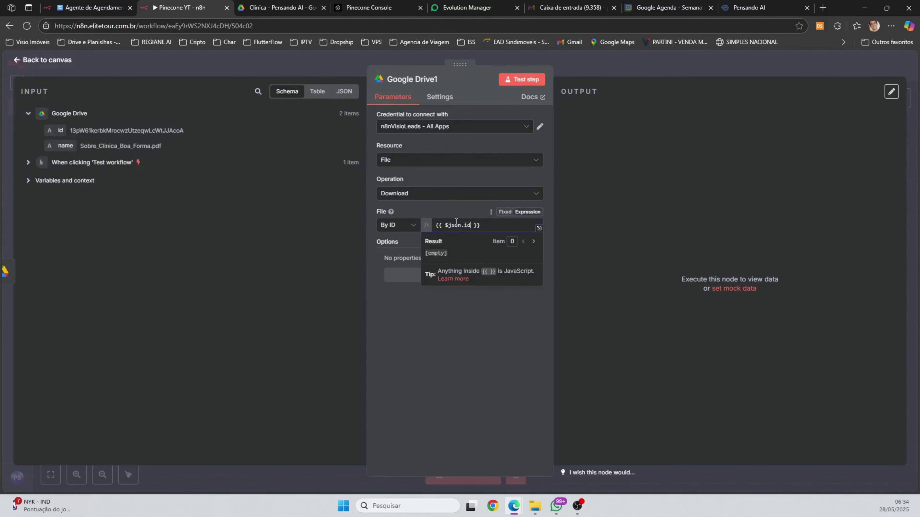
{"action": "left_click", "coordinate": [440, 356]}
{"action": "left_click", "coordinate": [524, 79]}
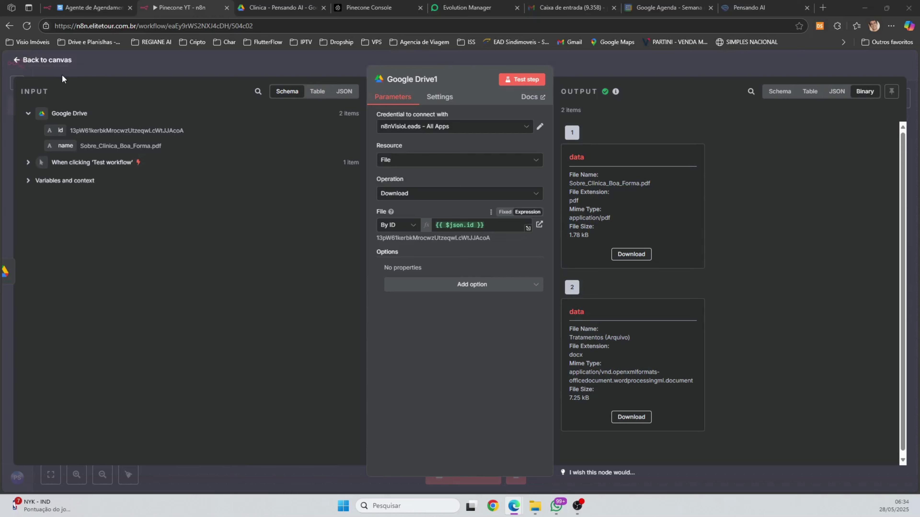
{"action": "left_click", "coordinate": [60, 60]}
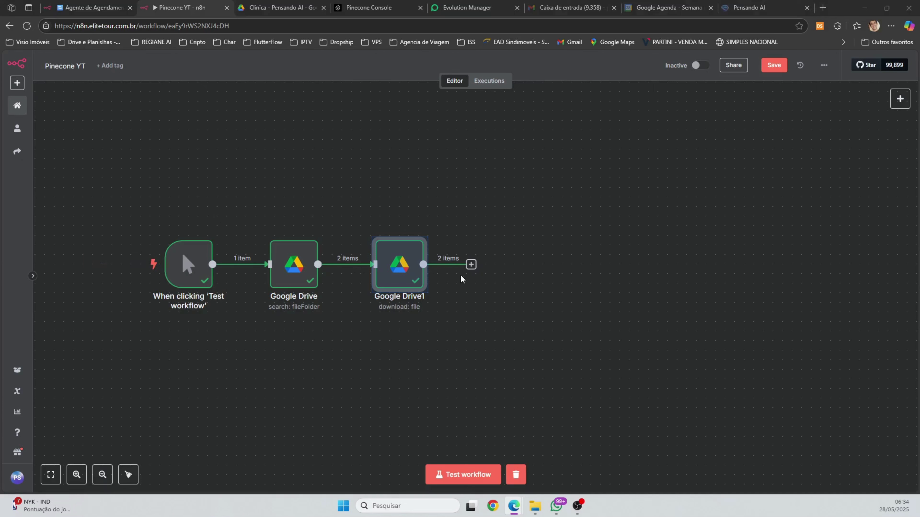
Add a Pinecone Vector Store node with the Add documents to vector store action after the file download node
{"action": "left_click", "coordinate": [471, 264]}
{"action": "type", "text": "pine"}
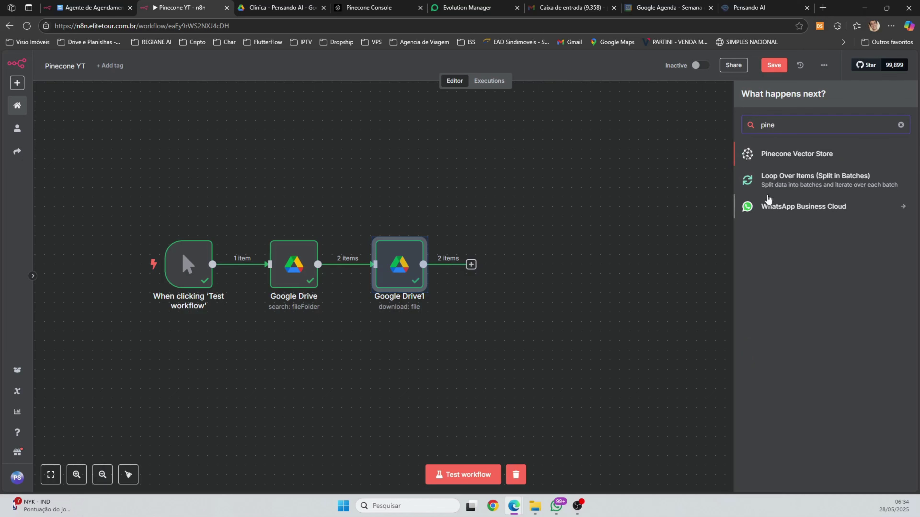
{"action": "left_click", "coordinate": [782, 156]}
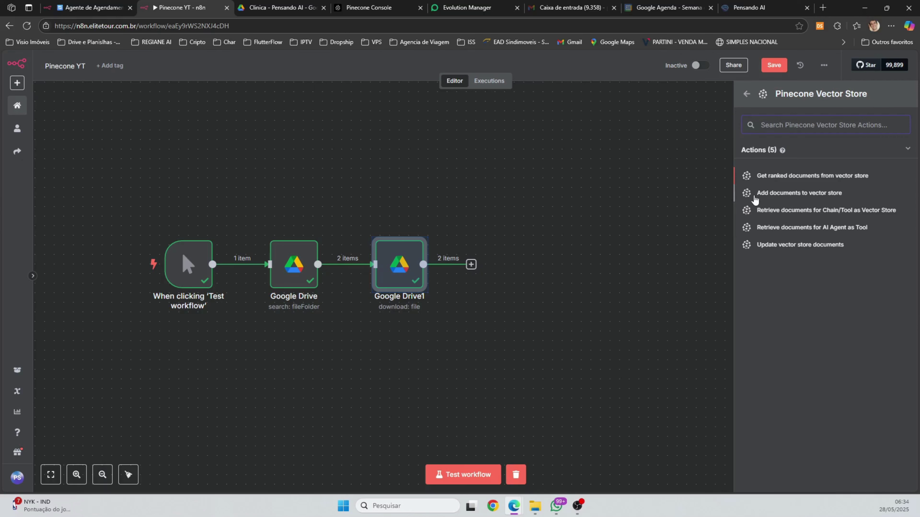
{"action": "left_click", "coordinate": [800, 195]}
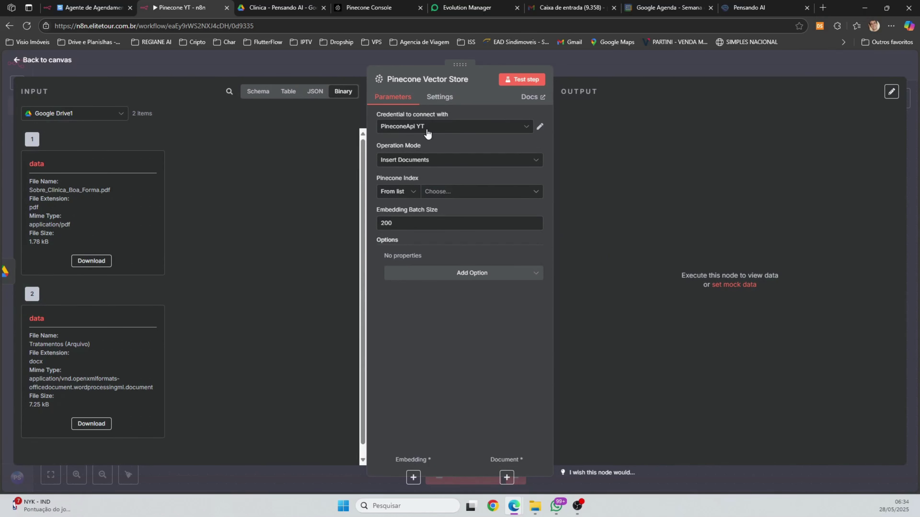
Start a new PineconeApi credential for the Pinecone Vector Store node
{"action": "left_click", "coordinate": [505, 127]}
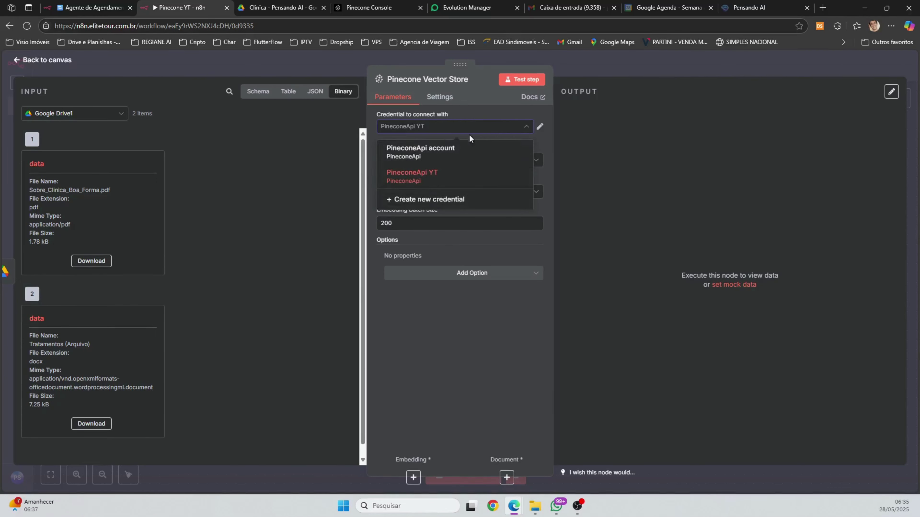
{"action": "left_click", "coordinate": [503, 130]}
{"action": "left_click", "coordinate": [532, 126]}
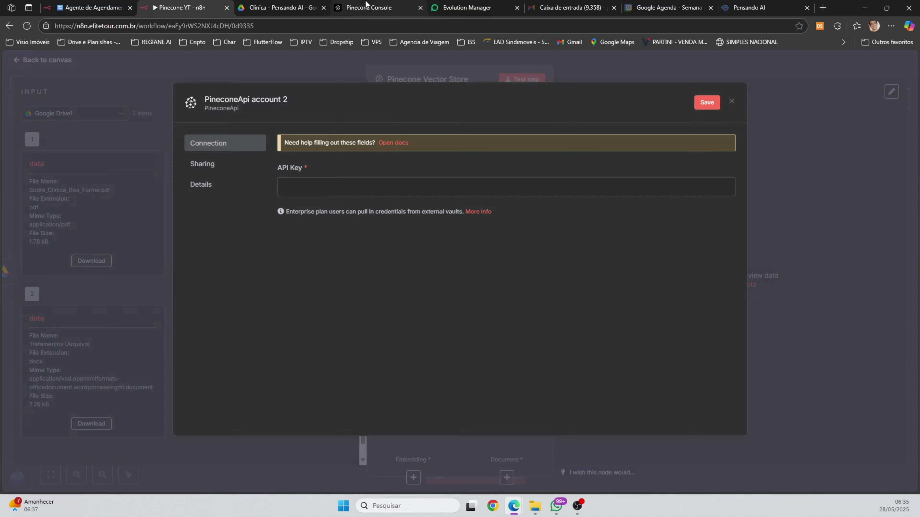
Switch to the Pinecone console, create an API key named n8nyt with All permissions, and copy the key
{"action": "left_click", "coordinate": [367, 8]}
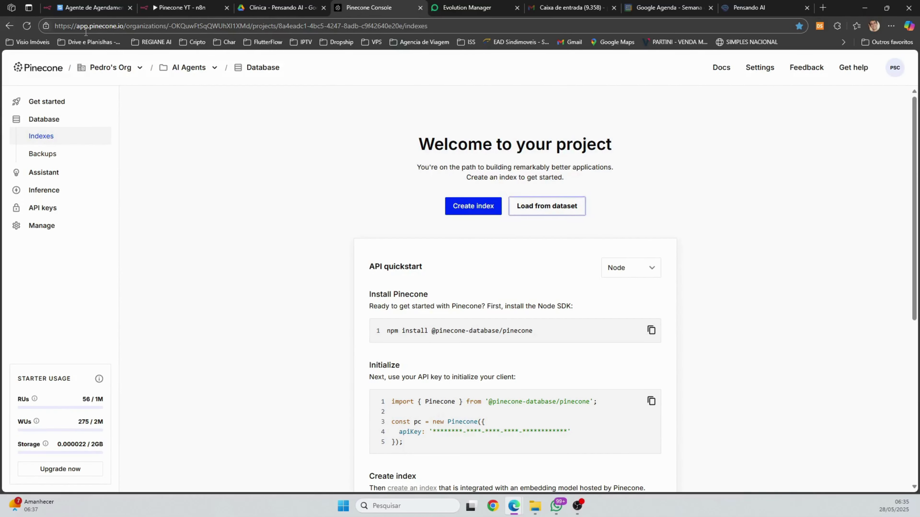
{"action": "left_click_drag", "start_coordinate": [90, 28], "coordinate": [130, 30]}
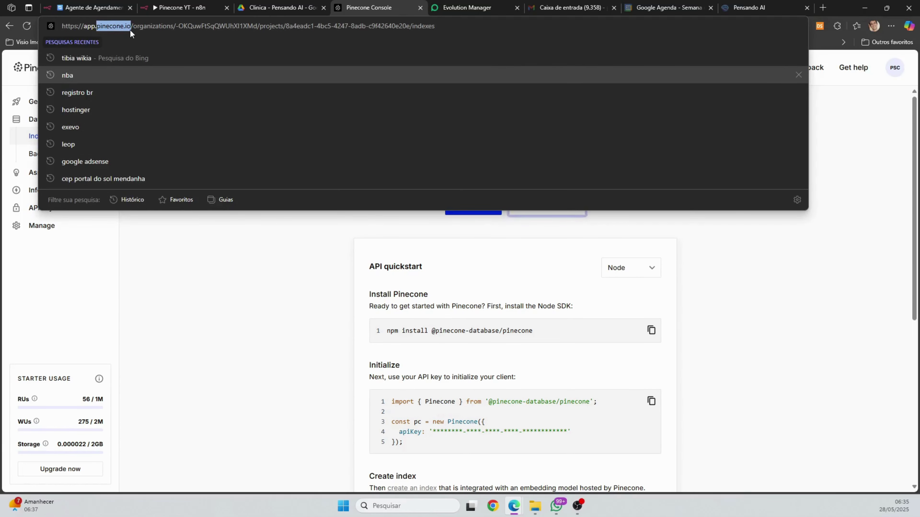
{"action": "left_click", "coordinate": [203, 294]}
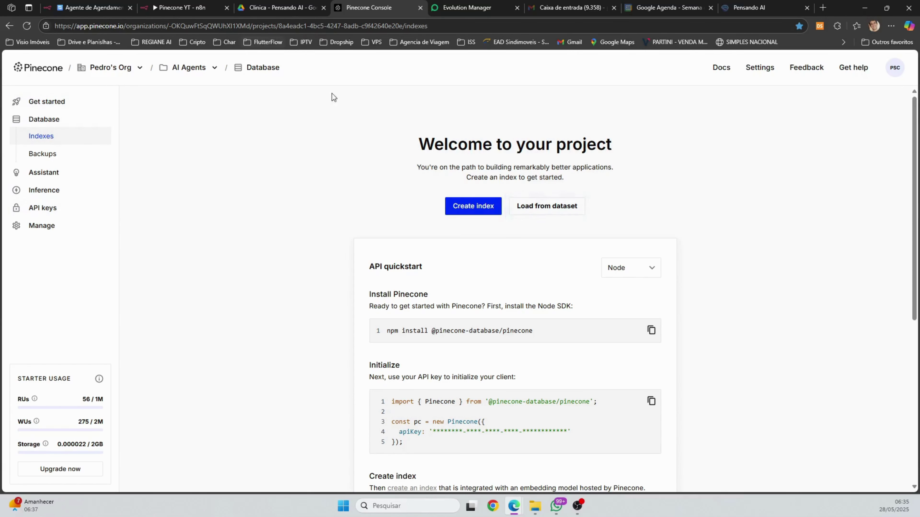
{"action": "left_click", "coordinate": [34, 210]}
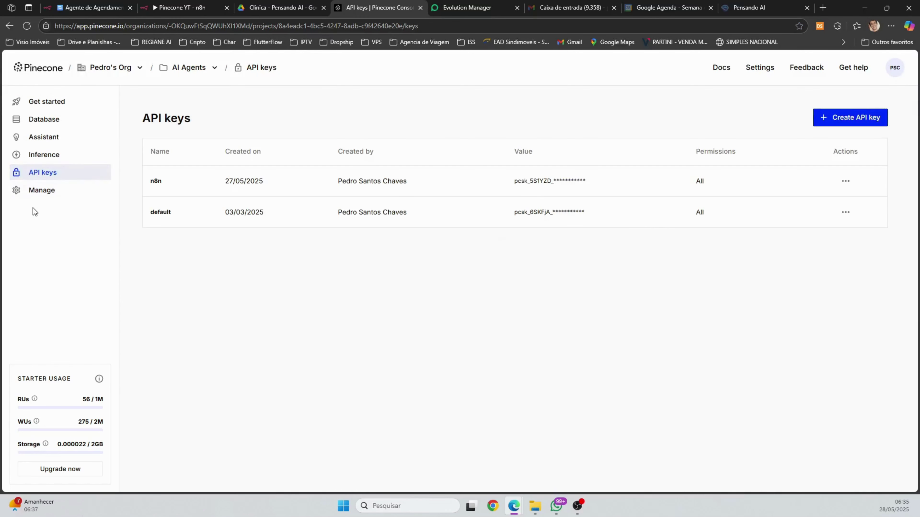
{"action": "left_click", "coordinate": [845, 122]}
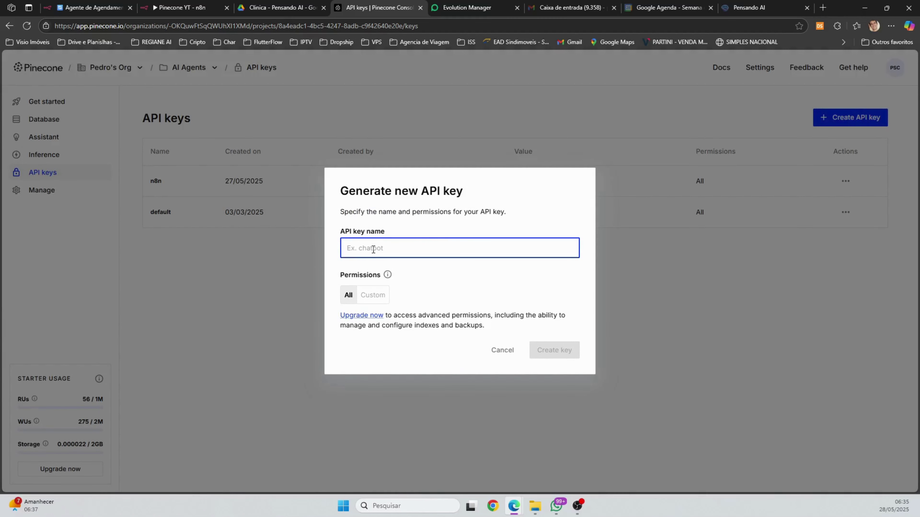
{"action": "type", "text": "n8nyt"}
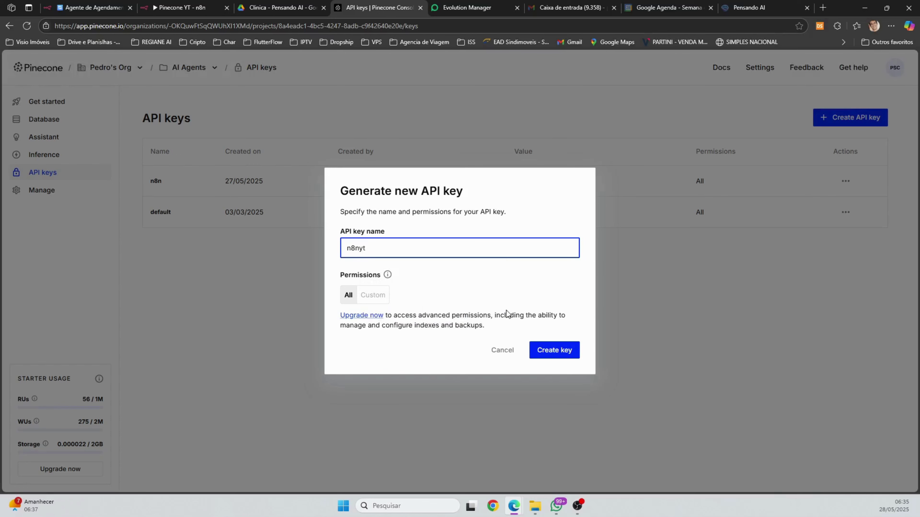
{"action": "left_click", "coordinate": [551, 350]}
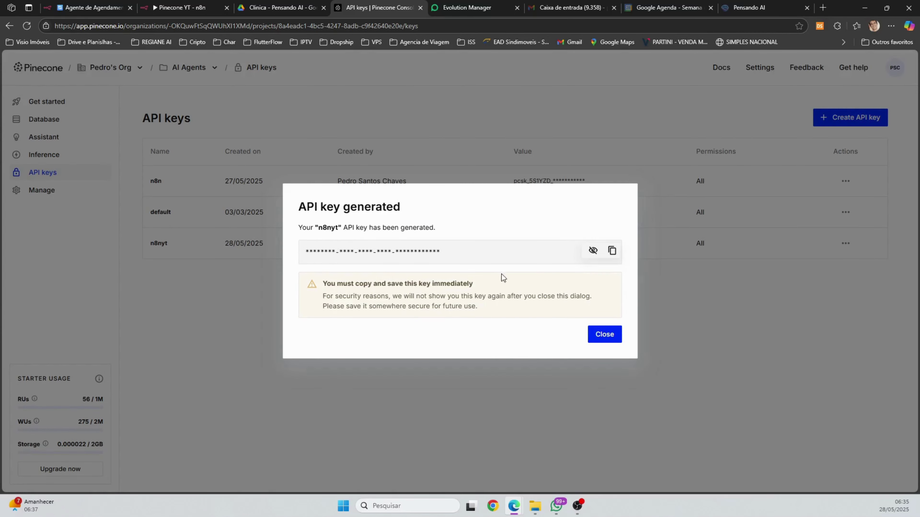
{"action": "left_click", "coordinate": [612, 251]}
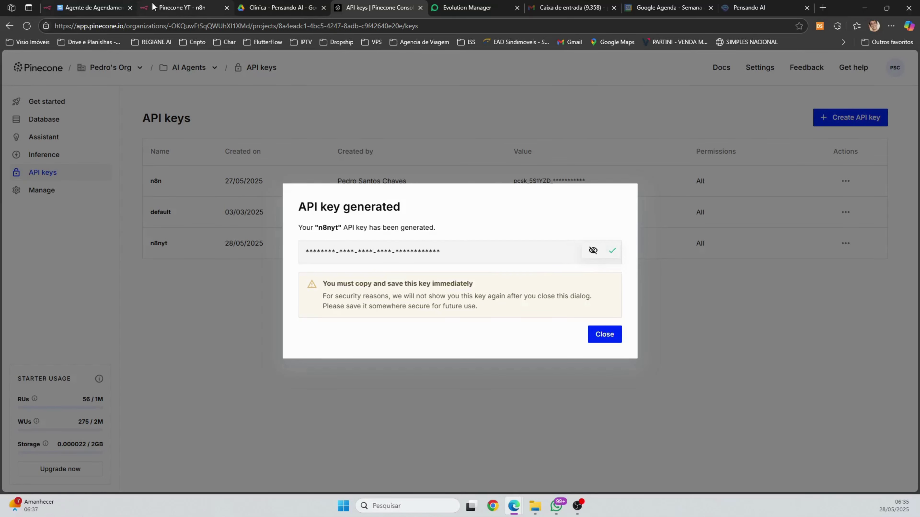
Back in n8n, paste the API key into the new credential, name it PineconeApi YT AULA, and save it
{"action": "left_click", "coordinate": [144, 6]}
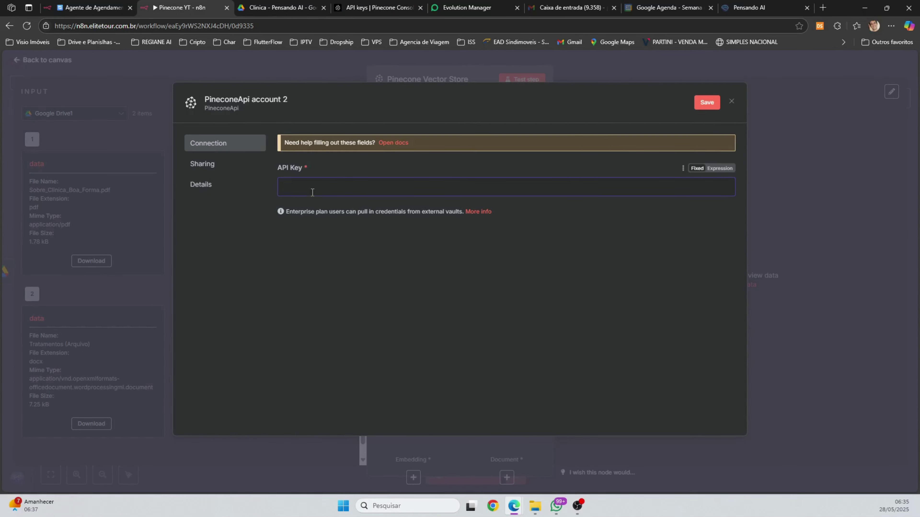
{"action": "key", "text": "ctrl+v"}
{"action": "left_click", "coordinate": [279, 101]}
{"action": "left_click_drag", "start_coordinate": [281, 103], "coordinate": [256, 104]}
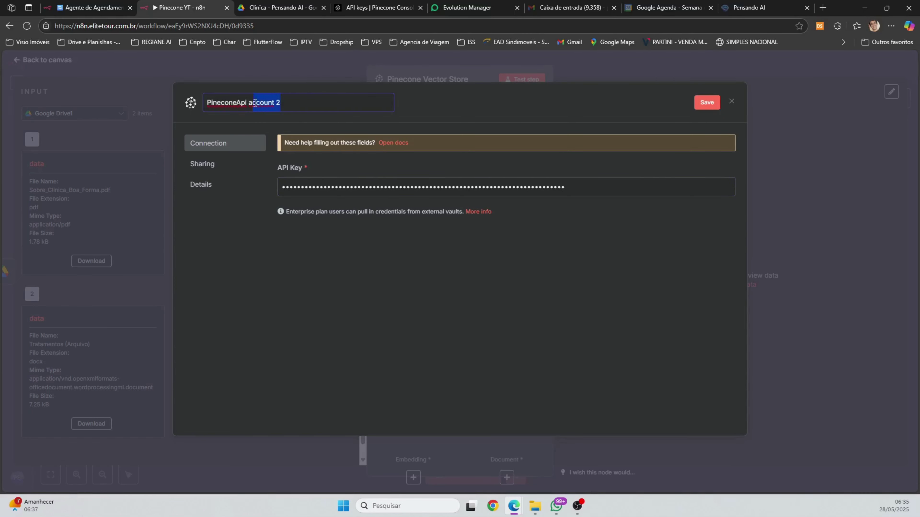
{"action": "type", "text": "YT"}
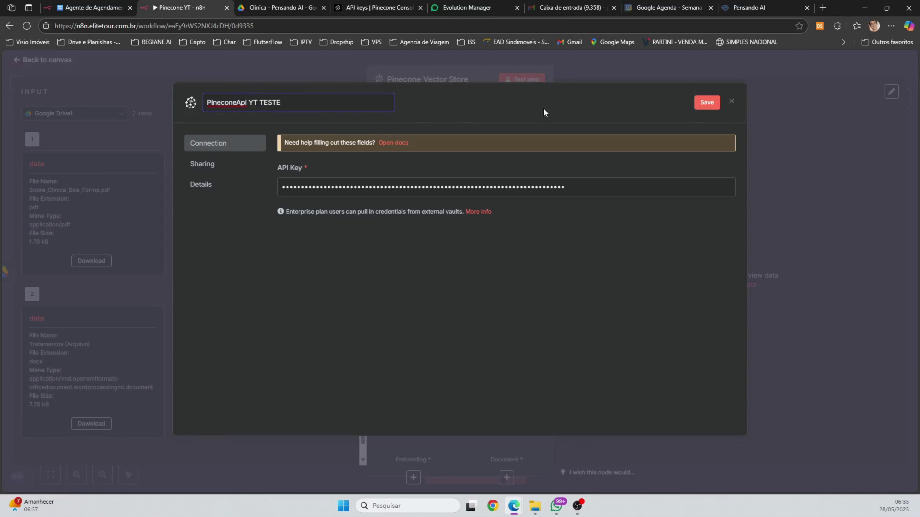
{"action": "left_click_drag", "start_coordinate": [281, 102], "coordinate": [259, 102]}
{"action": "type", "text": "AAULA"}
{"action": "left_click", "coordinate": [265, 102]}
{"action": "key", "text": "BackSpace"}
{"action": "left_click", "coordinate": [706, 103]}
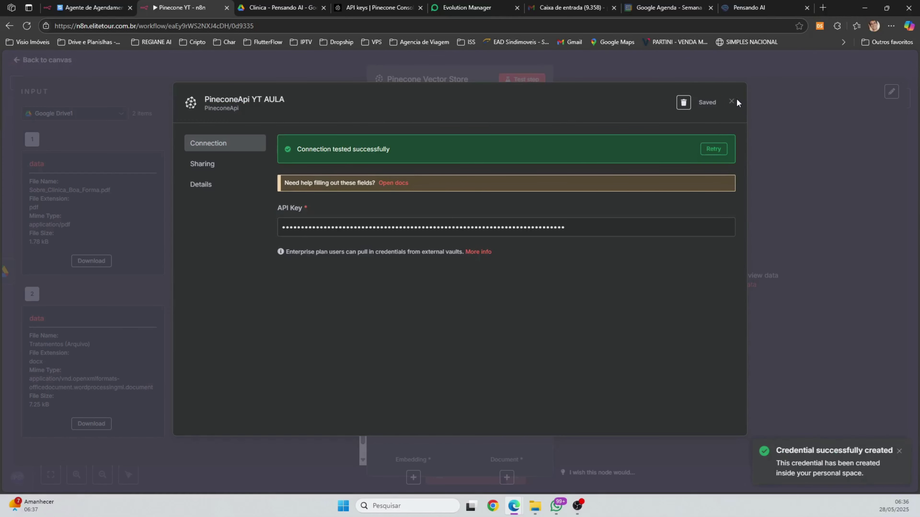
{"action": "left_click", "coordinate": [731, 103]}
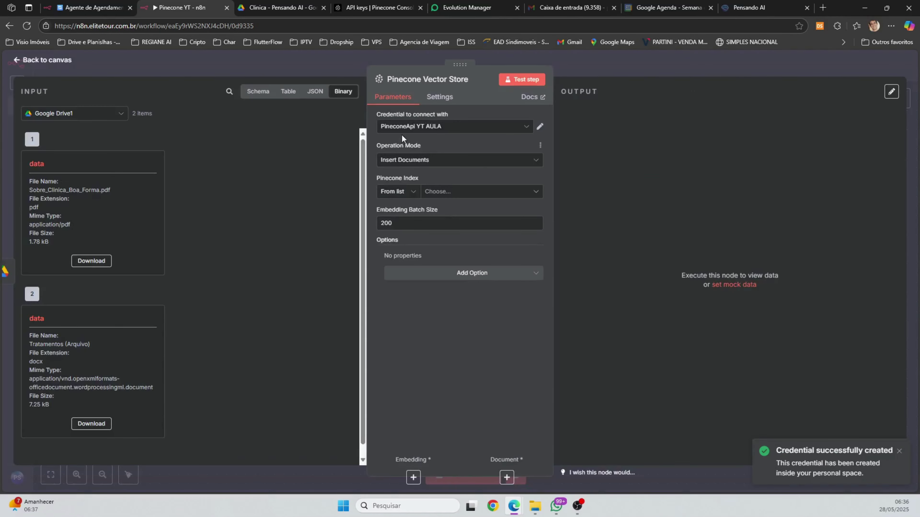
Select the PineconeApi YT AULA credential for the node and check the available Pinecone indexes
{"action": "left_click", "coordinate": [420, 126]}
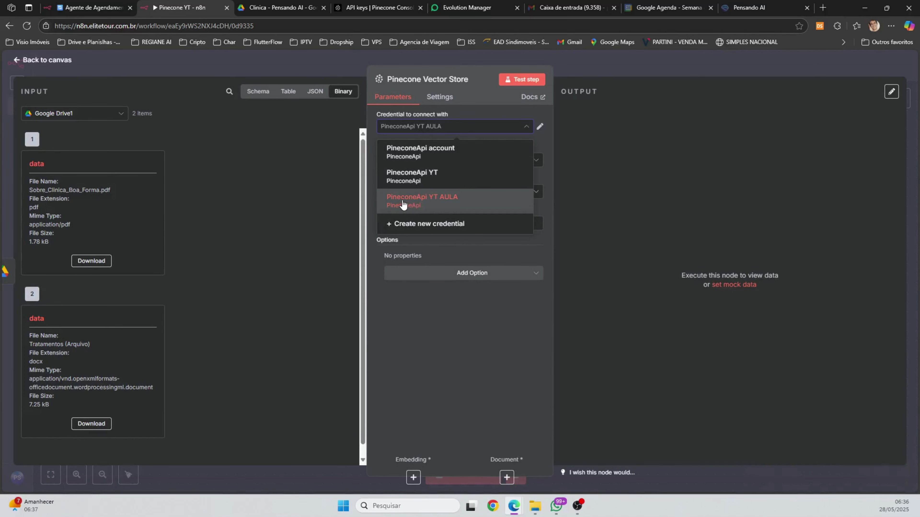
{"action": "left_click", "coordinate": [430, 201]}
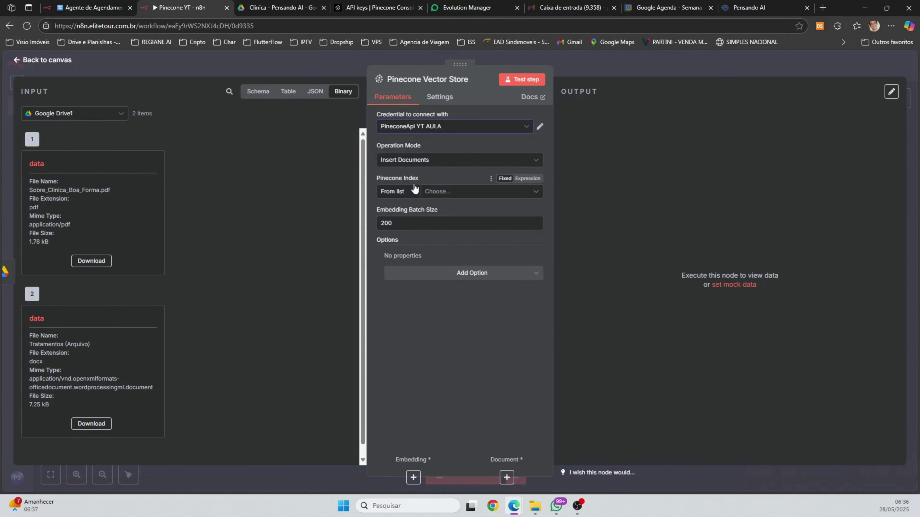
{"action": "left_click", "coordinate": [449, 195]}
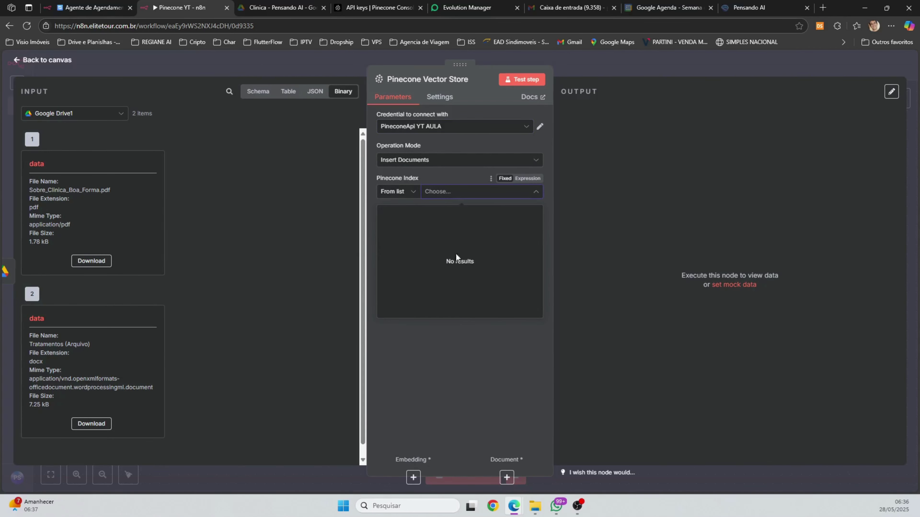
Switch to the Pinecone console, dismiss the generated key message, and start a new index named n8nyt
{"action": "left_click", "coordinate": [367, 6]}
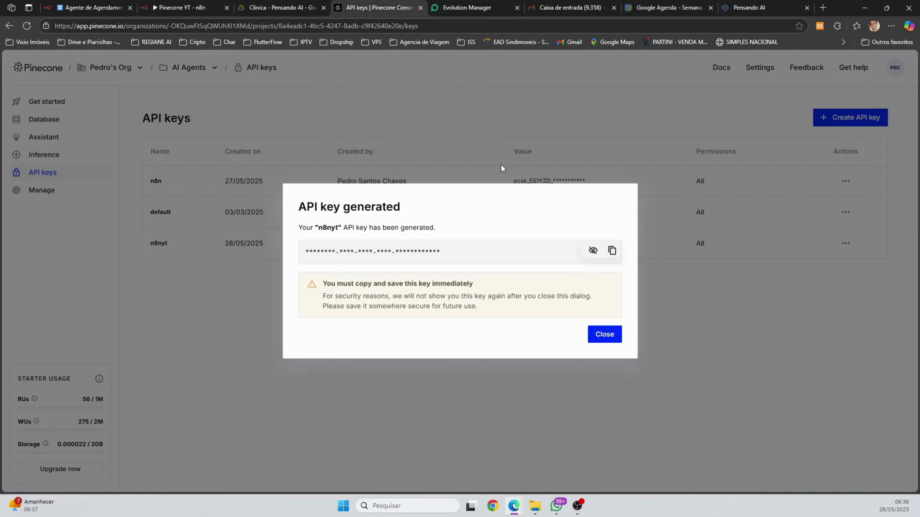
{"action": "left_click", "coordinate": [603, 337]}
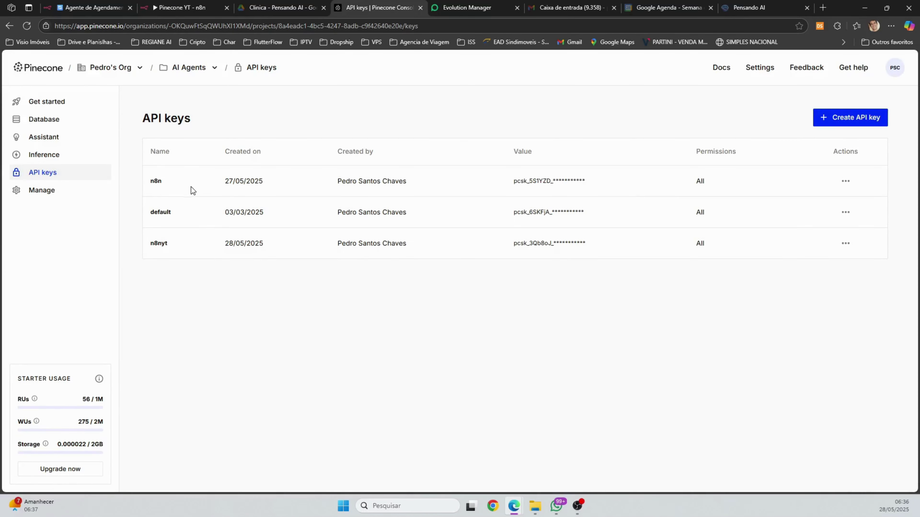
{"action": "left_click", "coordinate": [48, 119]}
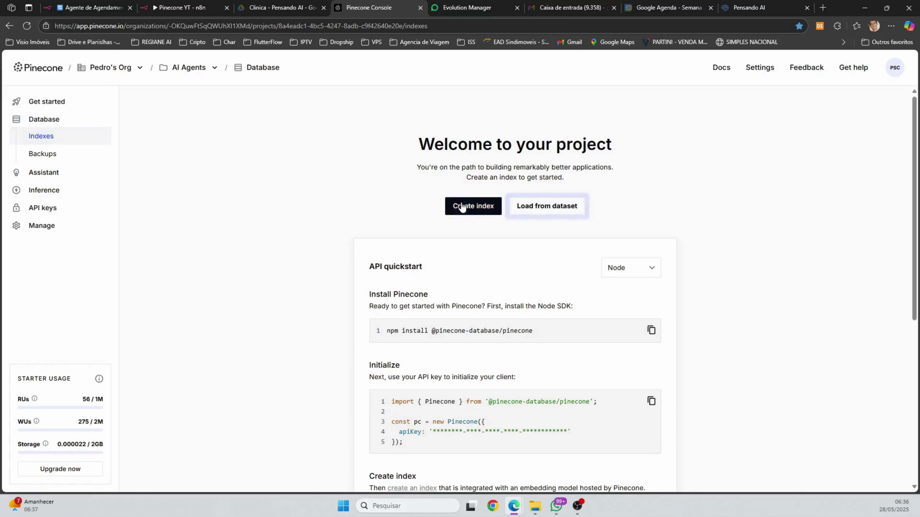
{"action": "left_click", "coordinate": [485, 212]}
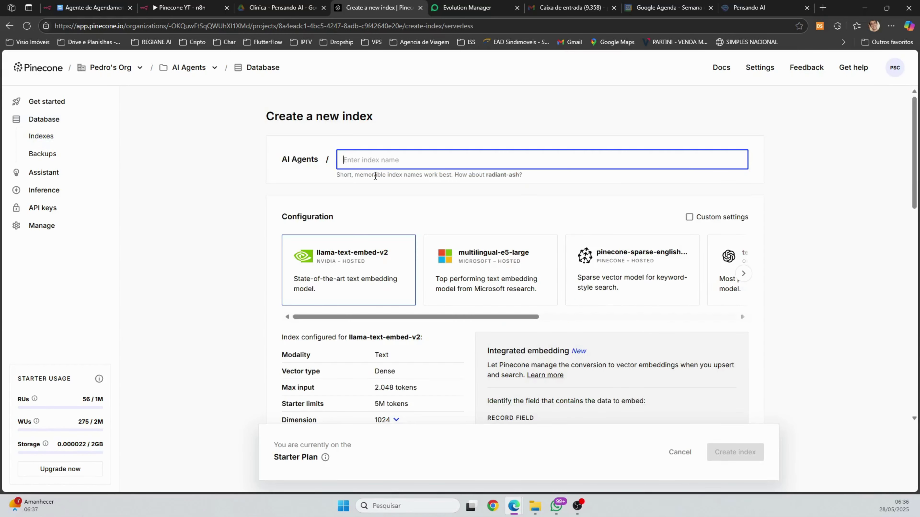
{"action": "type", "text": "N8N"}
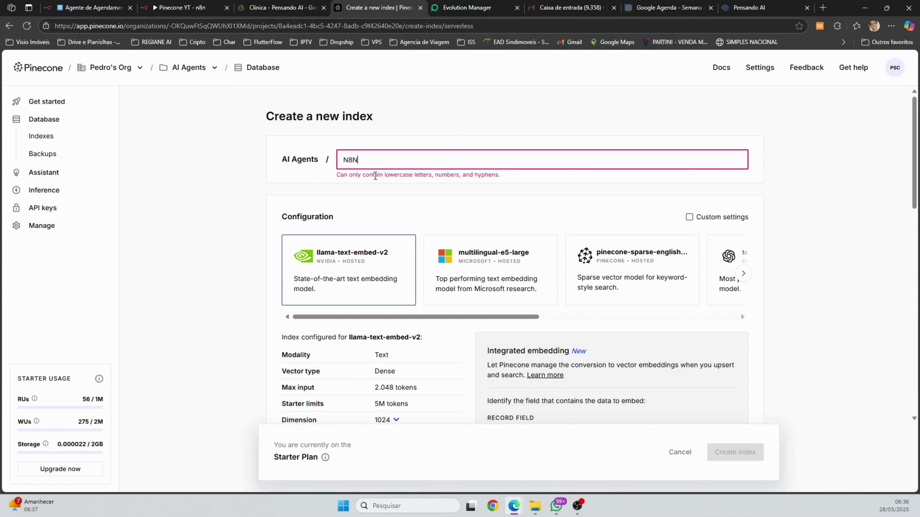
{"action": "key", "text": "BackSpace"}
{"action": "key", "text": "BackSpace"}
{"action": "key", "text": "BackSpace"}
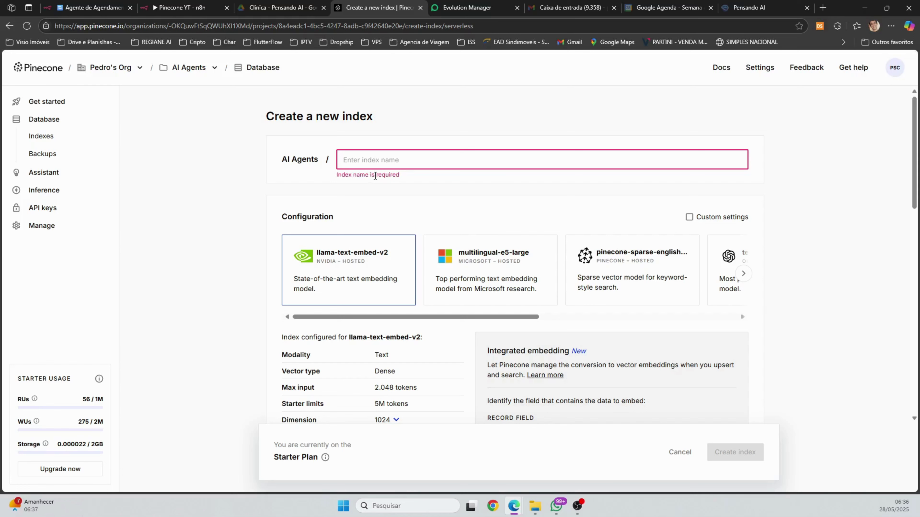
{"action": "type", "text": "n8nyt"}
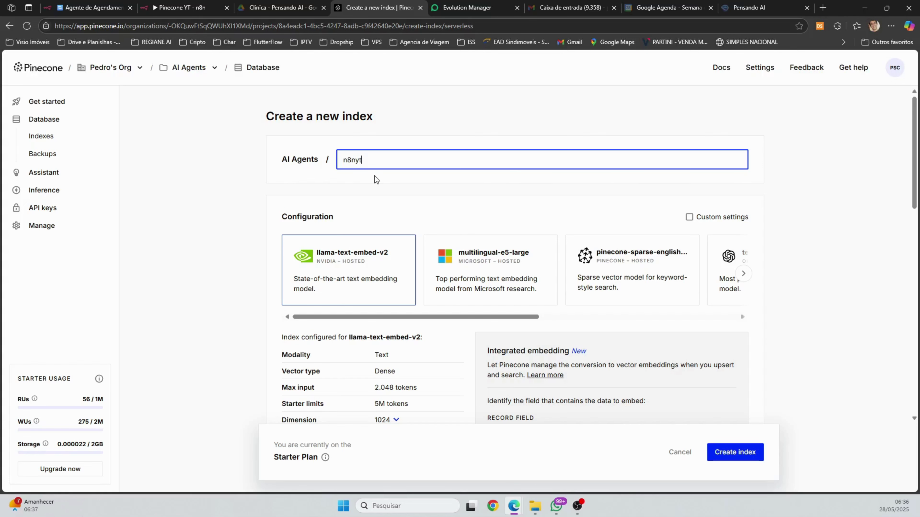
Configure the index with the text-embedding-3-small model and the Virginia us-east-1 region, and create it
{"action": "scroll", "coordinate": [299, 179], "scroll_direction": "down", "scroll_amount": 1}
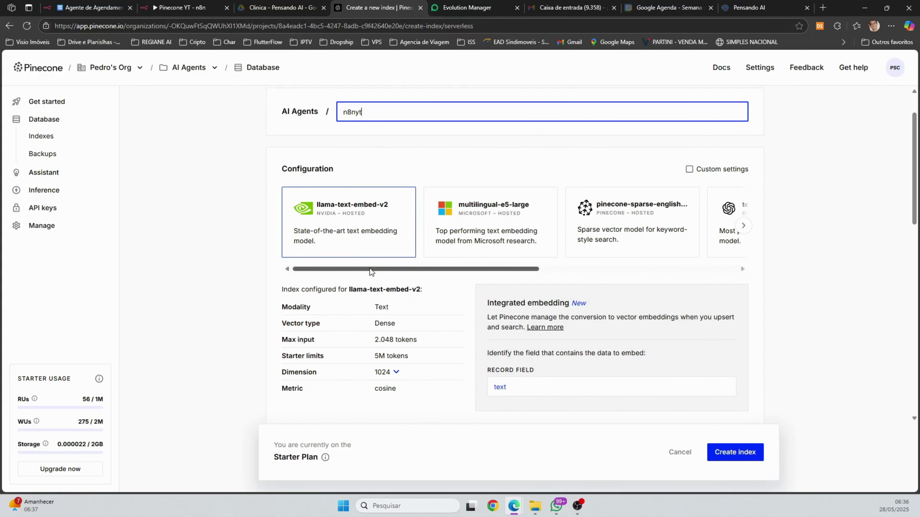
{"action": "left_click_drag", "start_coordinate": [369, 268], "coordinate": [576, 252]}
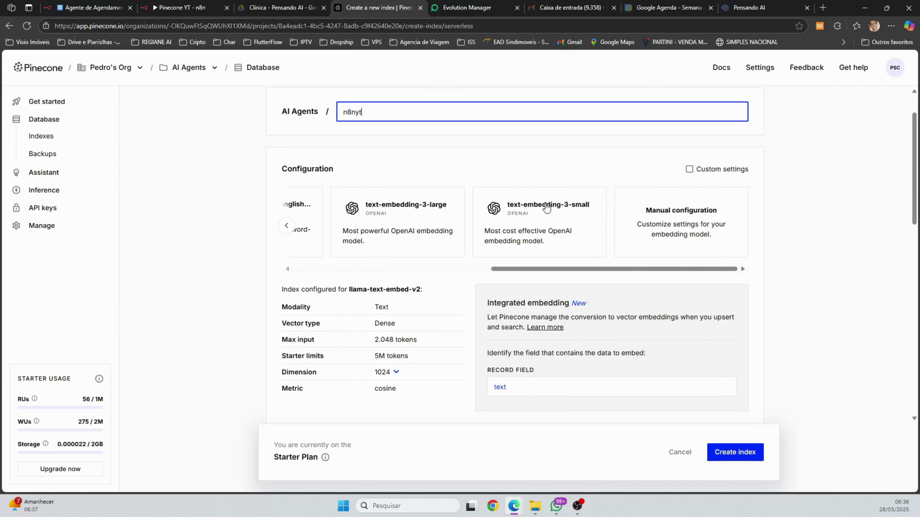
{"action": "left_click", "coordinate": [540, 232]}
{"action": "scroll", "coordinate": [313, 240], "scroll_direction": "down", "scroll_amount": 5}
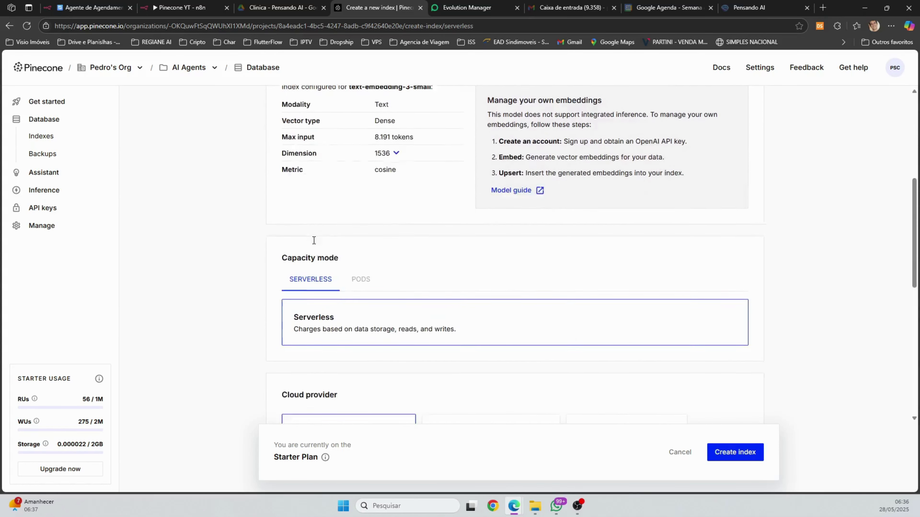
{"action": "scroll", "coordinate": [314, 240], "scroll_direction": "down", "scroll_amount": 5}
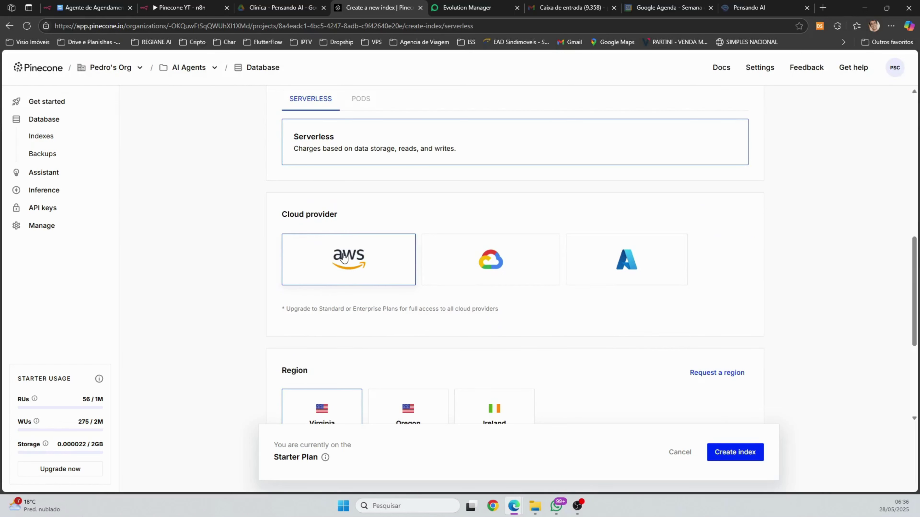
{"action": "scroll", "coordinate": [344, 258], "scroll_direction": "down", "scroll_amount": 4}
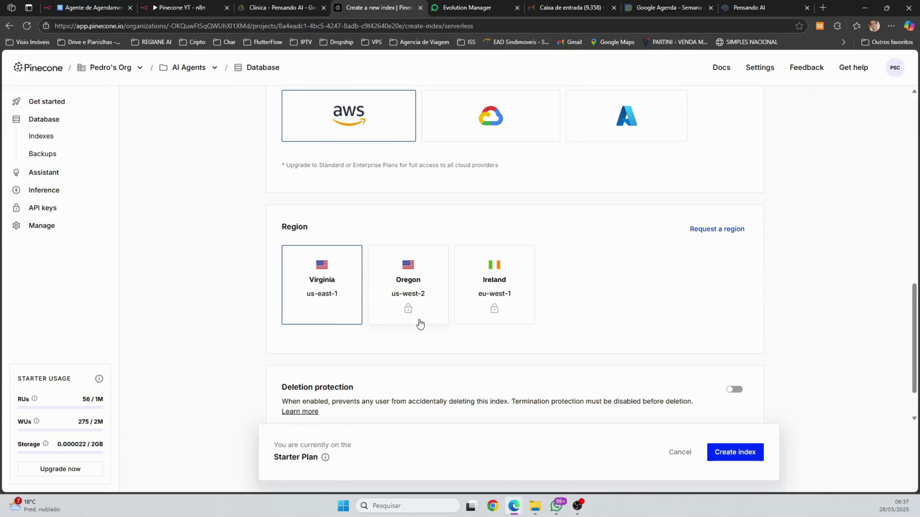
{"action": "left_click", "coordinate": [327, 282]}
{"action": "scroll", "coordinate": [326, 292], "scroll_direction": "down", "scroll_amount": 1}
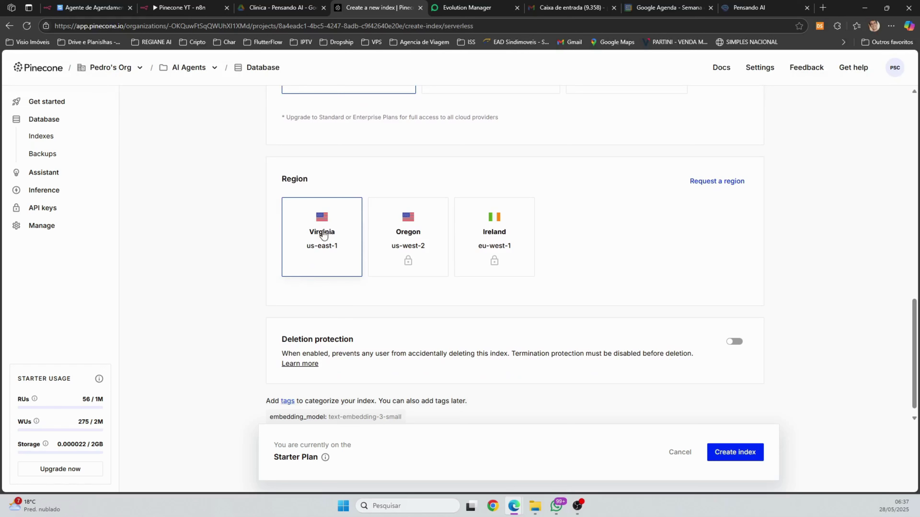
{"action": "scroll", "coordinate": [315, 265], "scroll_direction": "down", "scroll_amount": 1}
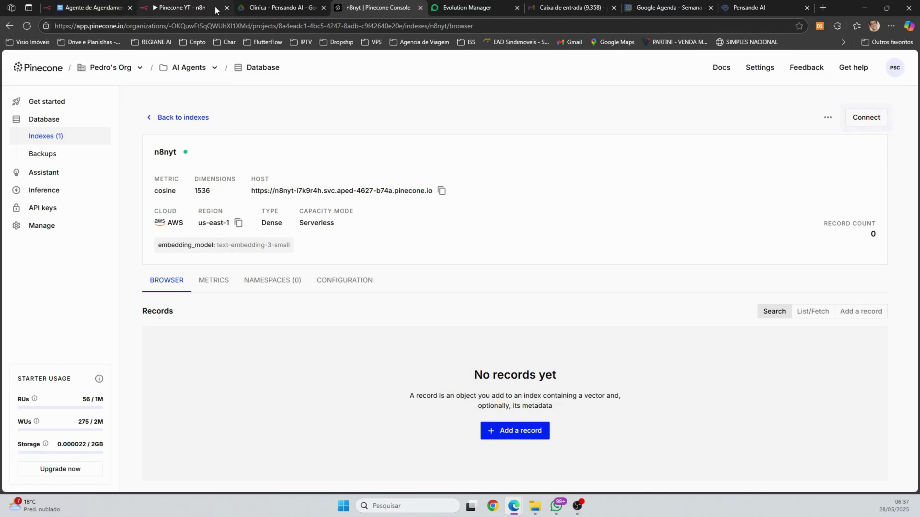
Switch back to the Pinecone YT workflow in n8n and select n8nyt as the Pinecone Vector Store node's index
{"action": "left_click", "coordinate": [99, 8]}
{"action": "left_click", "coordinate": [179, 8]}
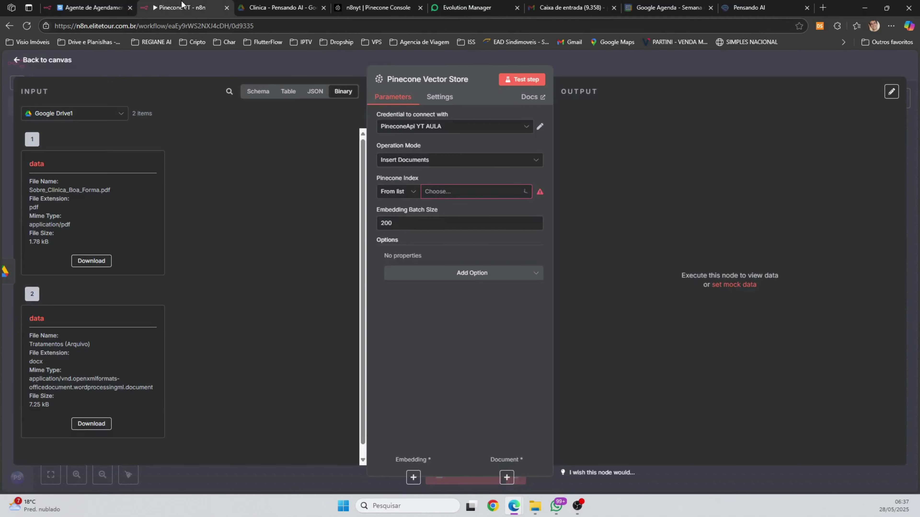
{"action": "left_click", "coordinate": [47, 60]}
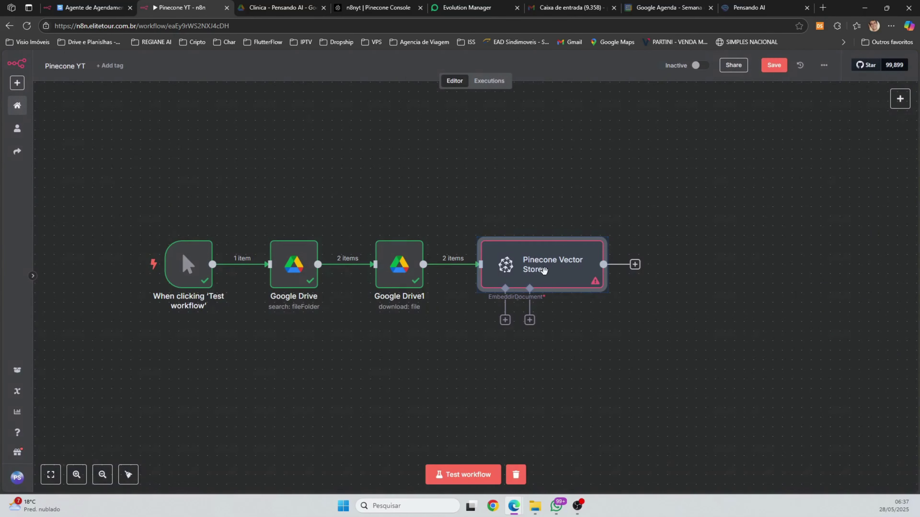
{"action": "double_click", "coordinate": [567, 263]}
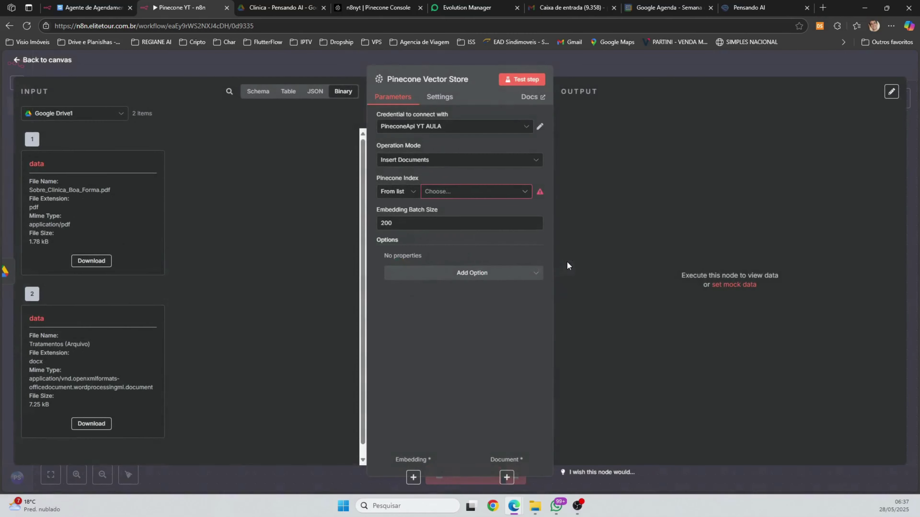
{"action": "left_click", "coordinate": [459, 191]}
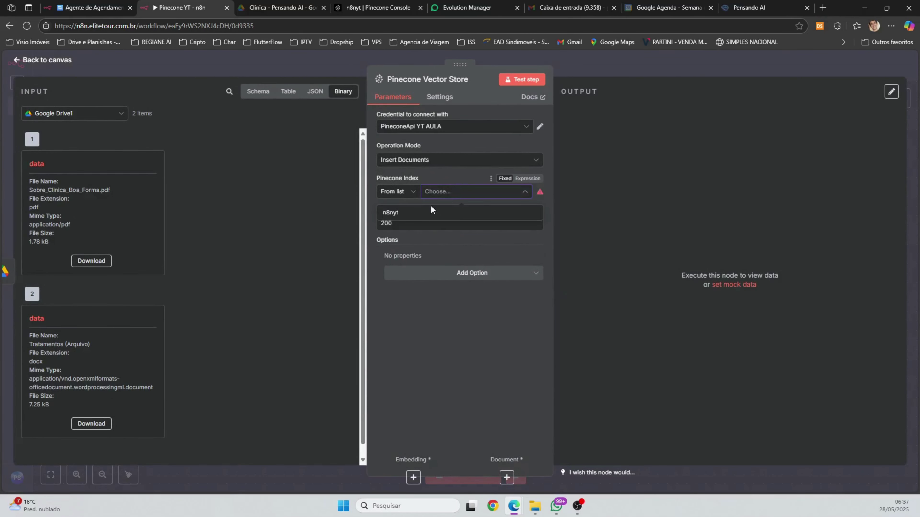
{"action": "left_click", "coordinate": [398, 212]}
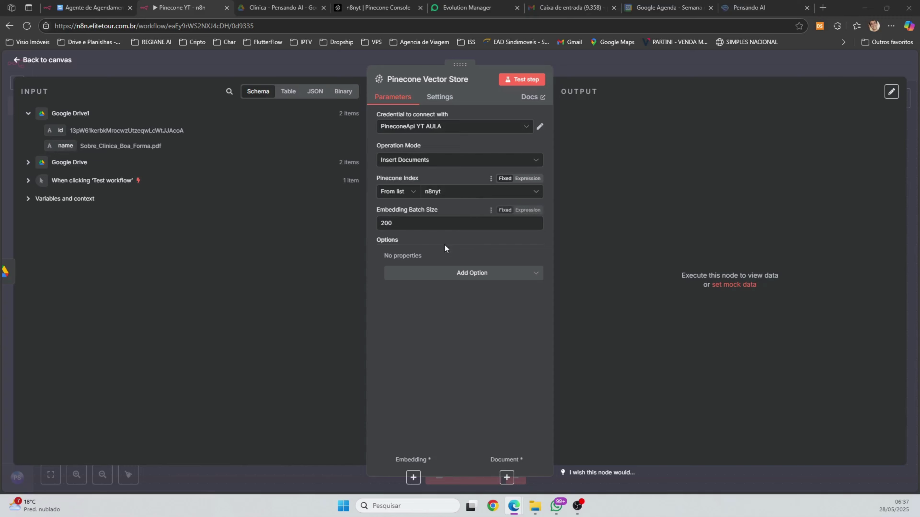
{"action": "left_click", "coordinate": [62, 63]}
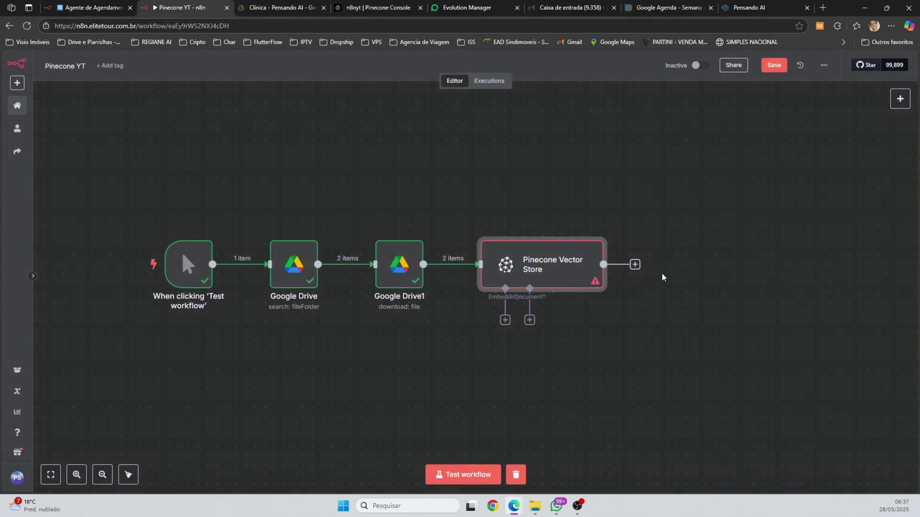
Attach an Embeddings OpenAI node using text-embedding-3-small to the Pinecone Vector Store and place it just below that node
{"action": "left_click", "coordinate": [505, 321]}
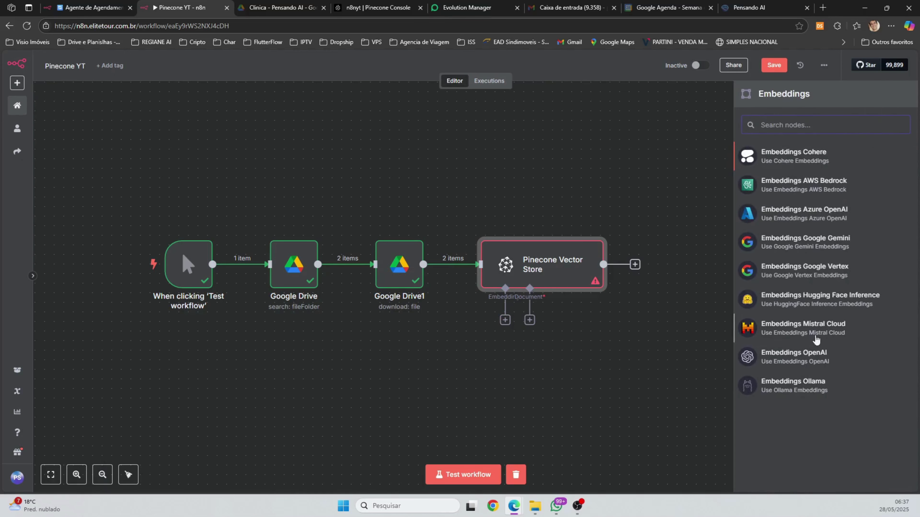
{"action": "left_click", "coordinate": [775, 359]}
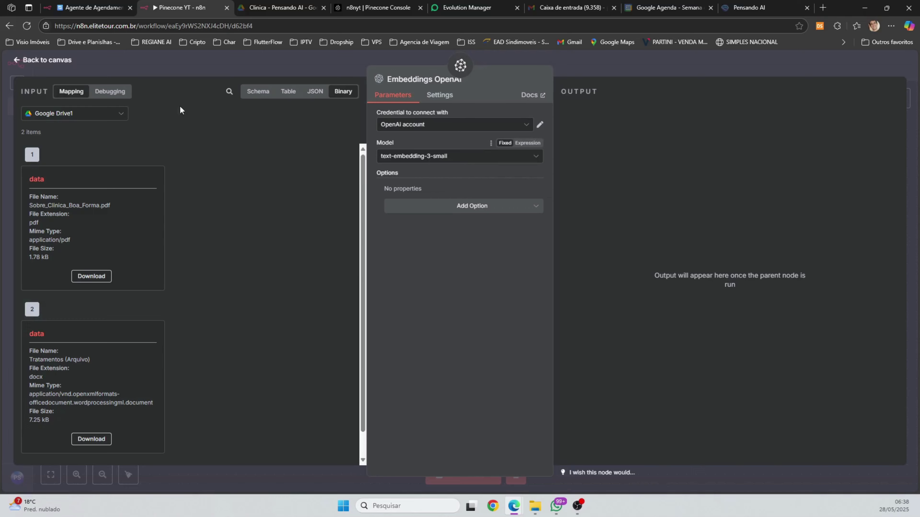
{"action": "left_click", "coordinate": [45, 60]}
{"action": "left_click_drag", "start_coordinate": [522, 374], "coordinate": [474, 374]}
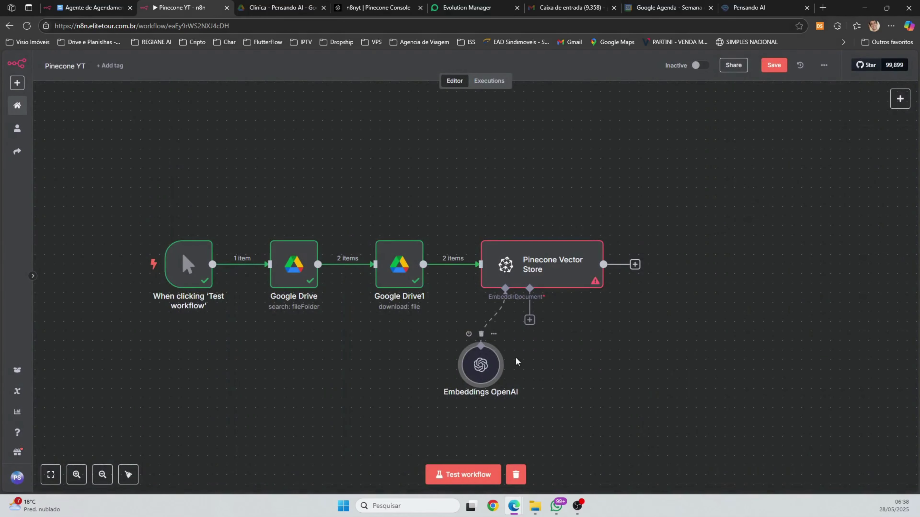
Attach a Default Data Loader to the vector store's document input, with Binary data and the format automatically detected by mime type
{"action": "left_click", "coordinate": [529, 320]}
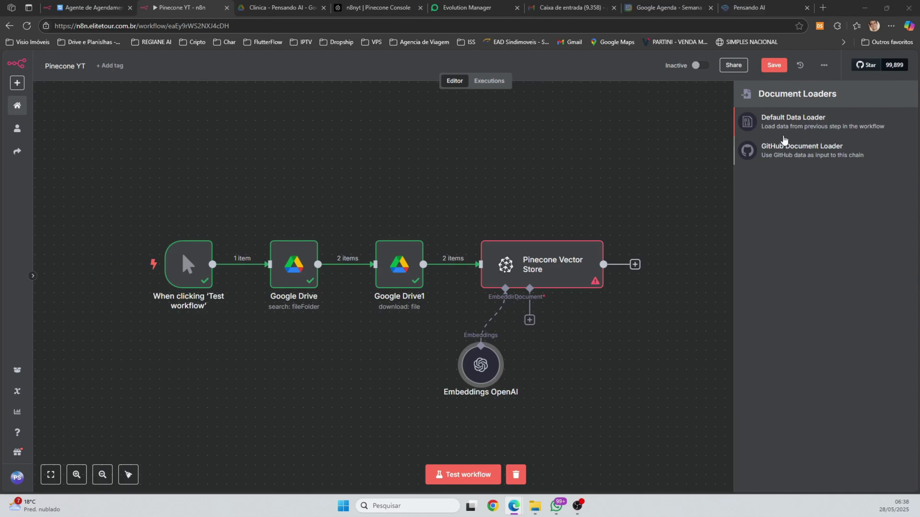
{"action": "left_click", "coordinate": [790, 125]}
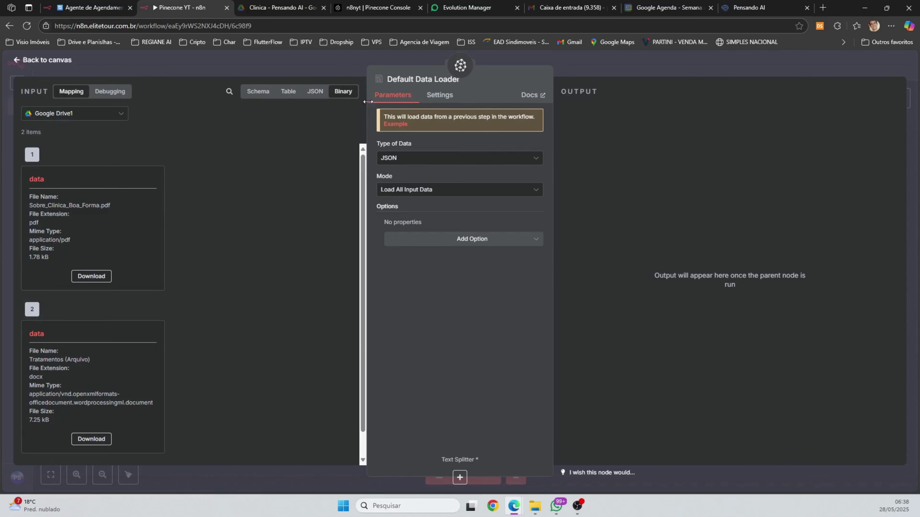
{"action": "left_click", "coordinate": [387, 160]}
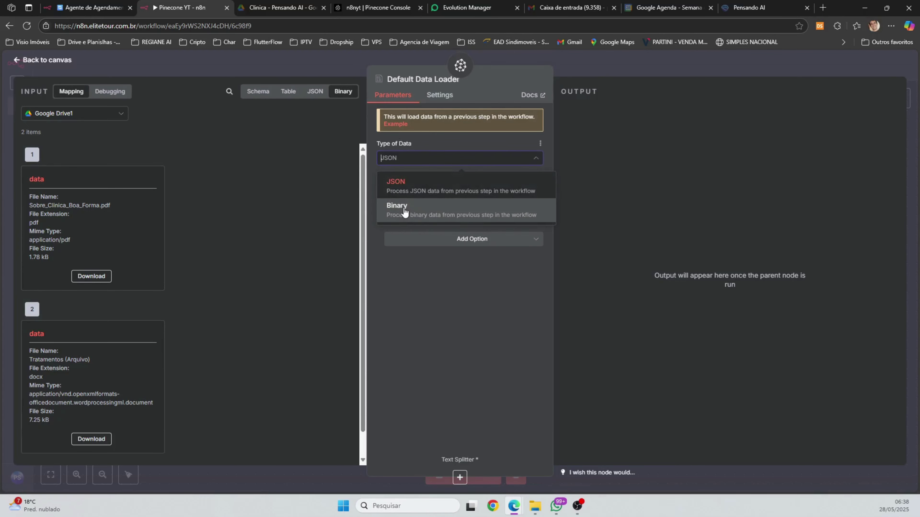
{"action": "left_click", "coordinate": [404, 206]}
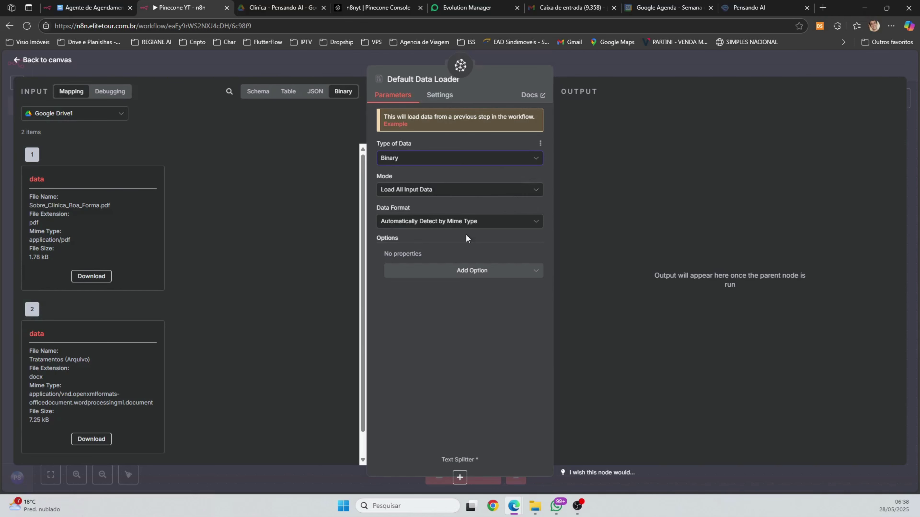
{"action": "left_click", "coordinate": [395, 223]}
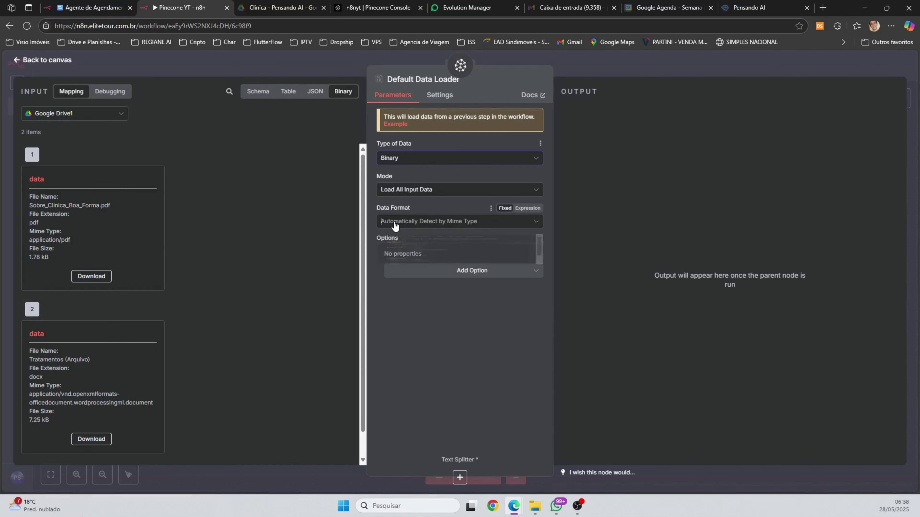
{"action": "scroll", "coordinate": [417, 306], "scroll_direction": "down", "scroll_amount": 1}
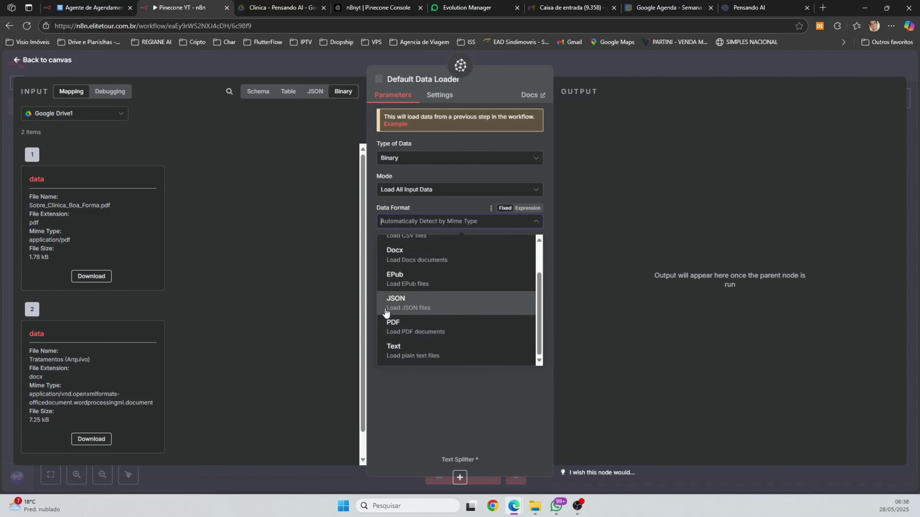
{"action": "scroll", "coordinate": [427, 326], "scroll_direction": "down", "scroll_amount": 1}
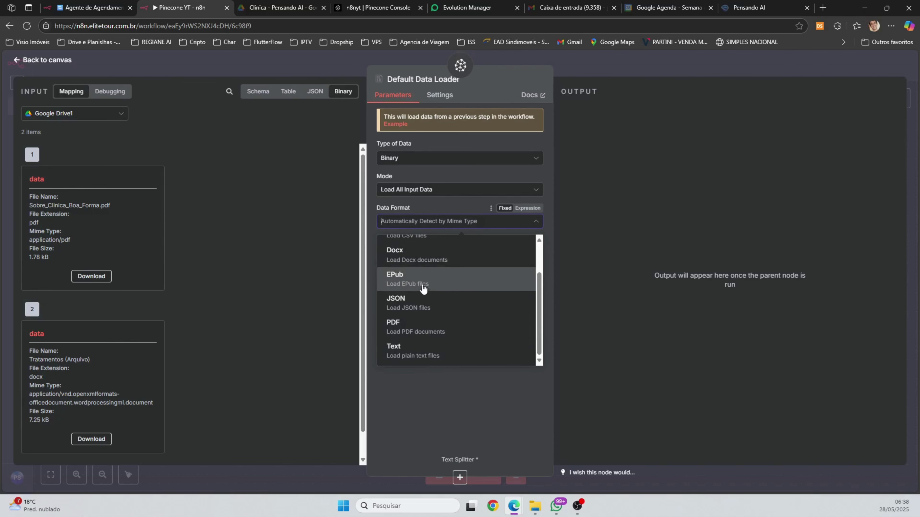
{"action": "scroll", "coordinate": [428, 287], "scroll_direction": "up", "scroll_amount": 3}
{"action": "left_click", "coordinate": [375, 210]}
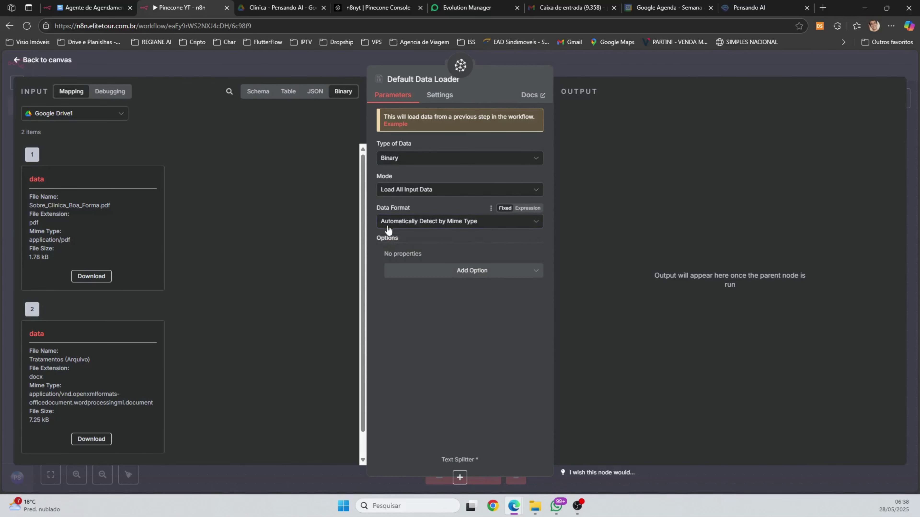
{"action": "left_click", "coordinate": [59, 61]}
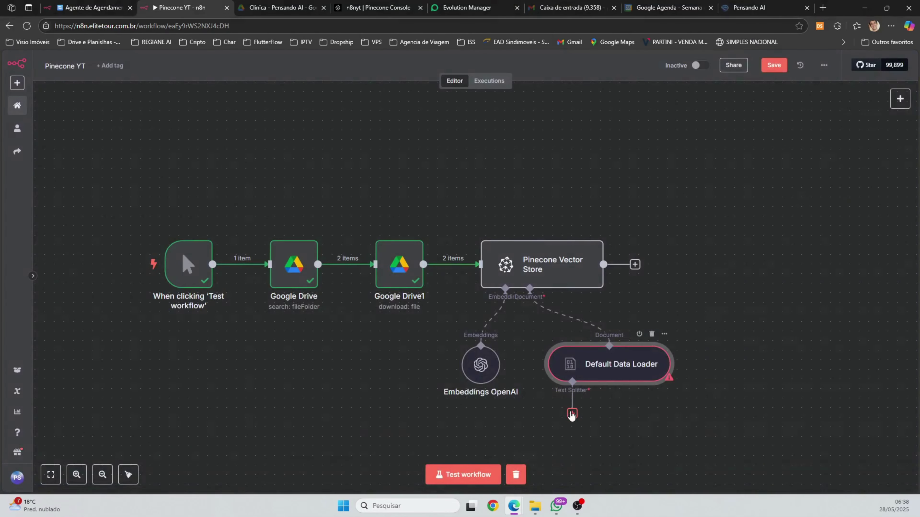
Add a Recursive Character Text Splitter to the data loader with a chunk size of 1000 and a chunk overlap of 100
{"action": "left_click", "coordinate": [574, 411]}
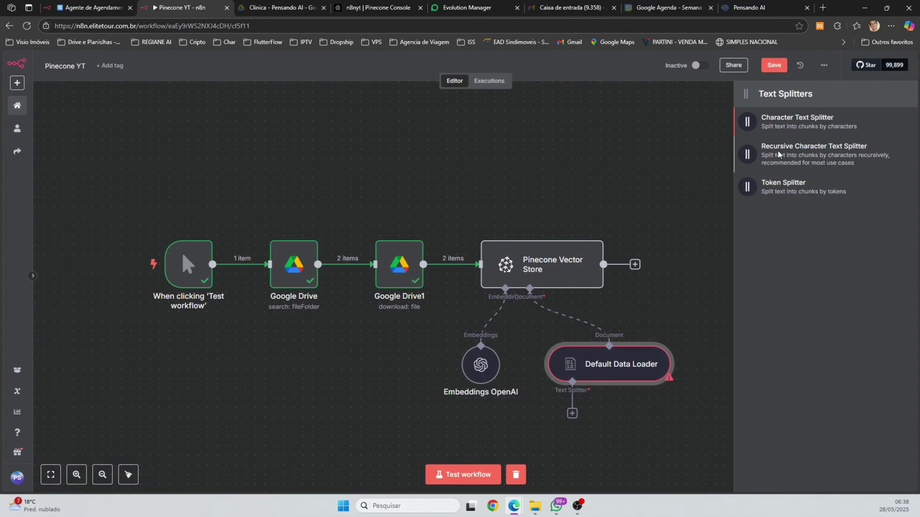
{"action": "left_click", "coordinate": [778, 155]}
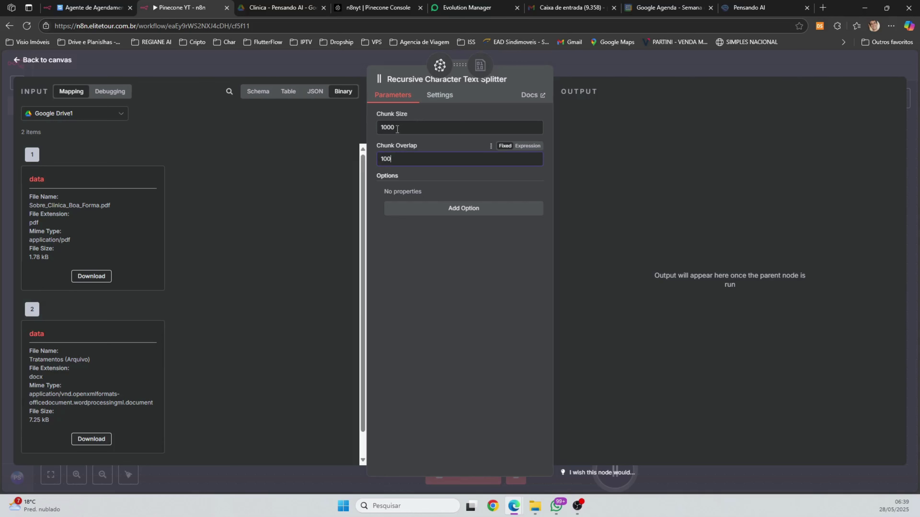
{"action": "left_click", "coordinate": [434, 252]}
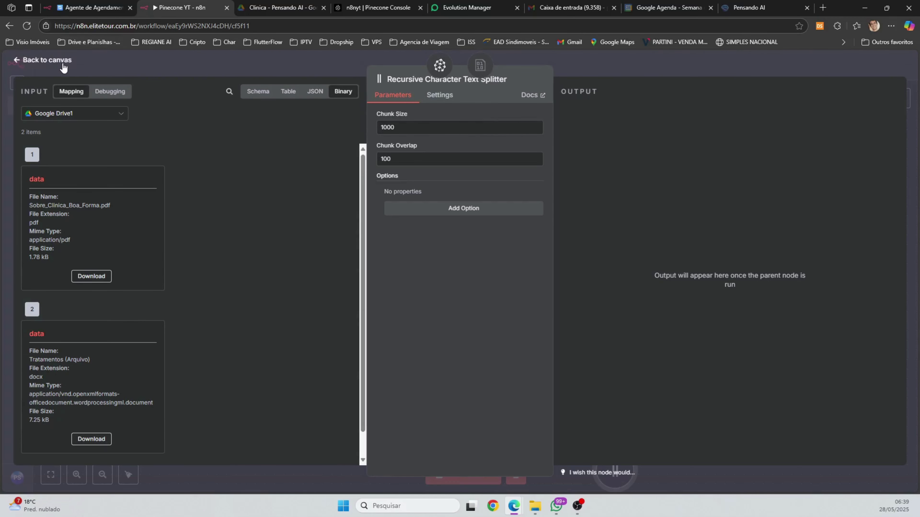
{"action": "left_click", "coordinate": [42, 61]}
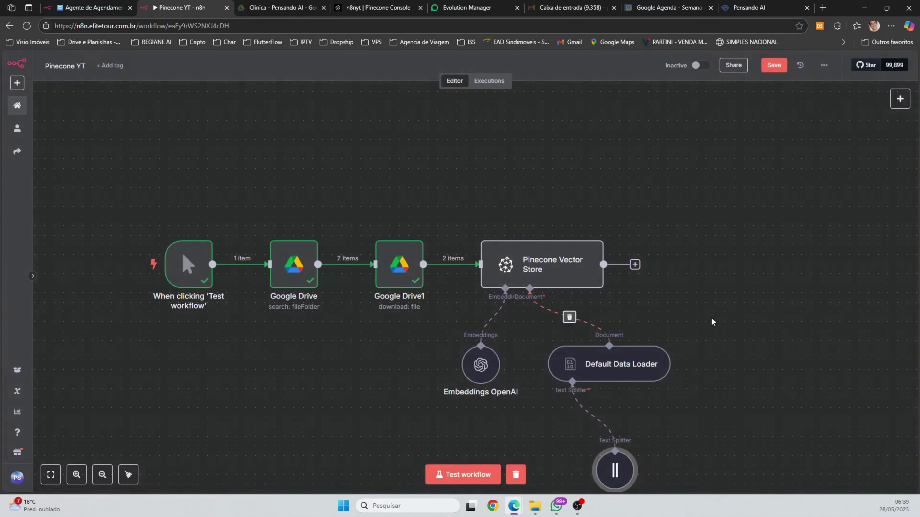
Run the workflow, then switch to the Pinecone console and review the refreshed records of the n8nyt index
{"action": "scroll", "coordinate": [717, 300], "scroll_direction": "down", "scroll_amount": 5}
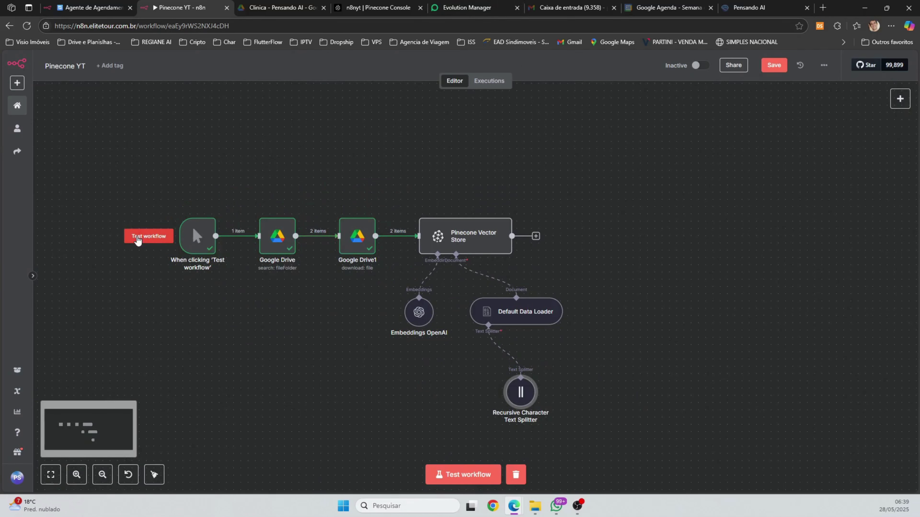
{"action": "left_click", "coordinate": [138, 239]}
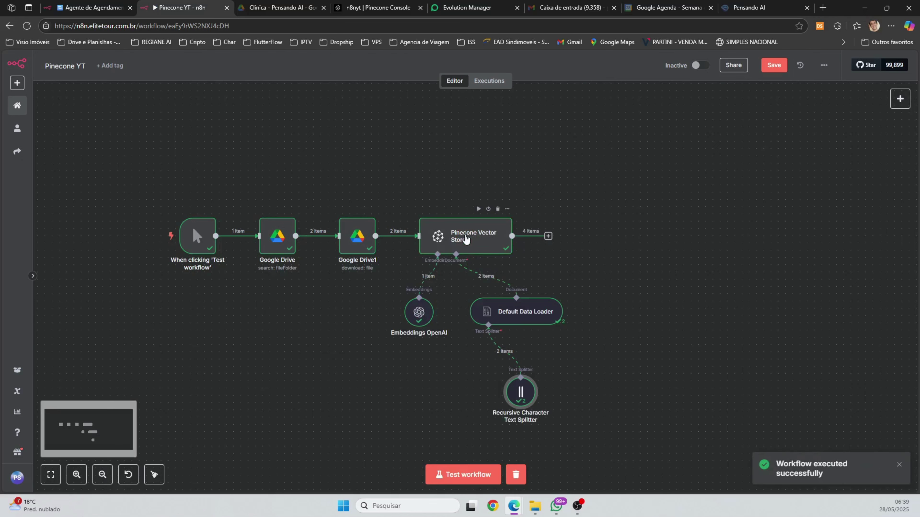
{"action": "left_click", "coordinate": [379, 7]}
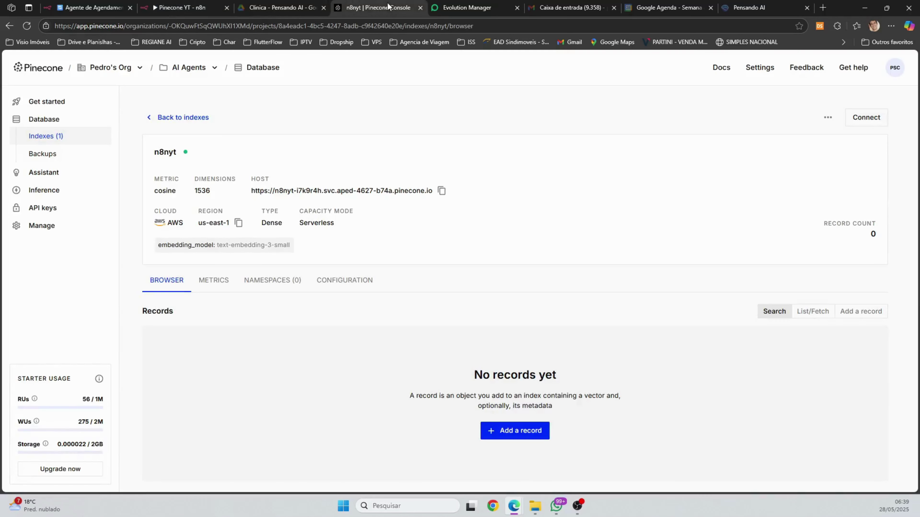
{"action": "left_click", "coordinate": [26, 25]}
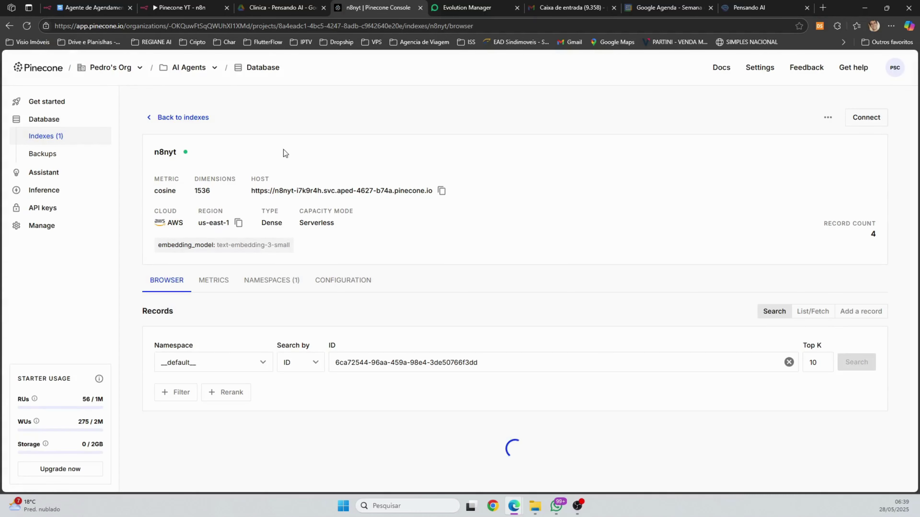
{"action": "scroll", "coordinate": [273, 356], "scroll_direction": "down", "scroll_amount": 10}
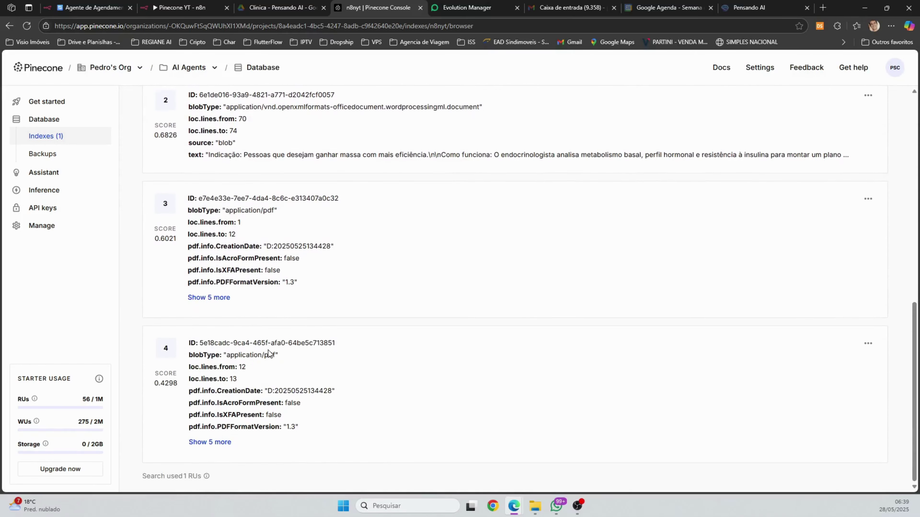
{"action": "scroll", "coordinate": [243, 404], "scroll_direction": "up", "scroll_amount": 6}
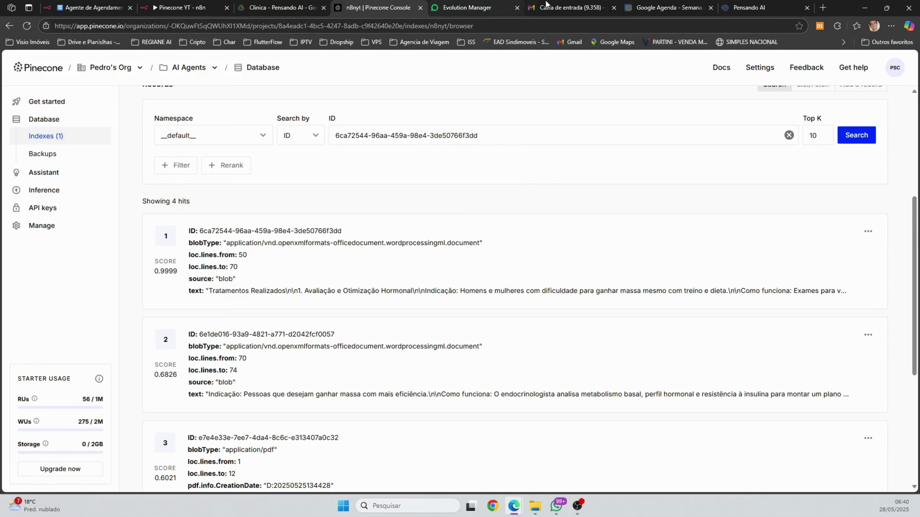
Open the Tratamentos (Arquivo) document from the Google Drive clinic folder and examine its title and first treatment heading
{"action": "left_click", "coordinate": [263, 5]}
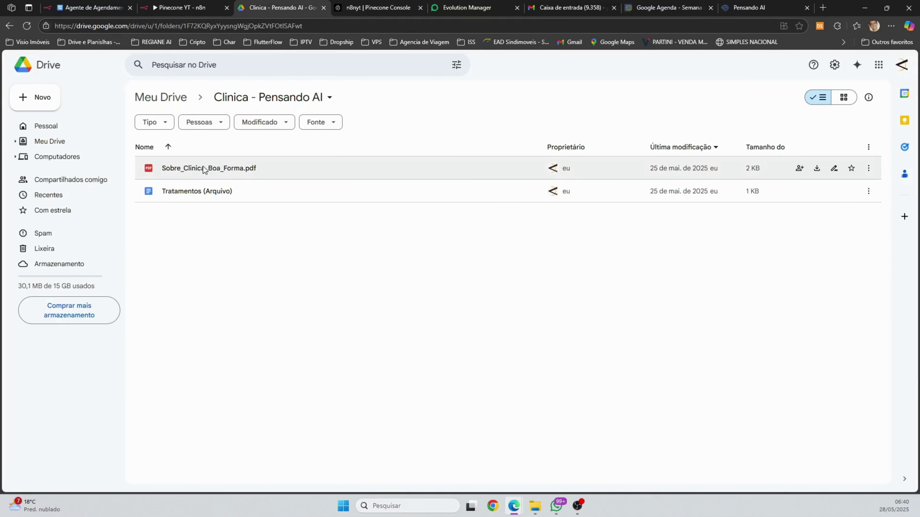
{"action": "left_click", "coordinate": [177, 194]}
{"action": "double_click", "coordinate": [176, 194]}
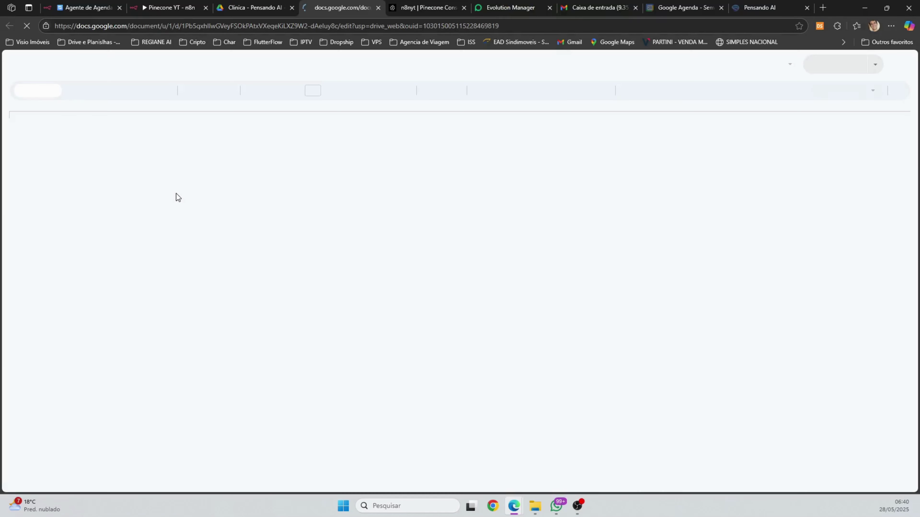
{"action": "triple_click", "coordinate": [401, 170]}
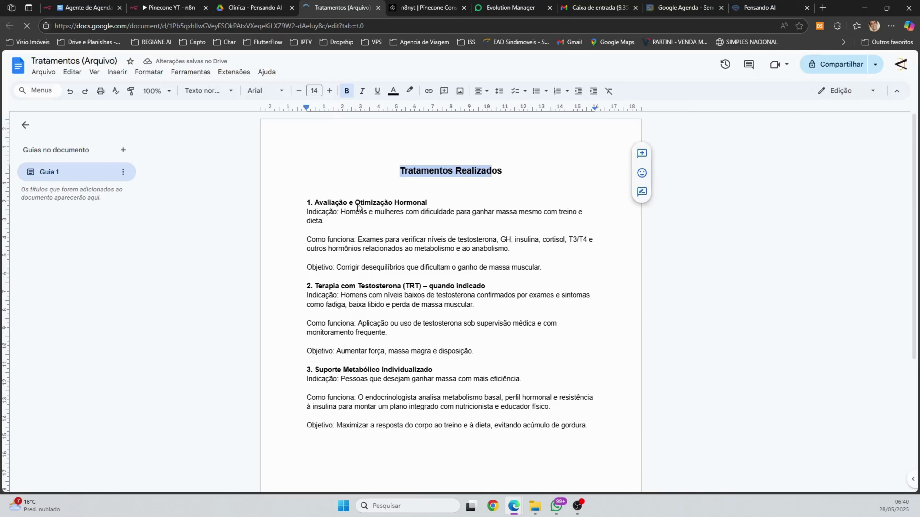
{"action": "left_click_drag", "start_coordinate": [307, 203], "coordinate": [434, 204]}
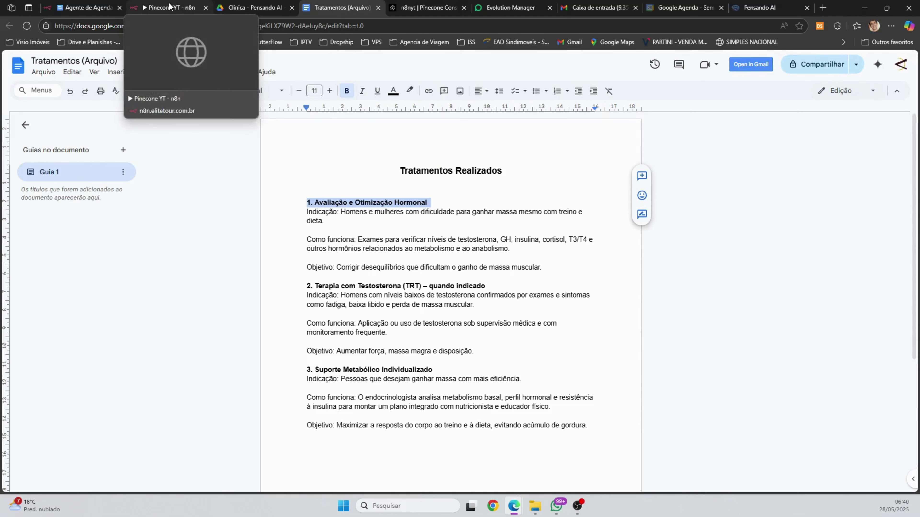
Close the Gmail page, revisit the clinic folder in Google Drive, and return to the n8nyt records in the Pinecone console
{"action": "left_click", "coordinate": [635, 8]}
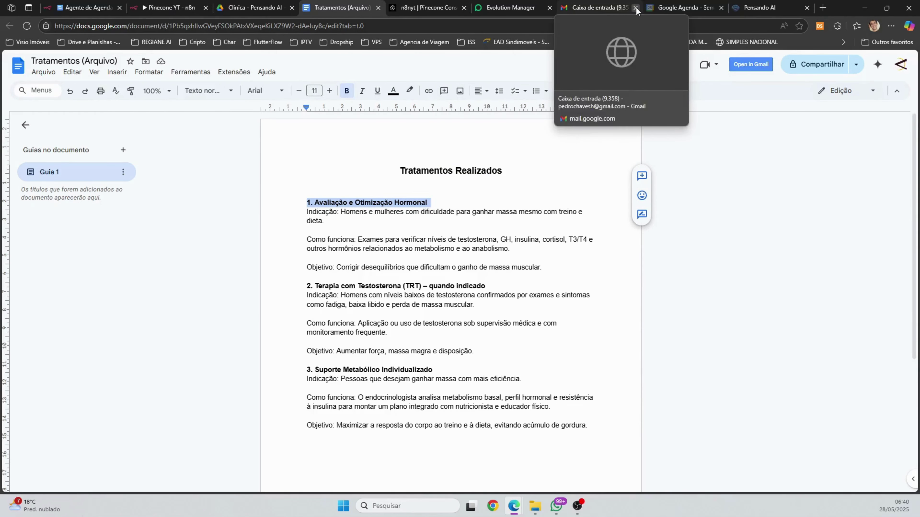
{"action": "left_click", "coordinate": [174, 8]}
{"action": "left_click", "coordinate": [292, 8]}
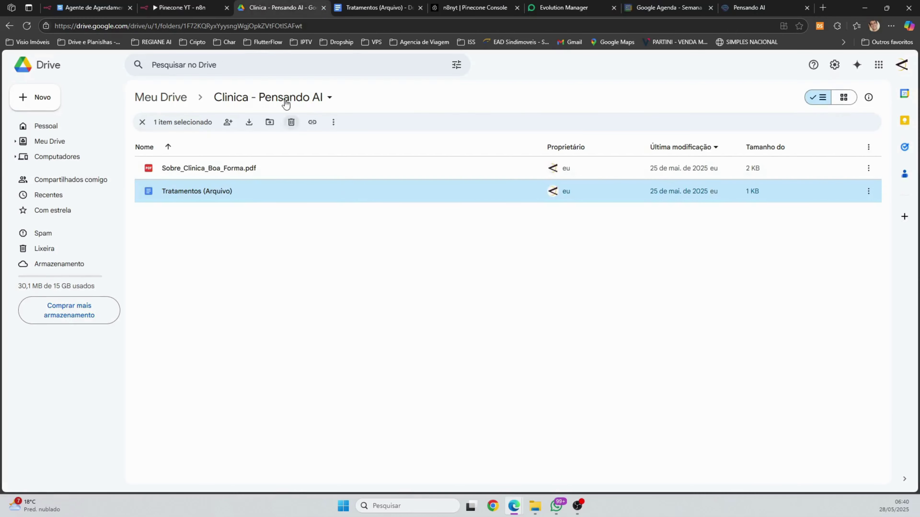
{"action": "left_click", "coordinate": [474, 7]}
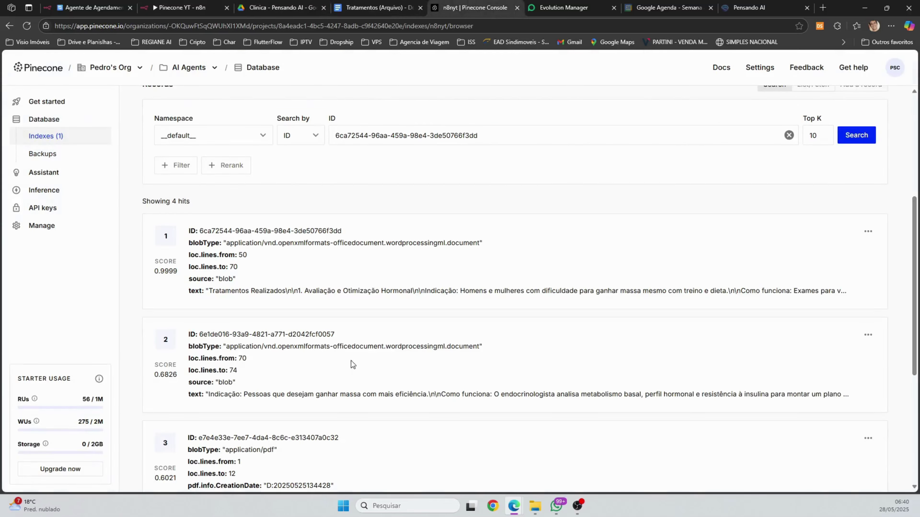
Switch to the Pinecone YT workflow in n8n and examine the files output by the Google Drive1 download node
{"action": "scroll", "coordinate": [322, 337], "scroll_direction": "up", "scroll_amount": 10}
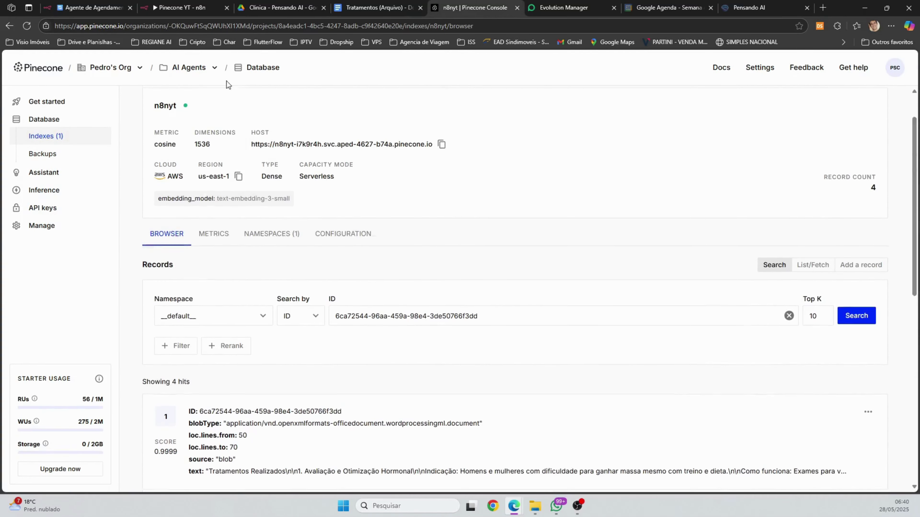
{"action": "left_click", "coordinate": [181, 7]}
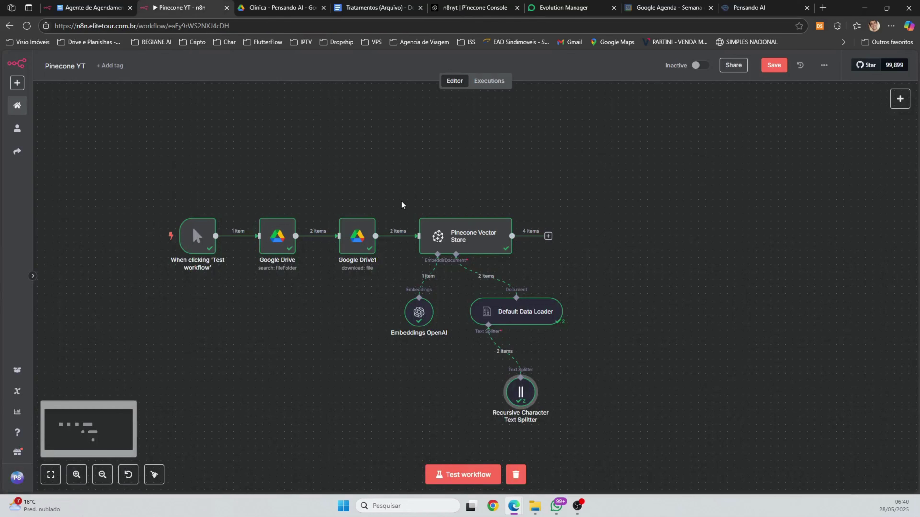
{"action": "double_click", "coordinate": [356, 236]}
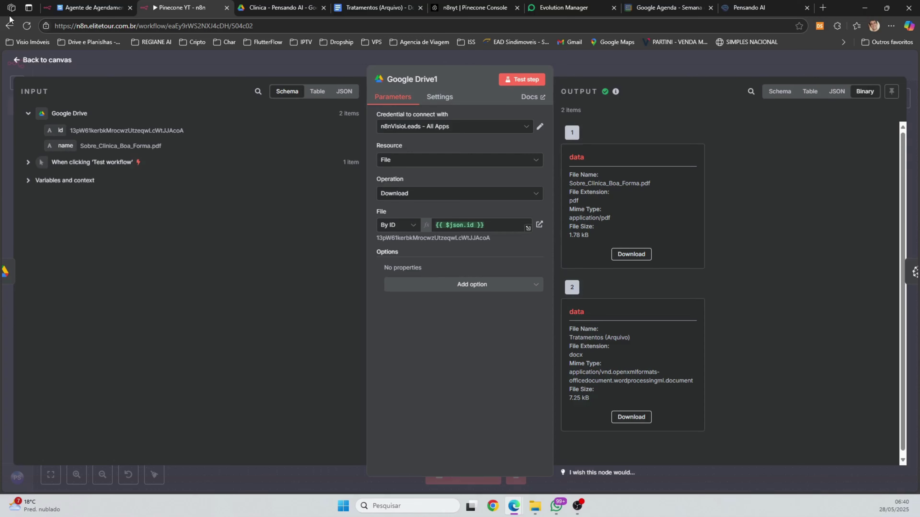
{"action": "left_click", "coordinate": [40, 62]}
Move the Pinecone Vector Store node and its sub-nodes farther from Google Drive1 to make room between them
{"action": "left_click_drag", "start_coordinate": [410, 200], "coordinate": [592, 426]}
{"action": "left_click_drag", "start_coordinate": [471, 236], "coordinate": [531, 239]}
{"action": "left_click_drag", "start_coordinate": [424, 312], "coordinate": [468, 311]}
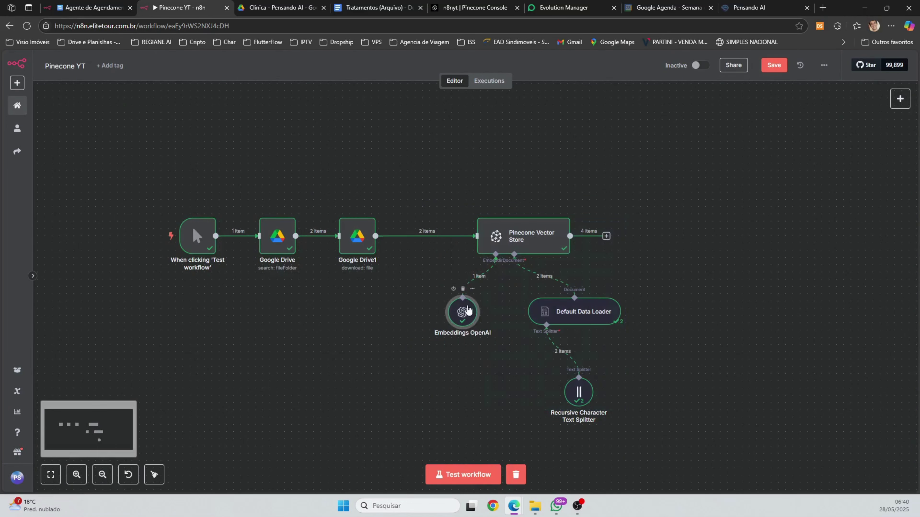
Insert a Loop Over Items (Split in Batches) node between Google Drive1 and Pinecone Vector Store
{"action": "left_click", "coordinate": [420, 236]}
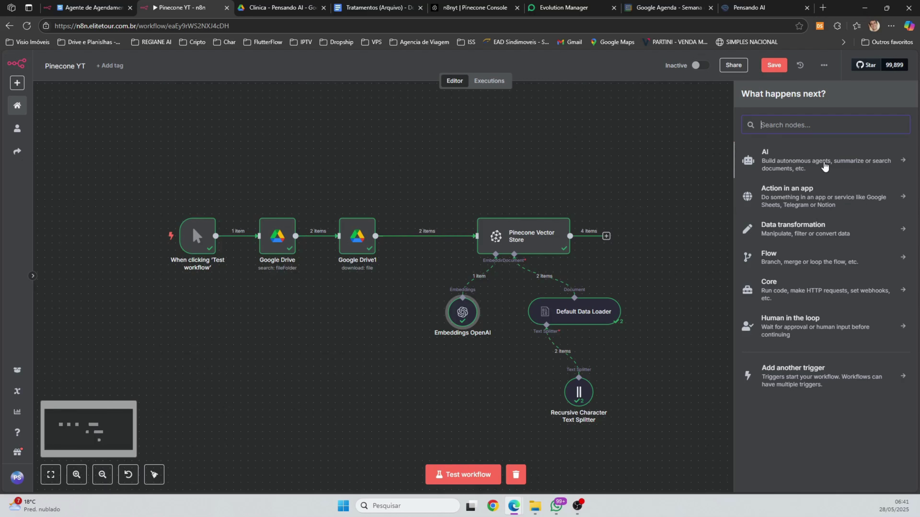
{"action": "type", "text": "loo"}
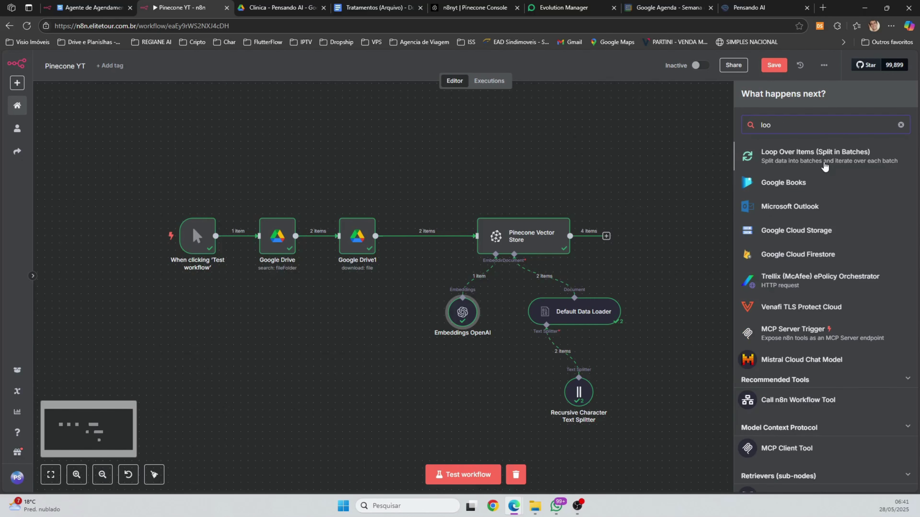
{"action": "left_click", "coordinate": [757, 154]}
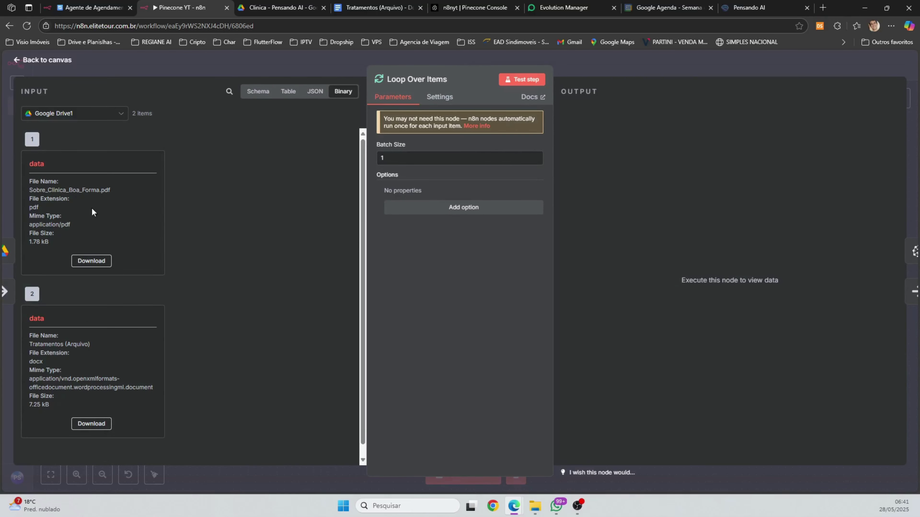
{"action": "left_click", "coordinate": [38, 55]}
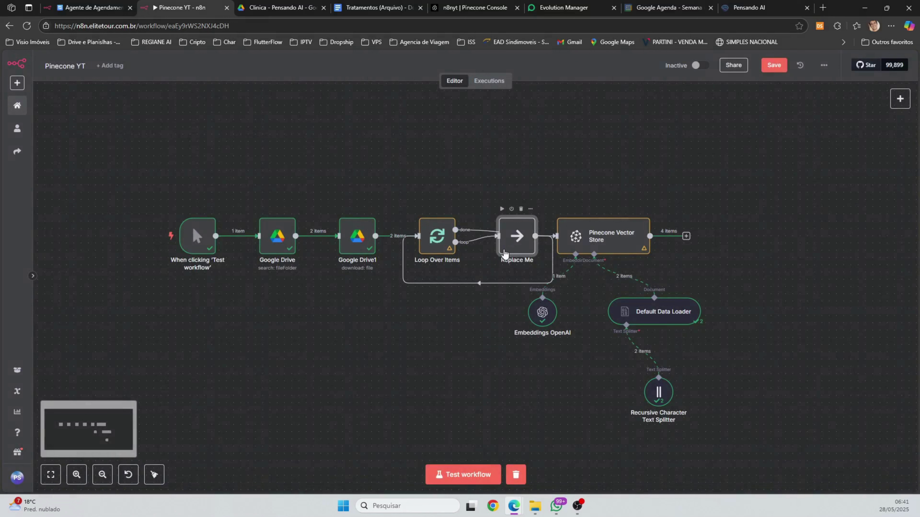
Delete the Replace Me placeholder node and the connection from the loop's done output to Pinecone Vector Store
{"action": "left_click_drag", "start_coordinate": [514, 229], "coordinate": [467, 337]}
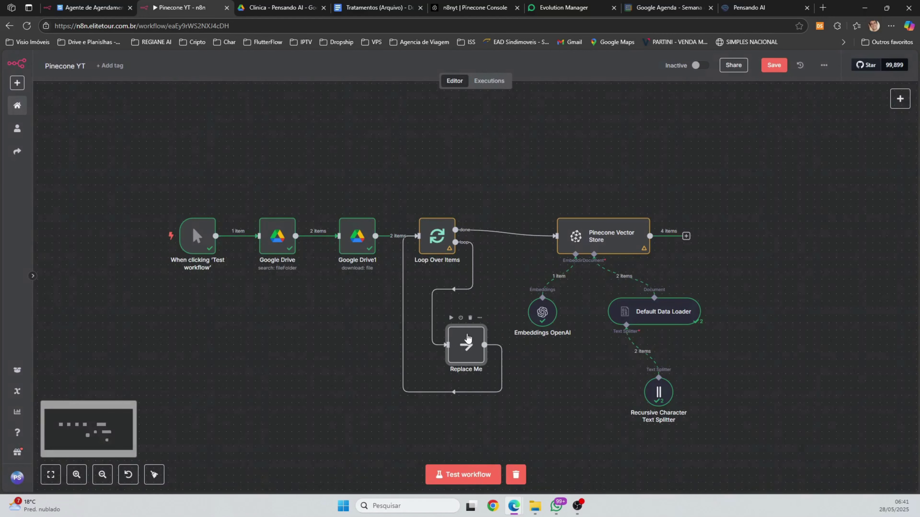
{"action": "left_click", "coordinate": [470, 318]}
{"action": "left_click", "coordinate": [444, 289]}
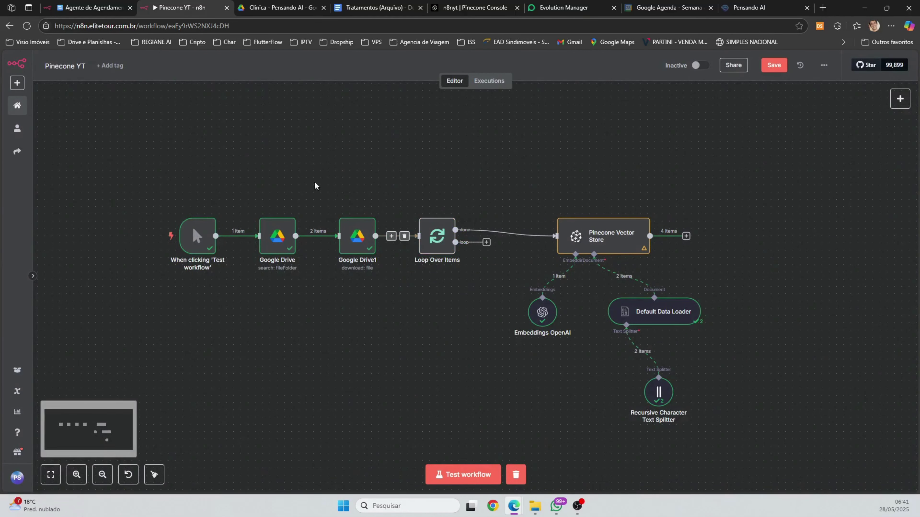
{"action": "left_click", "coordinate": [516, 236]}
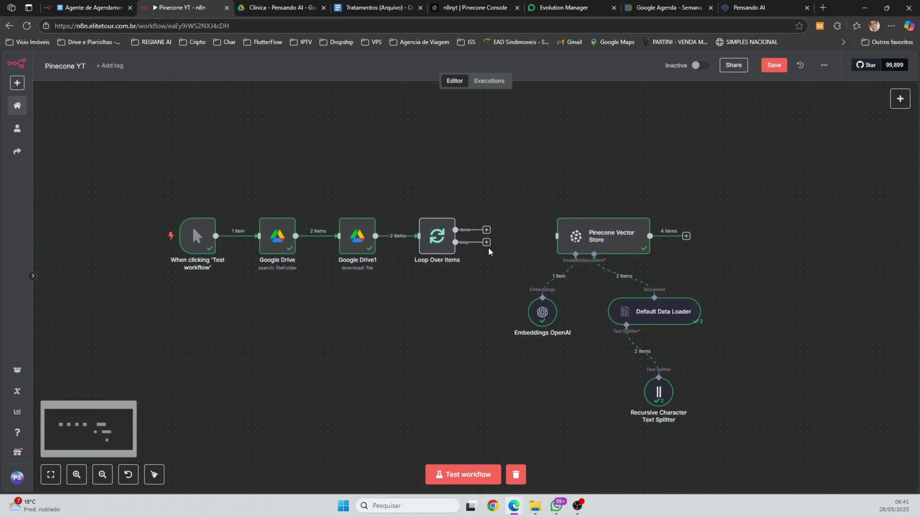
Connect the loop output to Pinecone Vector Store and its output back to Loop Over Items, and move the vector store group closer
{"action": "left_click_drag", "start_coordinate": [457, 242], "coordinate": [556, 236]}
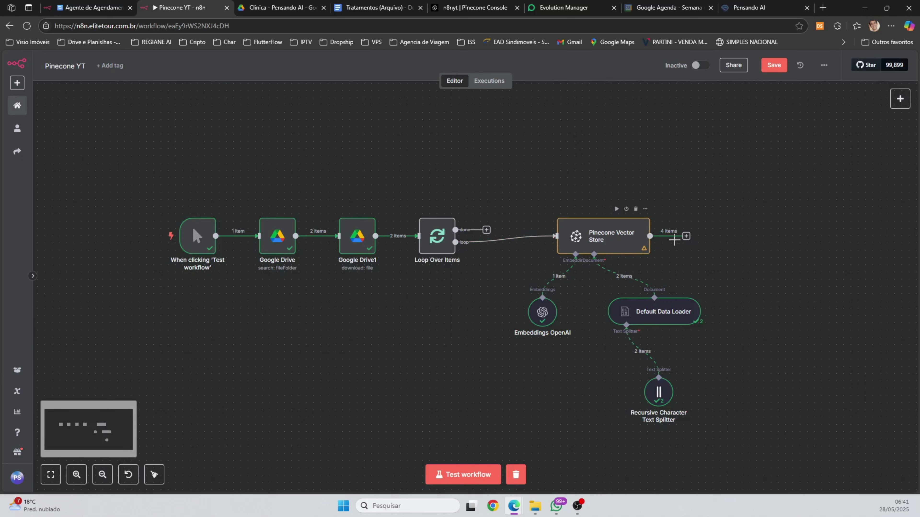
{"action": "left_click_drag", "start_coordinate": [685, 237], "coordinate": [419, 240]}
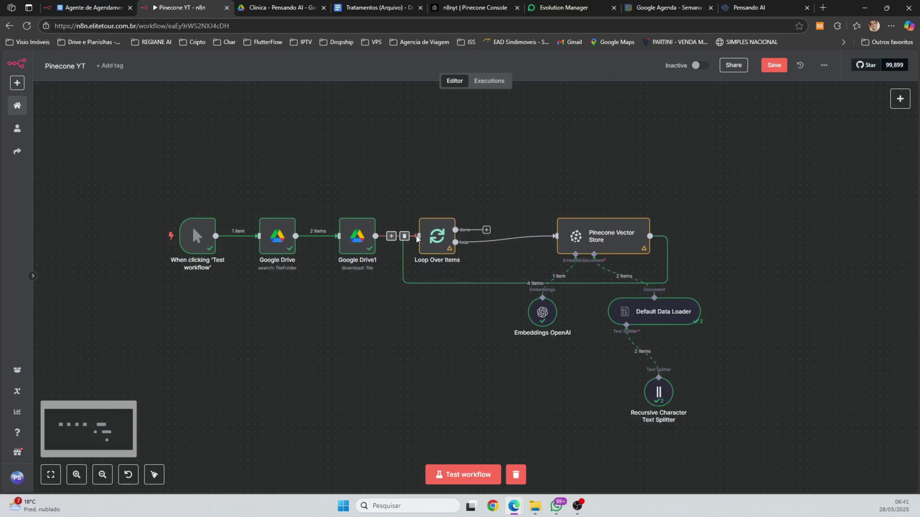
{"action": "left_click_drag", "start_coordinate": [554, 190], "coordinate": [733, 453]}
{"action": "left_click_drag", "start_coordinate": [497, 160], "coordinate": [721, 464]}
{"action": "left_click_drag", "start_coordinate": [612, 229], "coordinate": [568, 235]}
{"action": "left_click", "coordinate": [671, 176]}
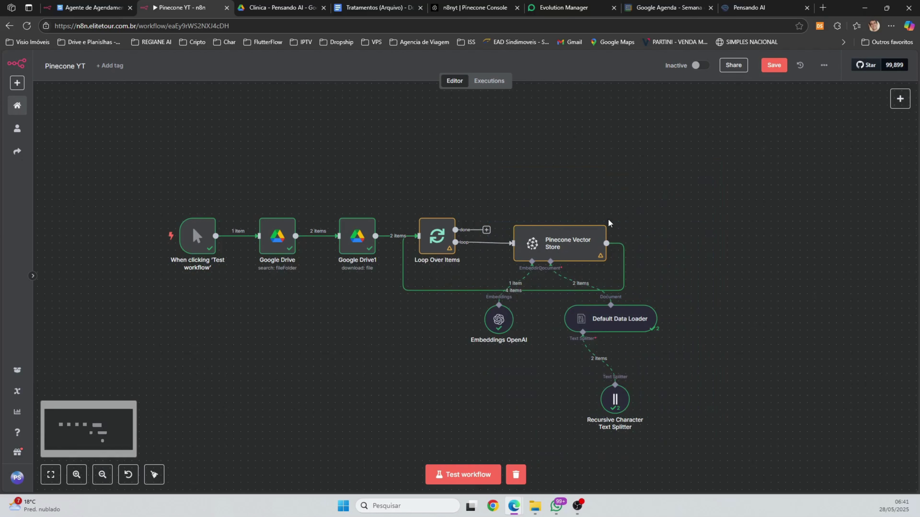
{"action": "scroll", "coordinate": [343, 166], "scroll_direction": "down", "scroll_amount": 1}
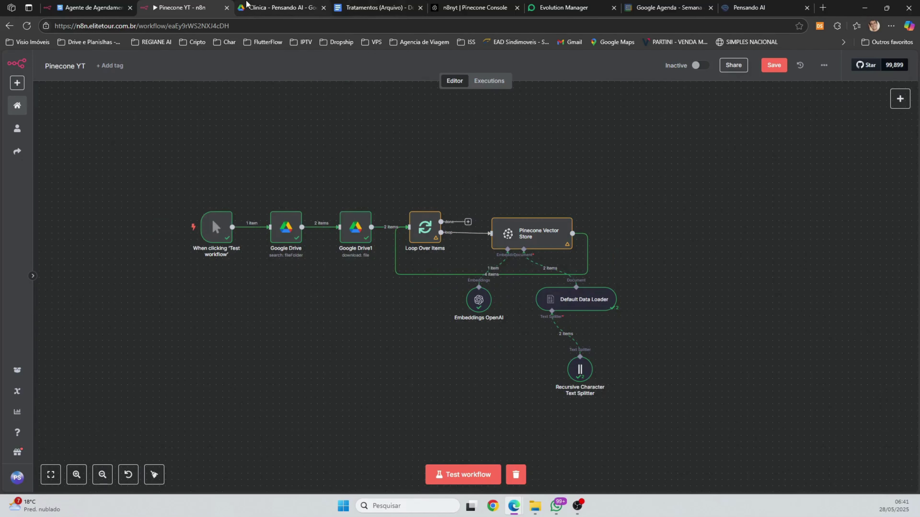
Check the existing n8nyt records in the Pinecone console, then return to n8n and run the workflow with the loop
{"action": "left_click", "coordinate": [449, 7]}
{"action": "scroll", "coordinate": [317, 276], "scroll_direction": "down", "scroll_amount": 10}
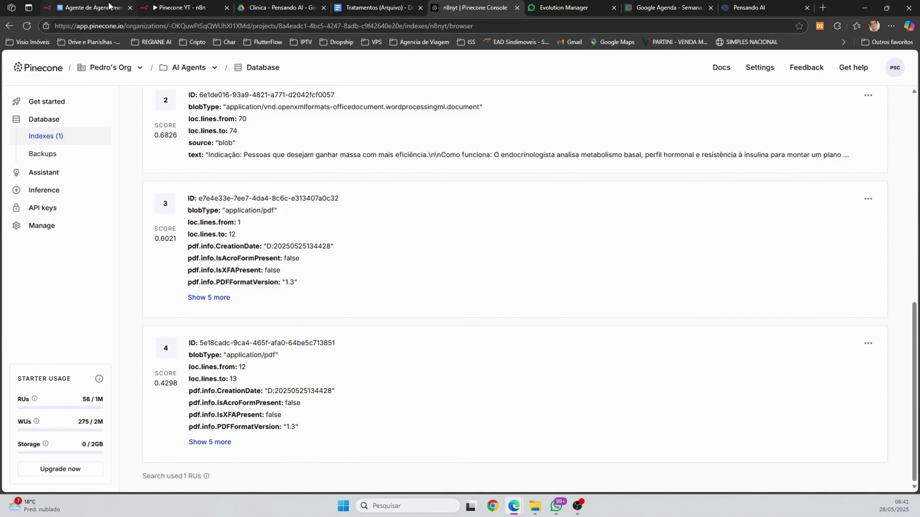
{"action": "left_click", "coordinate": [179, 7]}
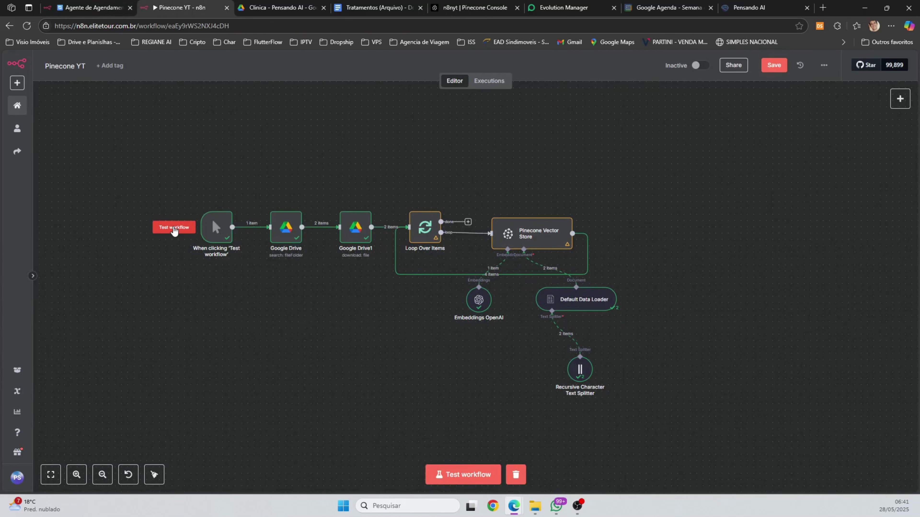
{"action": "left_click", "coordinate": [174, 228]}
{"action": "mouse_move", "coordinate": [356, 233]}
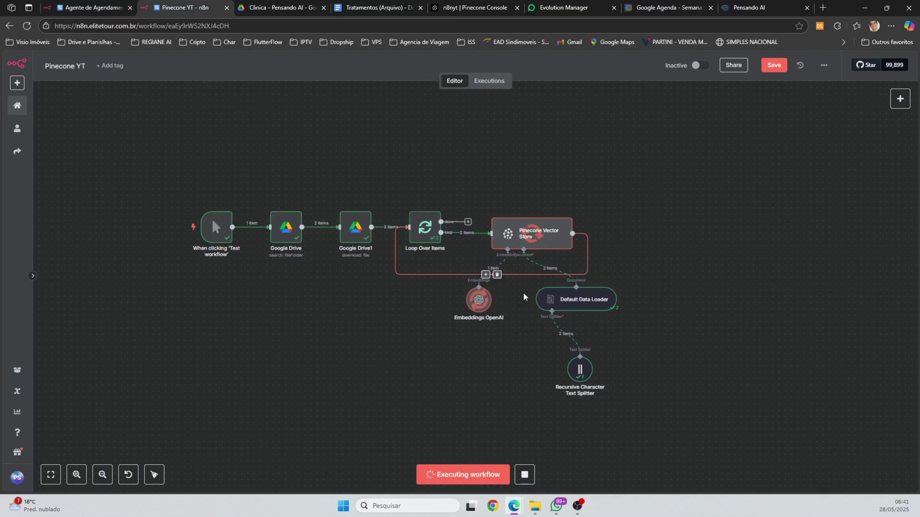
Switch to the Pinecone console, refresh the n8nyt index, and review its records for duplicates
{"action": "left_click", "coordinate": [482, 11]}
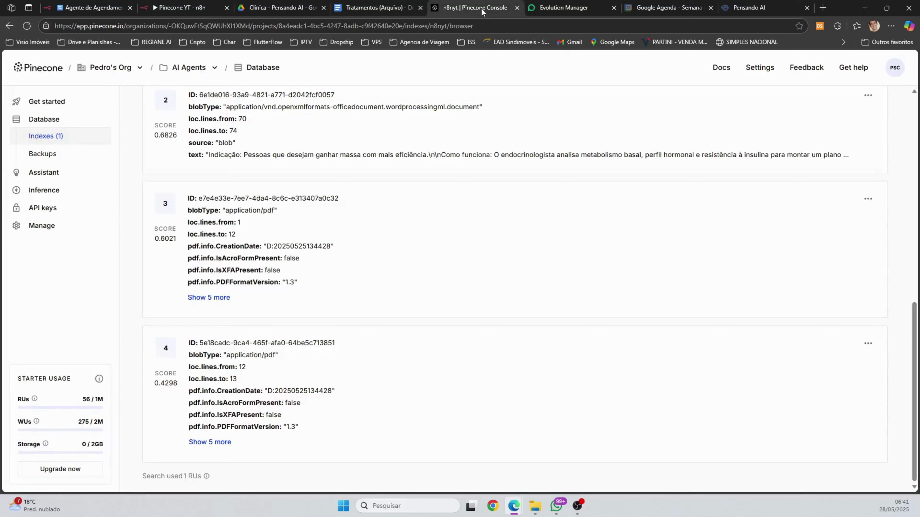
{"action": "left_click", "coordinate": [27, 26]}
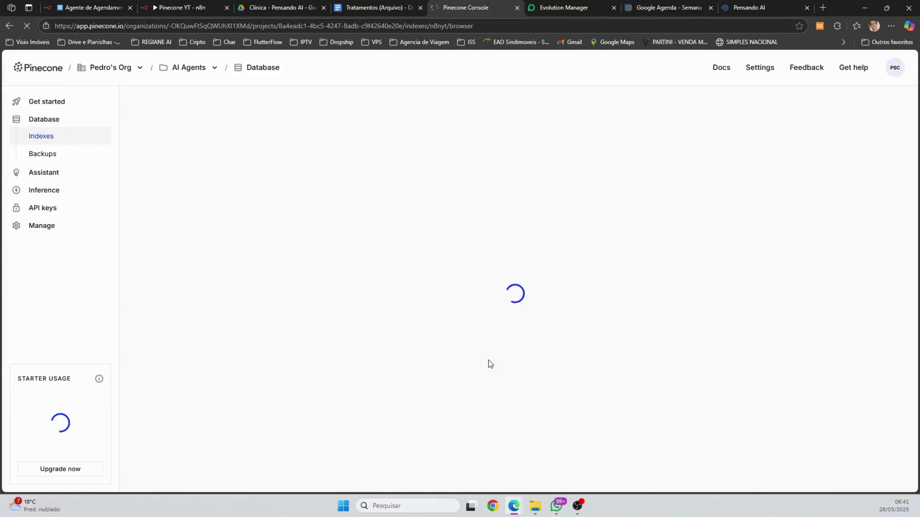
{"action": "scroll", "coordinate": [271, 257], "scroll_direction": "down", "scroll_amount": 15}
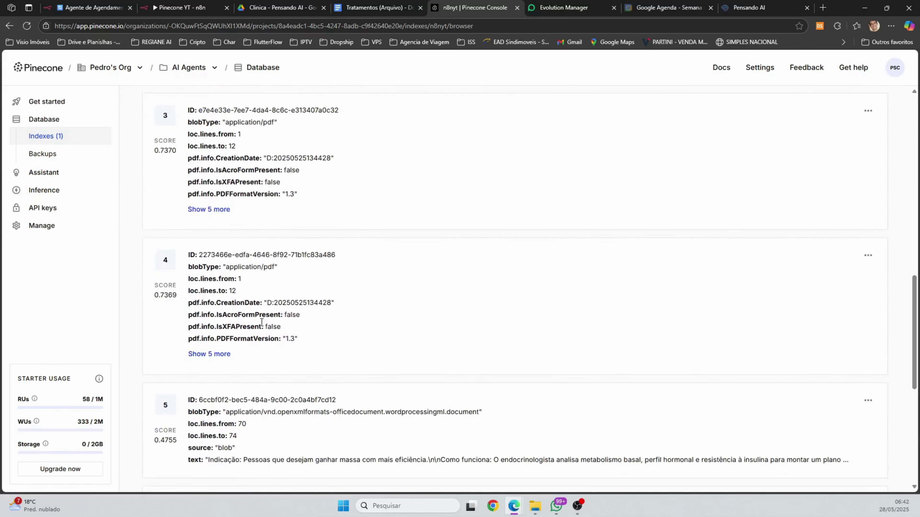
{"action": "scroll", "coordinate": [218, 396], "scroll_direction": "up", "scroll_amount": 5}
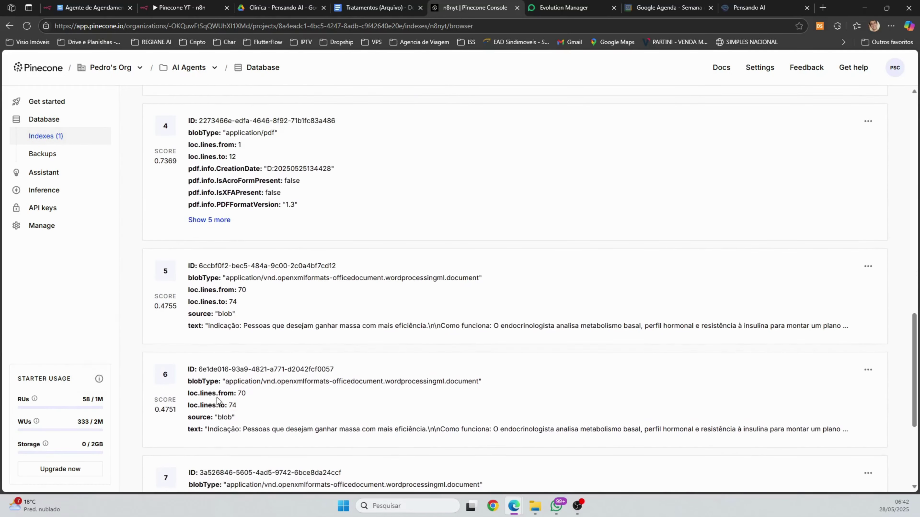
{"action": "scroll", "coordinate": [217, 395], "scroll_direction": "up", "scroll_amount": 10}
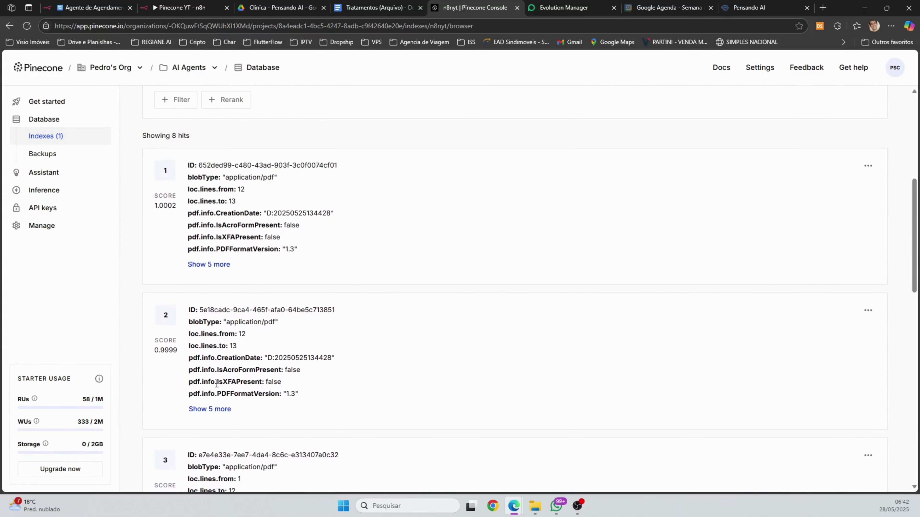
{"action": "left_click_drag", "start_coordinate": [236, 225], "coordinate": [328, 127]}
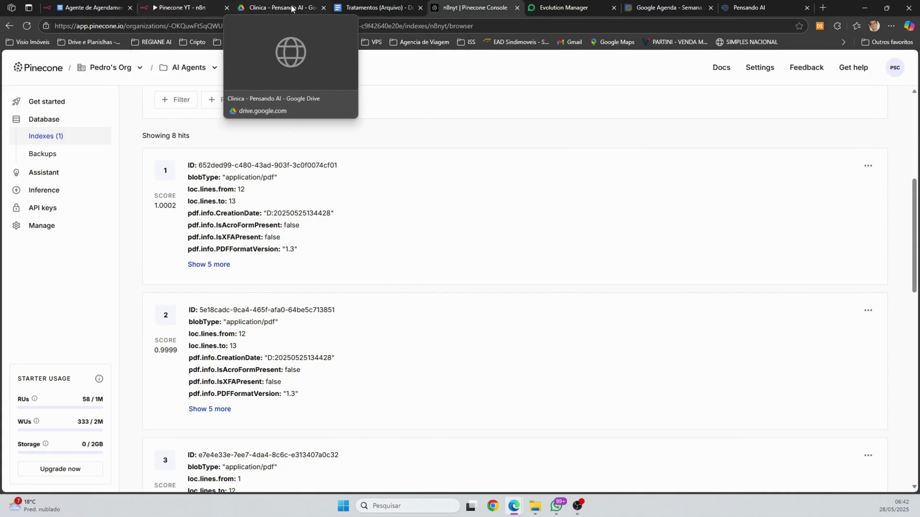
Revisit the clinic folder in Google Drive and read through the treatments in the Tratamentos (Arquivo) document
{"action": "left_click", "coordinate": [279, 7]}
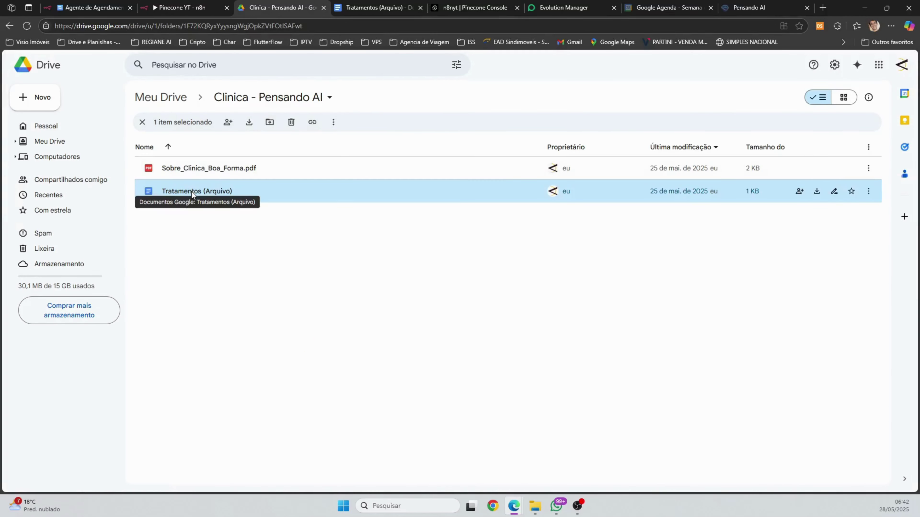
{"action": "left_click", "coordinate": [373, 8]}
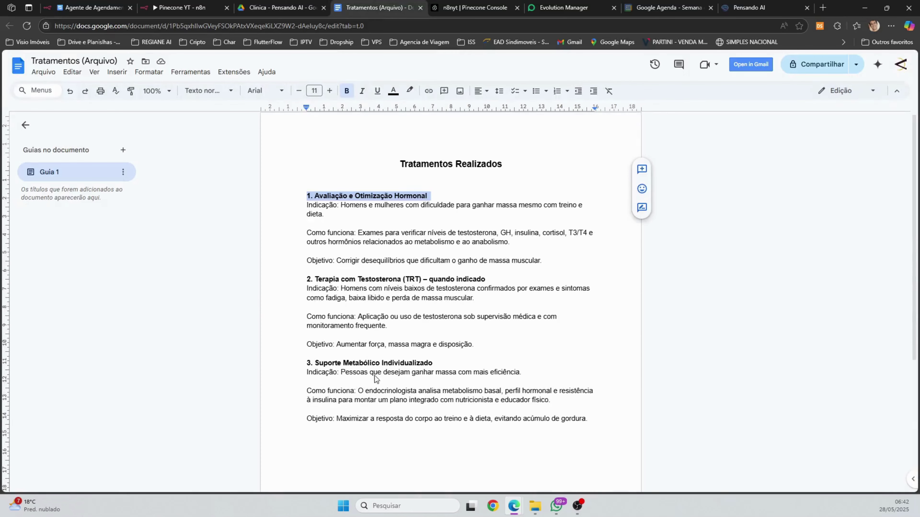
{"action": "scroll", "coordinate": [329, 306], "scroll_direction": "down", "scroll_amount": 3}
{"action": "left_click", "coordinate": [361, 353]}
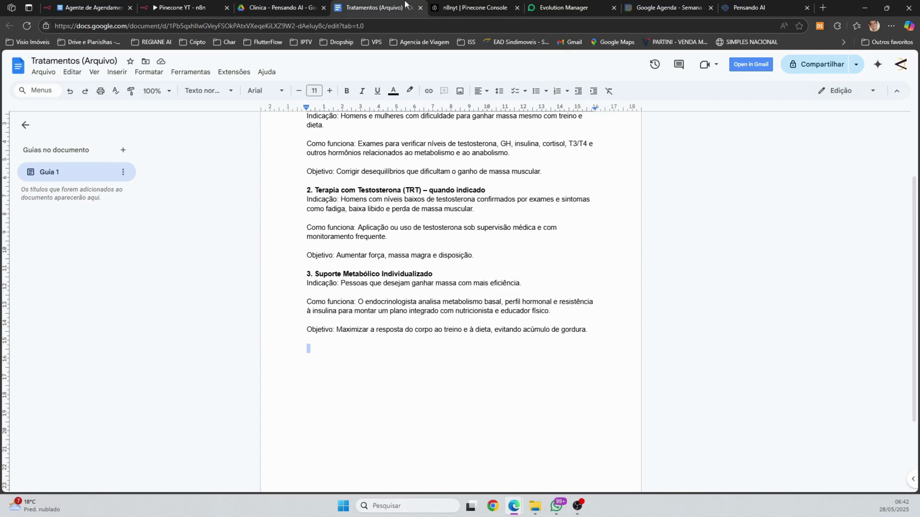
Return to the Pinecone console, list the record IDs of the n8nyt index's default namespace, and delete all of them
{"action": "left_click", "coordinate": [463, 8]}
{"action": "scroll", "coordinate": [606, 251], "scroll_direction": "up", "scroll_amount": 4}
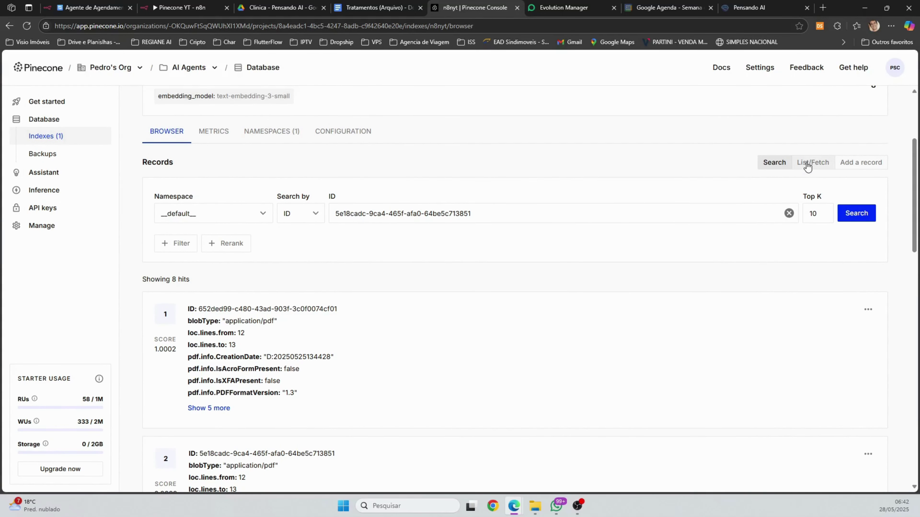
{"action": "left_click", "coordinate": [811, 163]}
{"action": "left_click", "coordinate": [155, 280]}
{"action": "scroll", "coordinate": [242, 337], "scroll_direction": "down", "scroll_amount": 1}
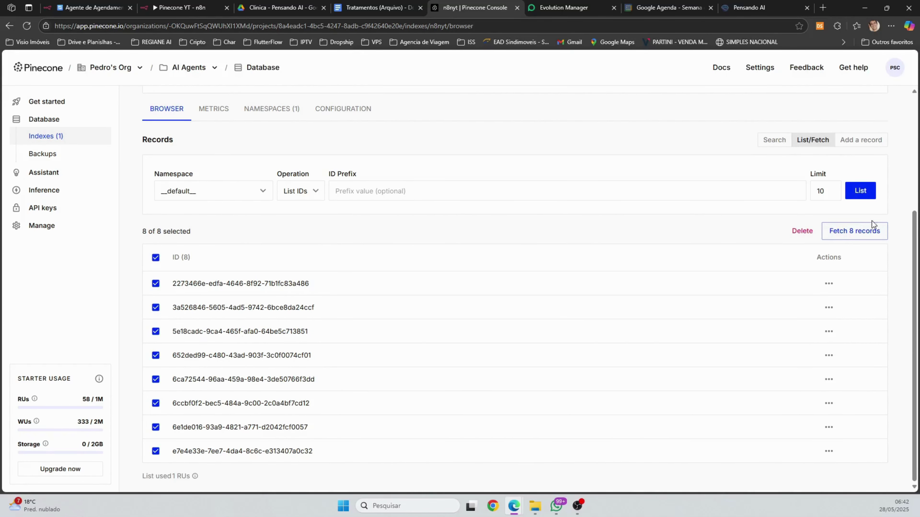
{"action": "left_click", "coordinate": [803, 231]}
{"action": "left_click", "coordinate": [539, 321]}
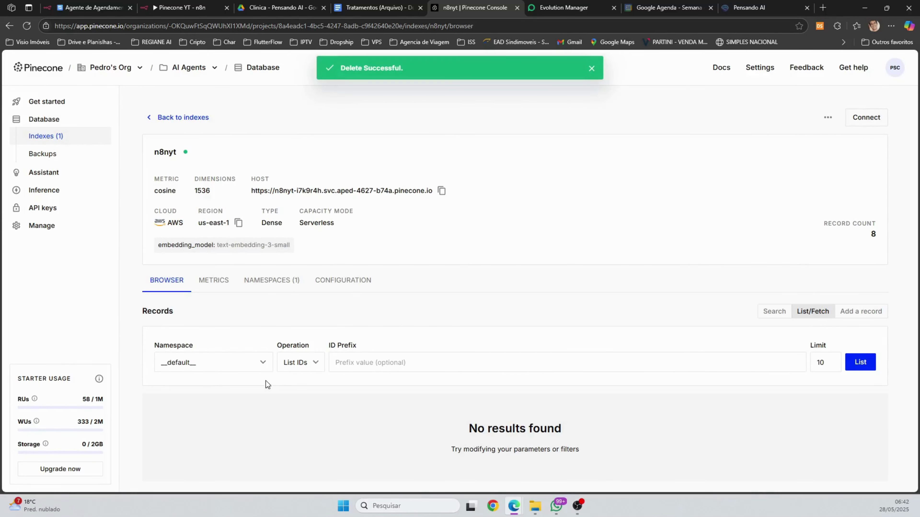
Switch to n8n, run the looped workflow again to refill the emptied index, and return to the Pinecone console
{"action": "left_click", "coordinate": [181, 6]}
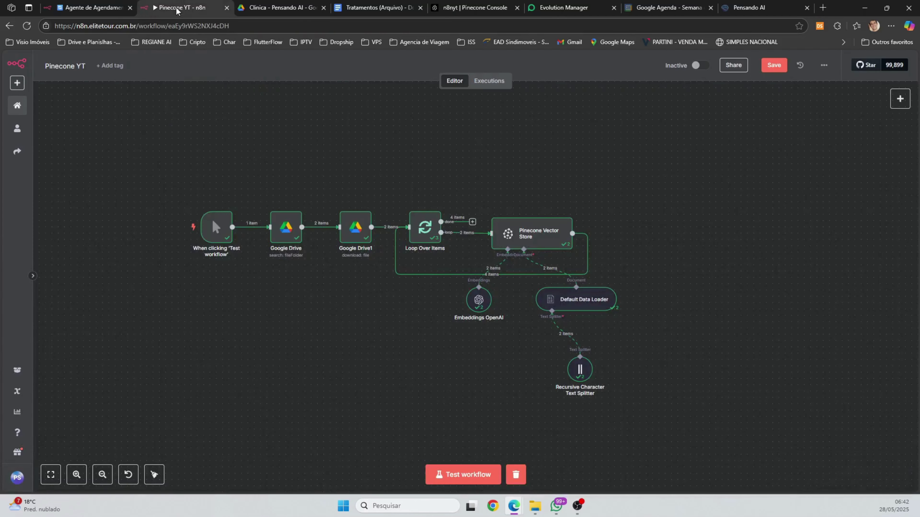
{"action": "left_click", "coordinate": [178, 226]}
{"action": "left_click", "coordinate": [472, 7]}
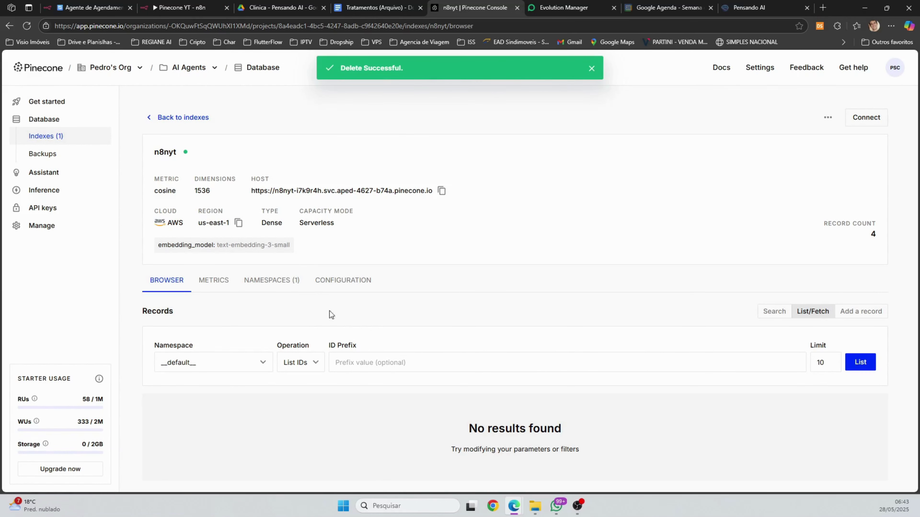
Refresh the n8nyt index page and review the newly stored PDF and Word document records
{"action": "left_click", "coordinate": [26, 25]}
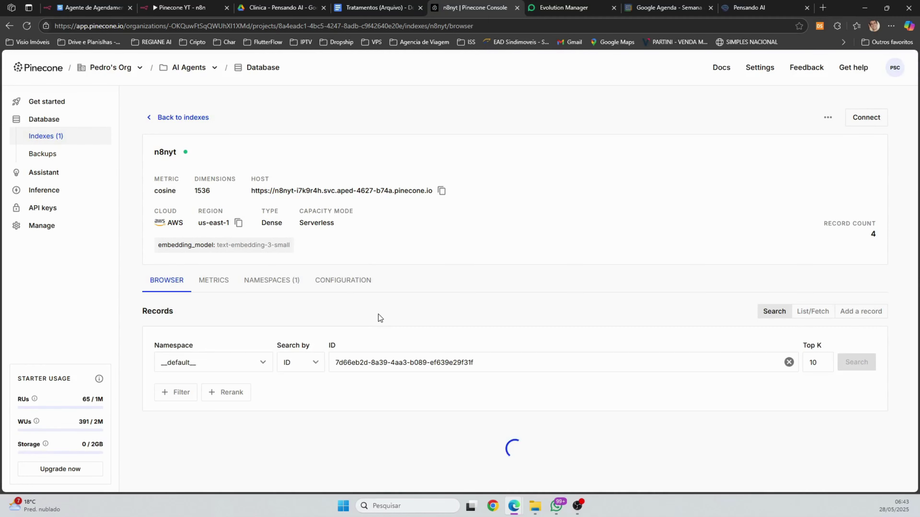
{"action": "scroll", "coordinate": [496, 291], "scroll_direction": "down", "scroll_amount": 8}
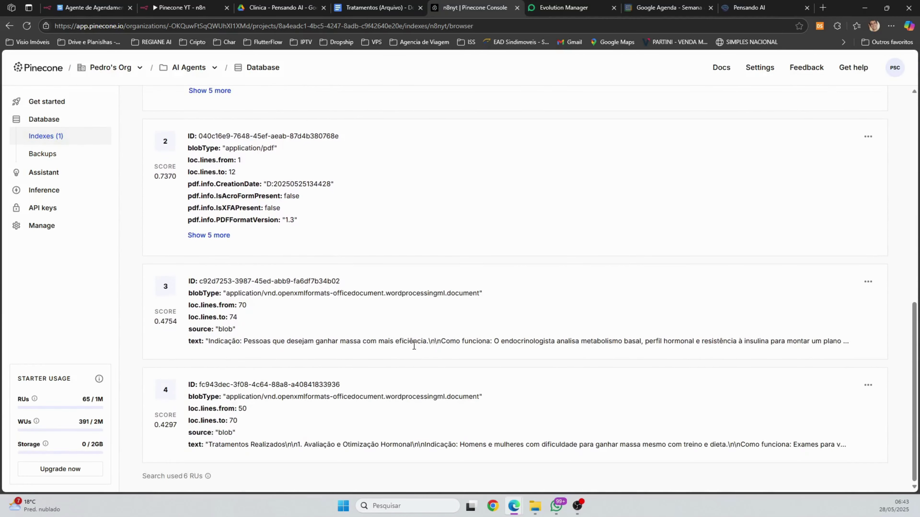
{"action": "scroll", "coordinate": [840, 187], "scroll_direction": "up", "scroll_amount": 8}
{"action": "left_click", "coordinate": [495, 273]}
{"action": "scroll", "coordinate": [396, 351], "scroll_direction": "down", "scroll_amount": 5}
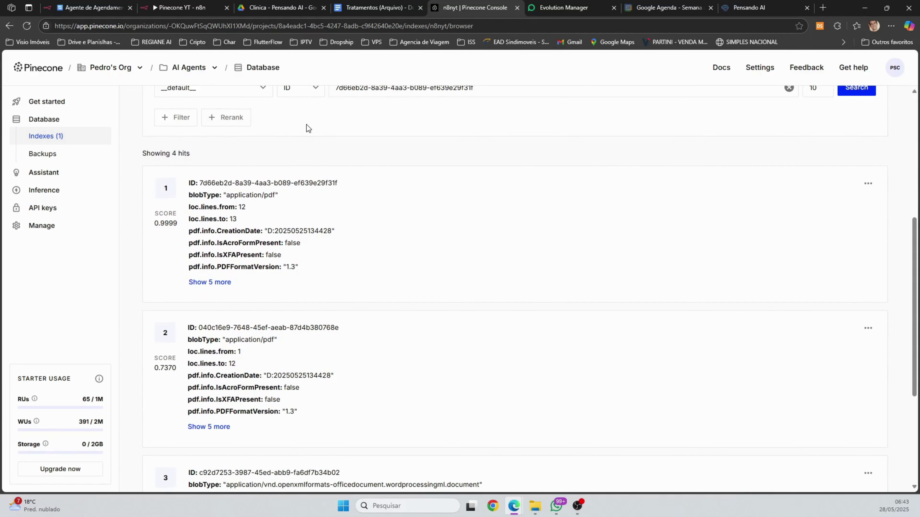
Switch to the Pinecone YT workflow in n8n and add an AI Agent node in the empty area below the Google Drive nodes
{"action": "left_click", "coordinate": [266, 5]}
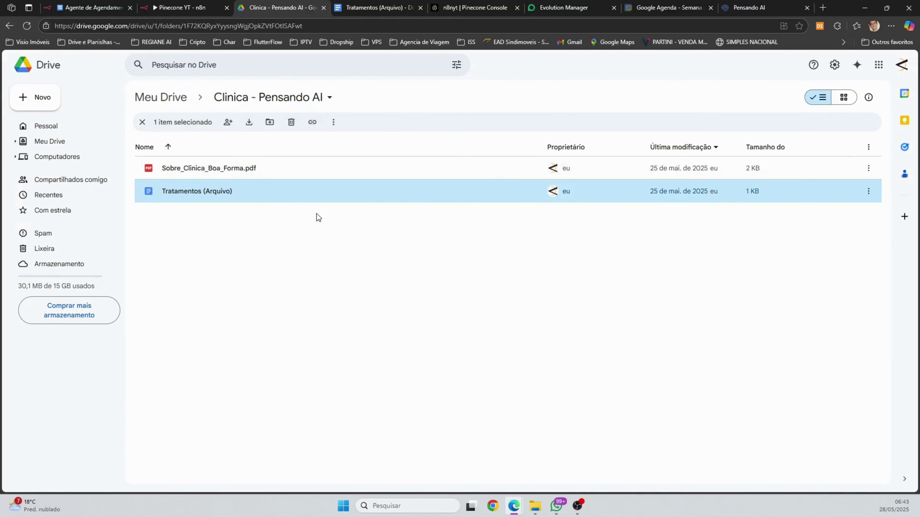
{"action": "left_click", "coordinate": [96, 8]}
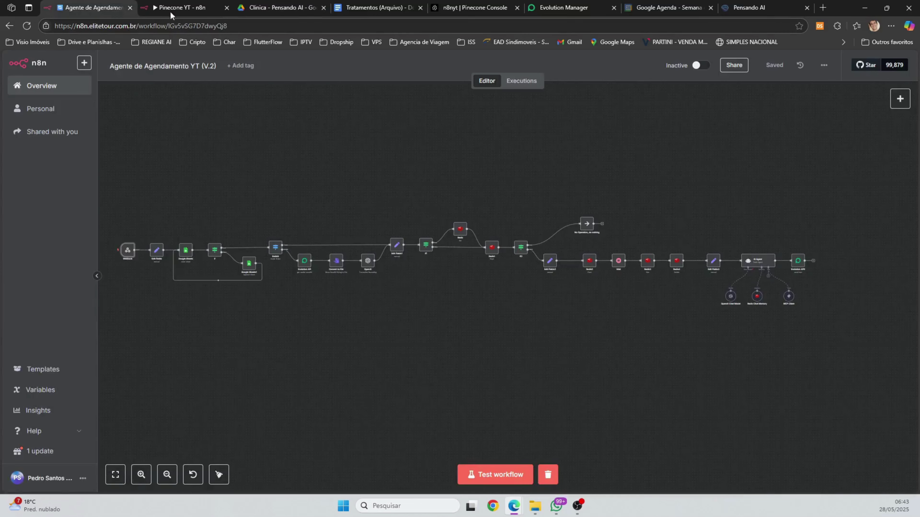
{"action": "left_click", "coordinate": [184, 8]}
{"action": "left_click_drag", "start_coordinate": [355, 355], "coordinate": [375, 319]}
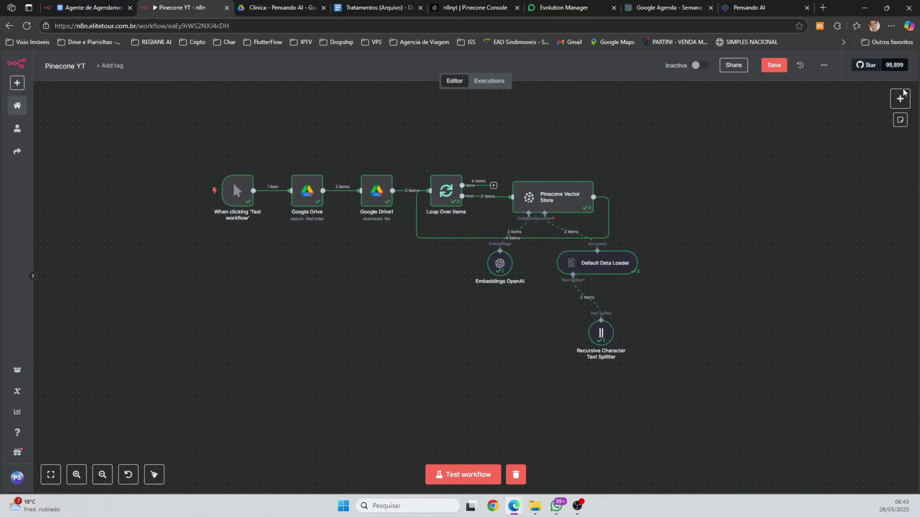
{"action": "left_click", "coordinate": [899, 97]}
{"action": "left_click", "coordinate": [775, 161]}
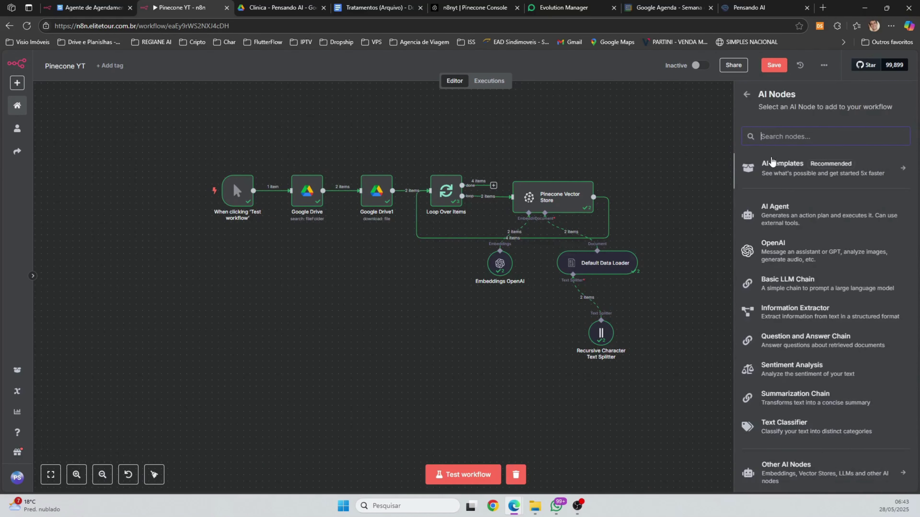
{"action": "left_click", "coordinate": [781, 210]}
{"action": "left_click", "coordinate": [51, 66]}
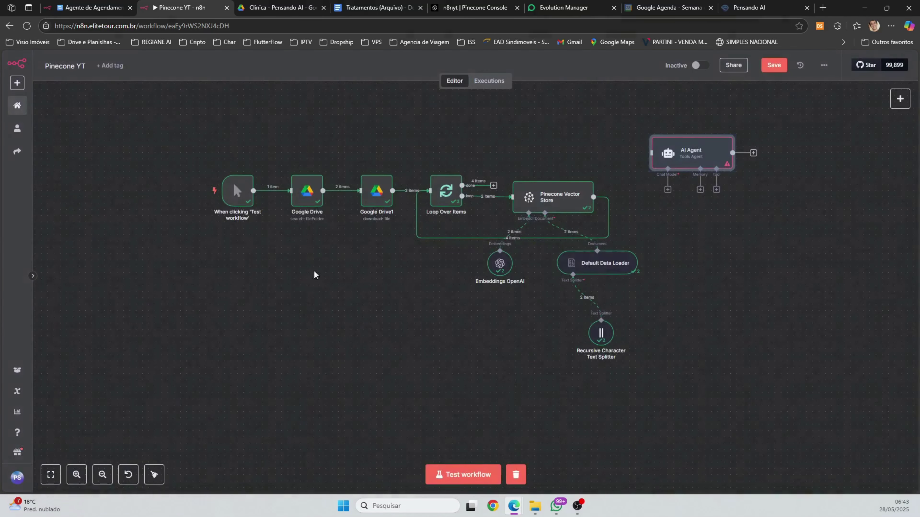
{"action": "left_click_drag", "start_coordinate": [673, 156], "coordinate": [281, 319]}
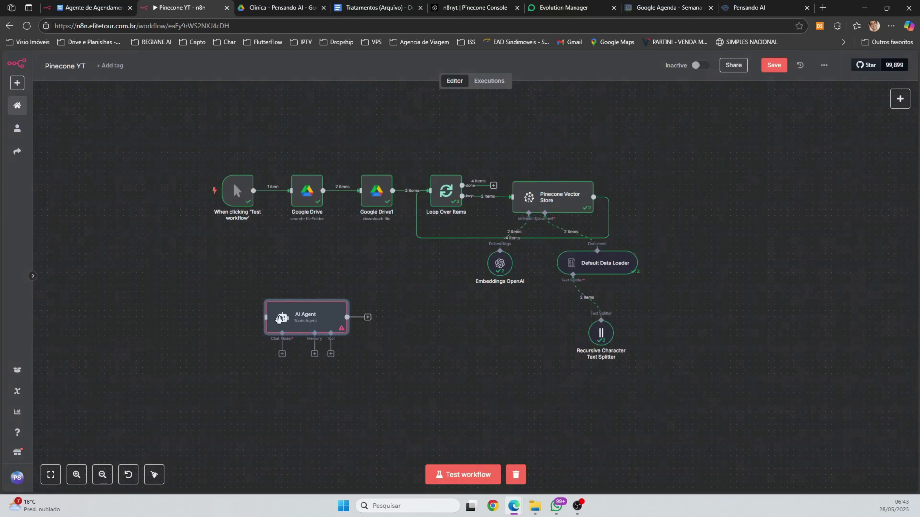
Add a Chat Trigger feeding the AI Agent and arrange both nodes in a row beneath the document-loading flow
{"action": "left_click", "coordinate": [900, 99]}
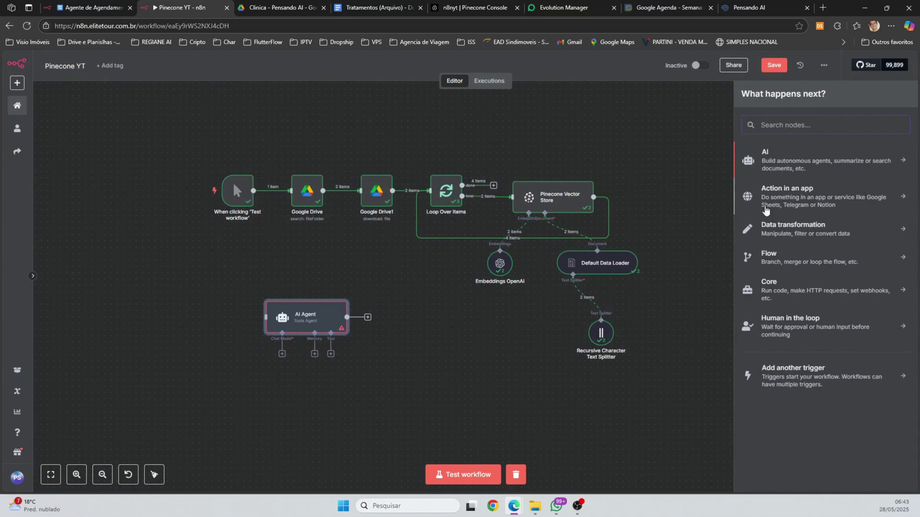
{"action": "type", "text": "chat"}
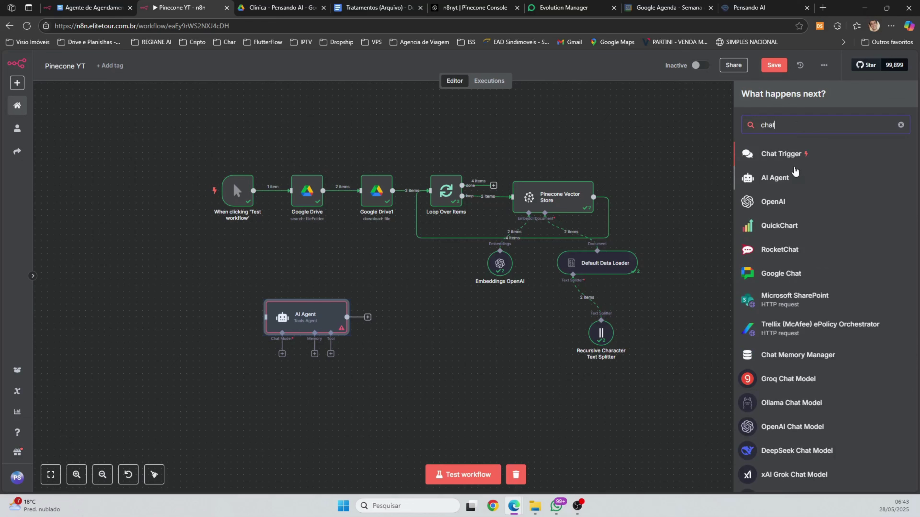
{"action": "left_click", "coordinate": [769, 154]}
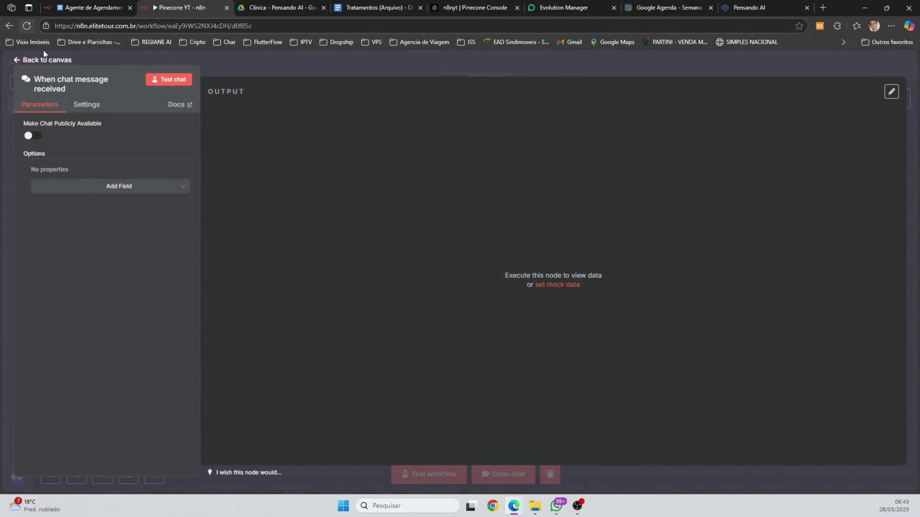
{"action": "left_click", "coordinate": [48, 62]}
{"action": "mouse_move", "coordinate": [398, 319]}
{"action": "left_mouse_down"}
{"action": "mouse_move", "coordinate": [224, 298]}
{"action": "mouse_move", "coordinate": [203, 310]}
{"action": "mouse_move", "coordinate": [279, 310]}
{"action": "left_mouse_up"}
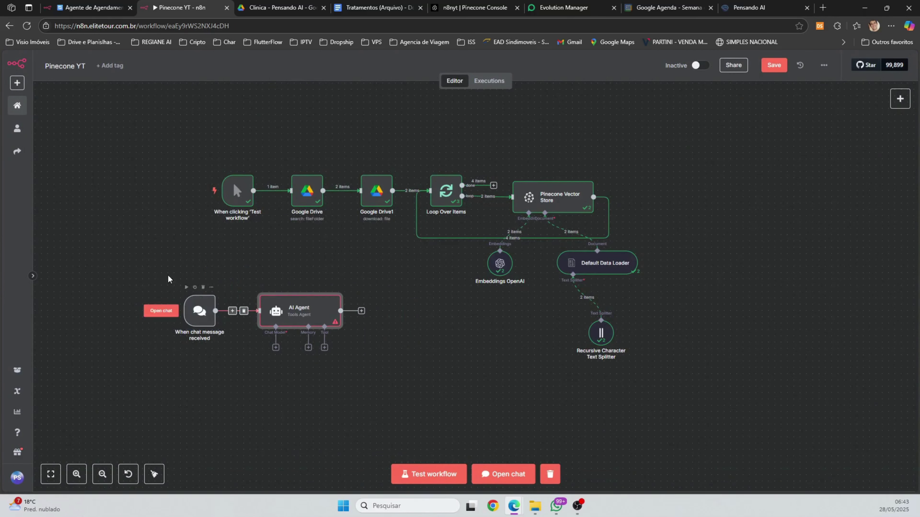
{"action": "mouse_move", "coordinate": [197, 299]}
{"action": "left_click_drag", "start_coordinate": [152, 270], "coordinate": [397, 403]}
{"action": "left_click_drag", "start_coordinate": [289, 312], "coordinate": [320, 299]}
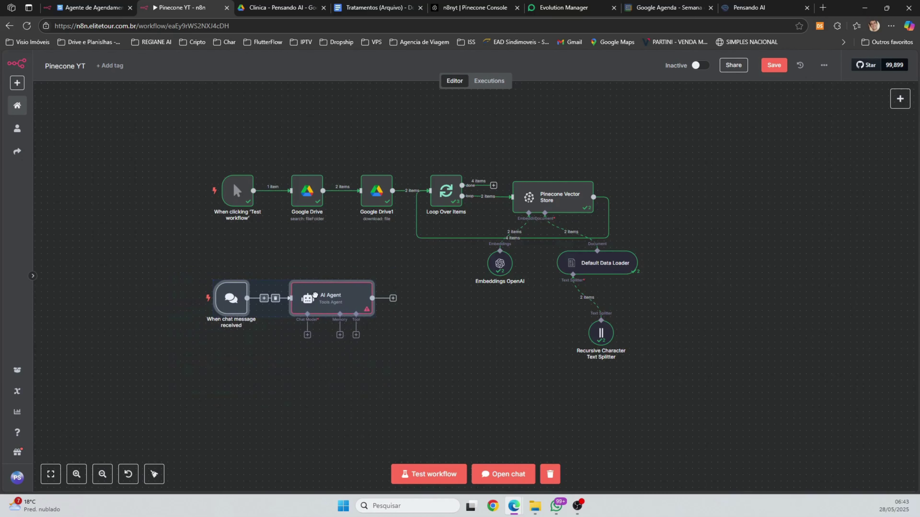
Attach an OpenAI Chat Model using gpt-4o-mini and a Simple Memory to the AI Agent, lining them up beneath it
{"action": "left_click", "coordinate": [307, 335]}
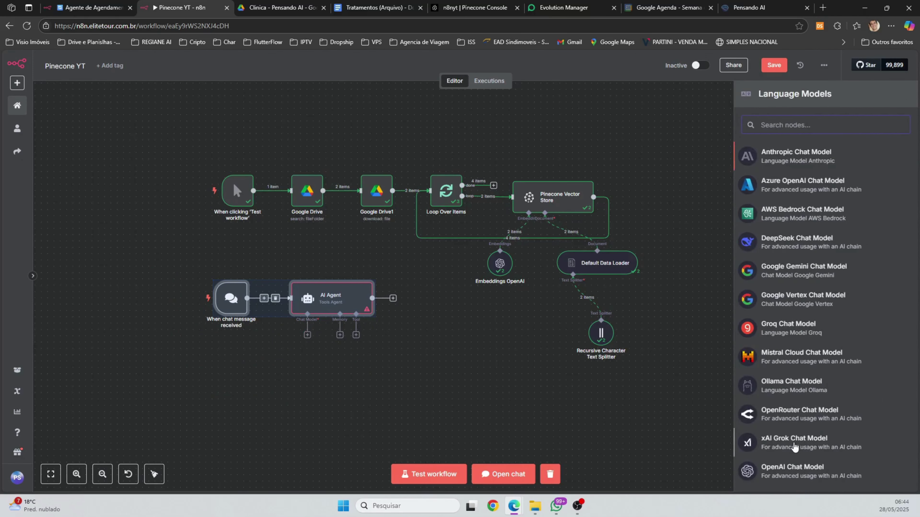
{"action": "left_click", "coordinate": [778, 480]}
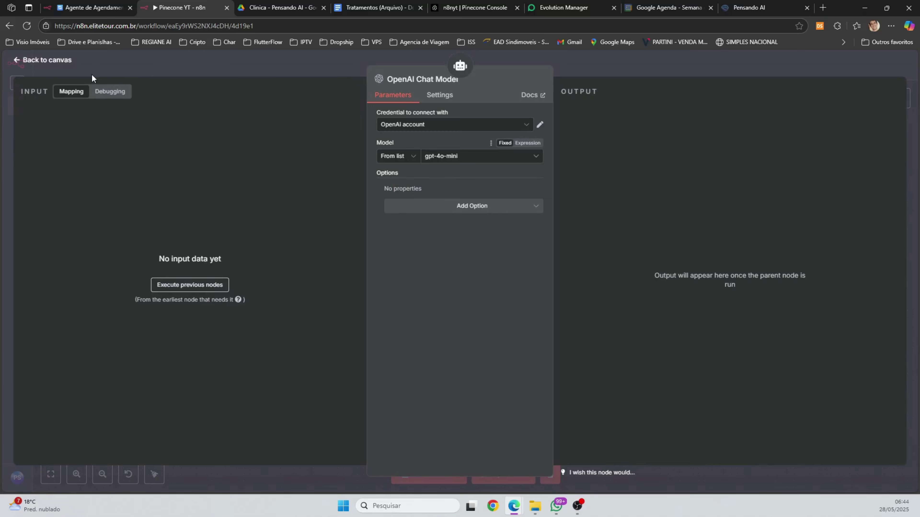
{"action": "left_click", "coordinate": [50, 61]}
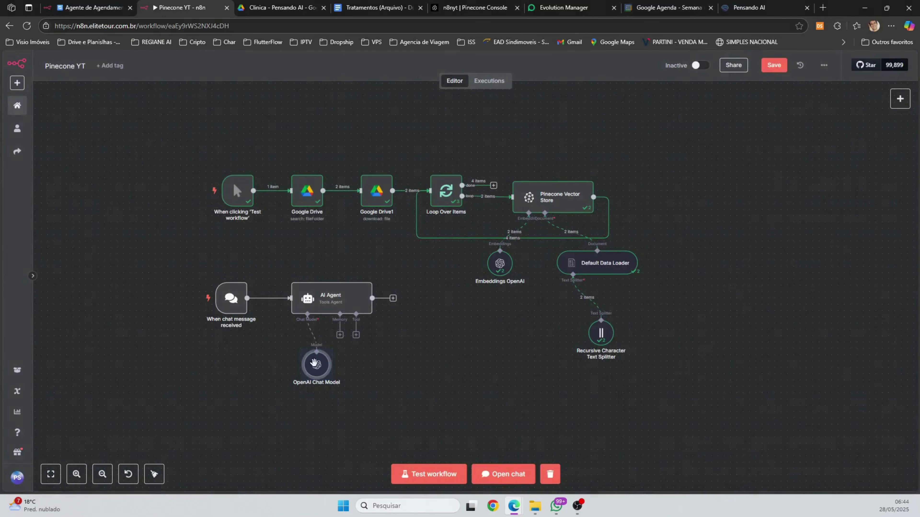
{"action": "left_click", "coordinate": [339, 334]}
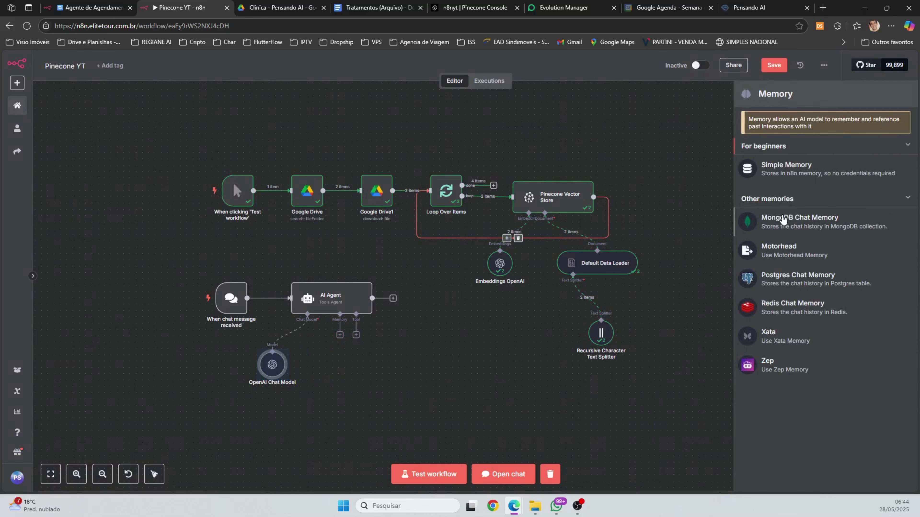
{"action": "left_click", "coordinate": [781, 177]}
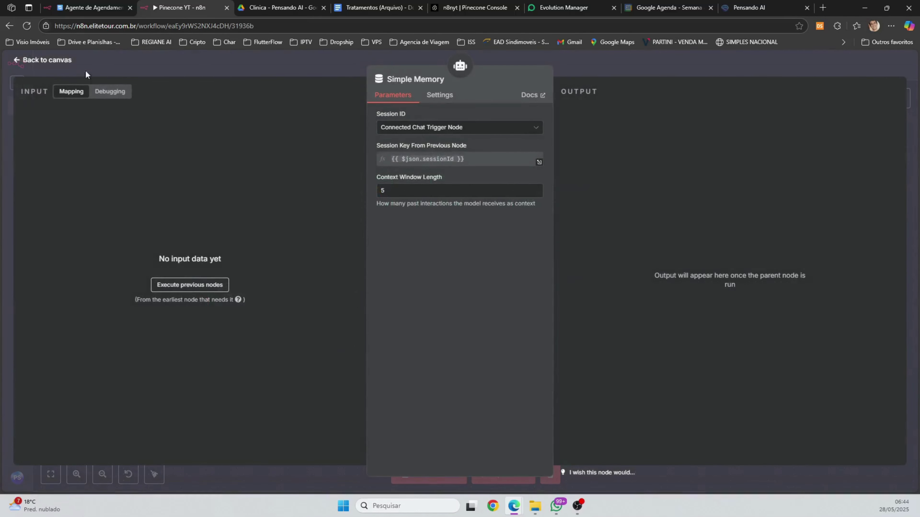
{"action": "left_click", "coordinate": [50, 62]}
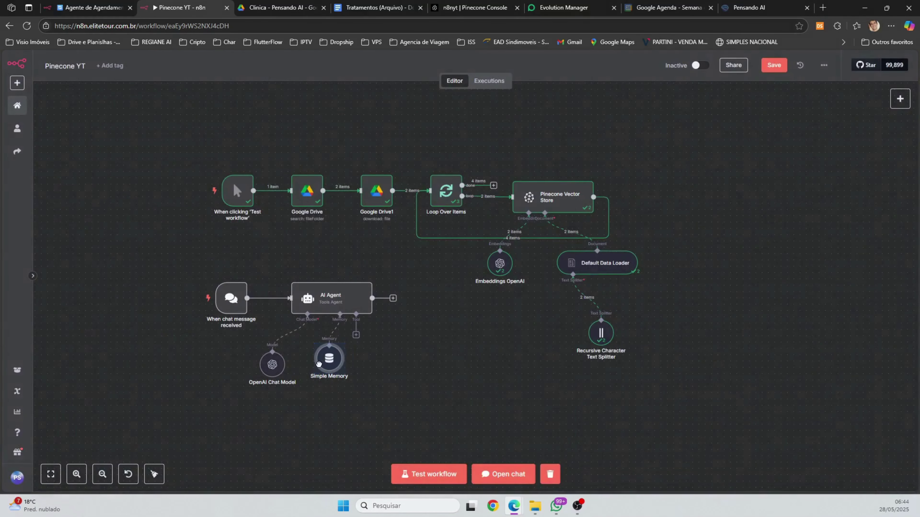
{"action": "left_click_drag", "start_coordinate": [333, 360], "coordinate": [323, 365]}
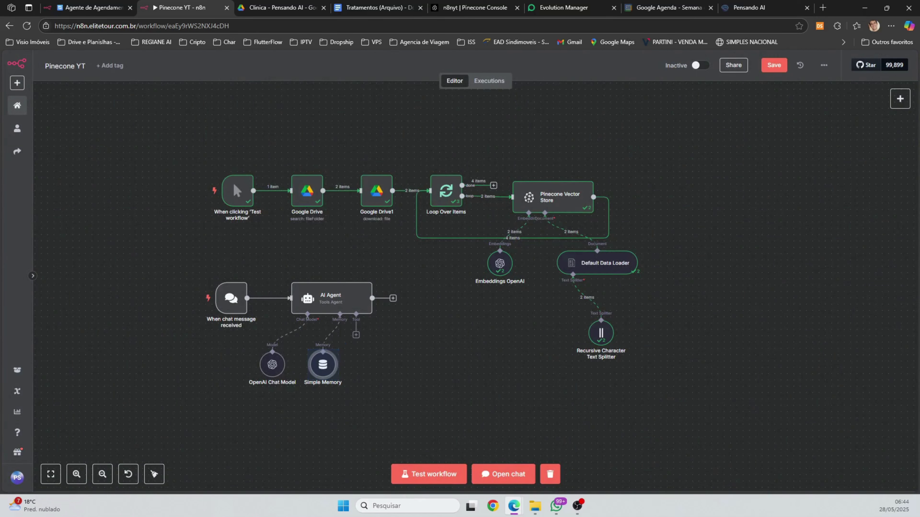
Add a Pinecone Vector Store to the AI Agent as a document retrieval tool
{"action": "left_click", "coordinate": [356, 336]}
{"action": "type", "text": "pi"}
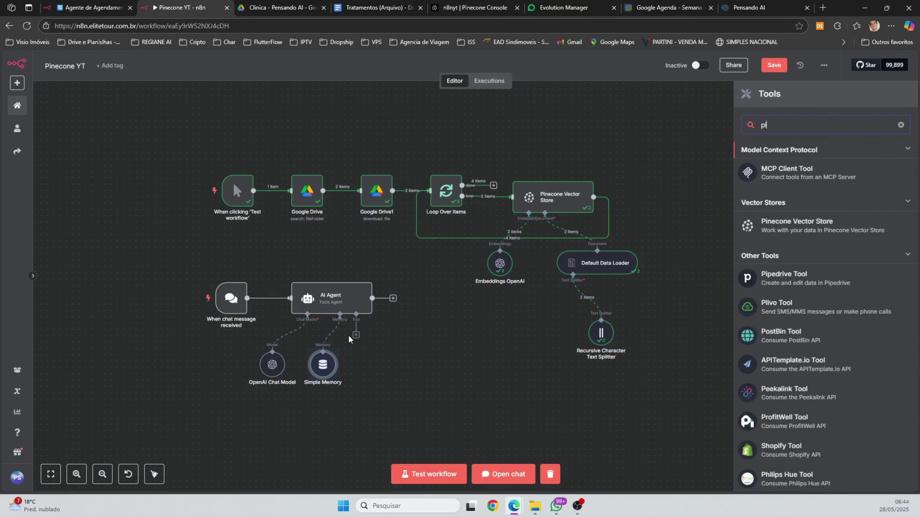
{"action": "type", "text": "ne"}
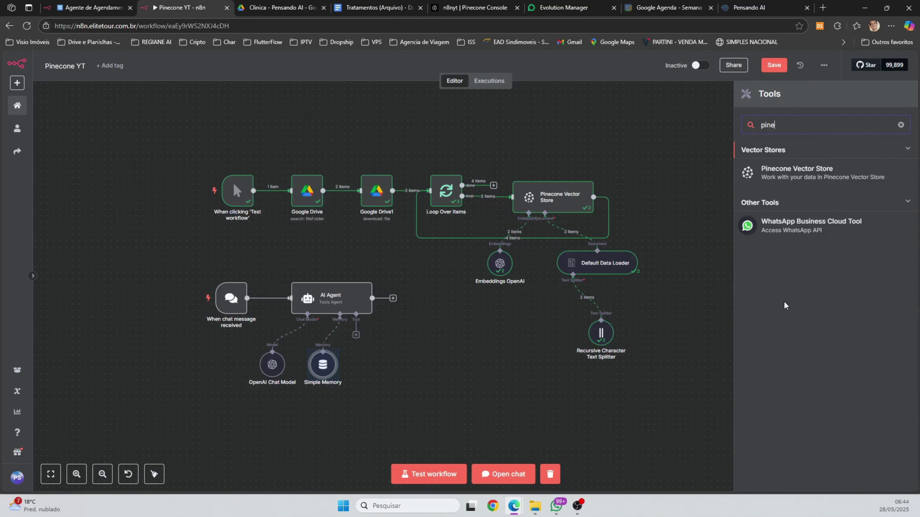
{"action": "left_click", "coordinate": [802, 174]}
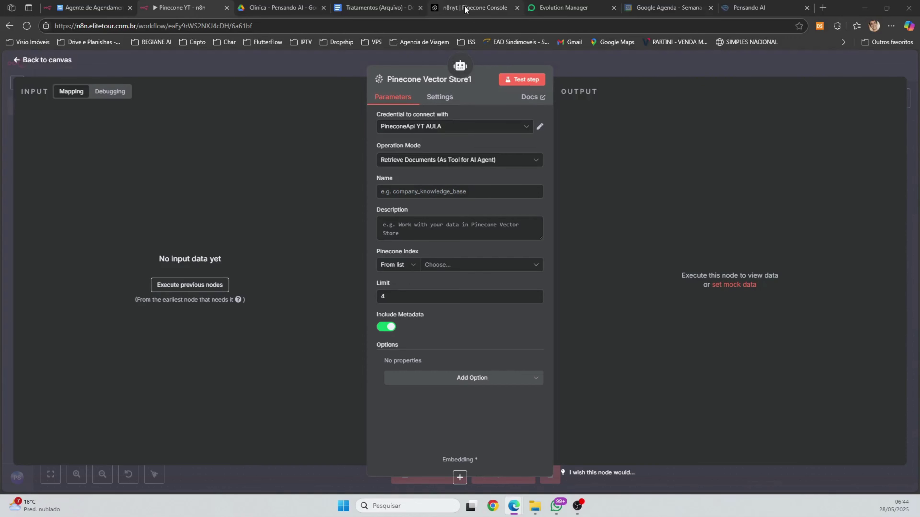
{"action": "left_click", "coordinate": [474, 7]}
{"action": "left_click", "coordinate": [93, 9]}
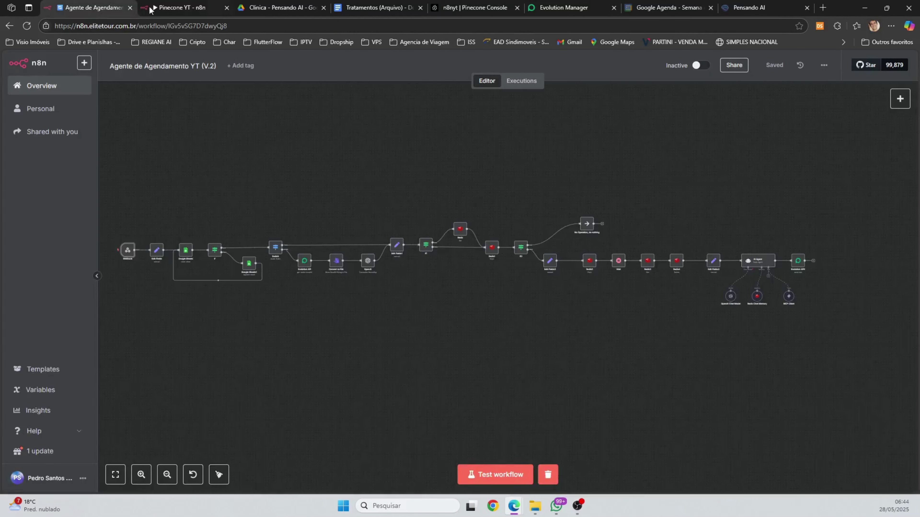
{"action": "left_click", "coordinate": [170, 8]}
Name the Pinecone tool dados_clinica and describe it as "chame essa tool quando for perguntado sobre tratamentos e sobre nós"
{"action": "left_click", "coordinate": [411, 192]}
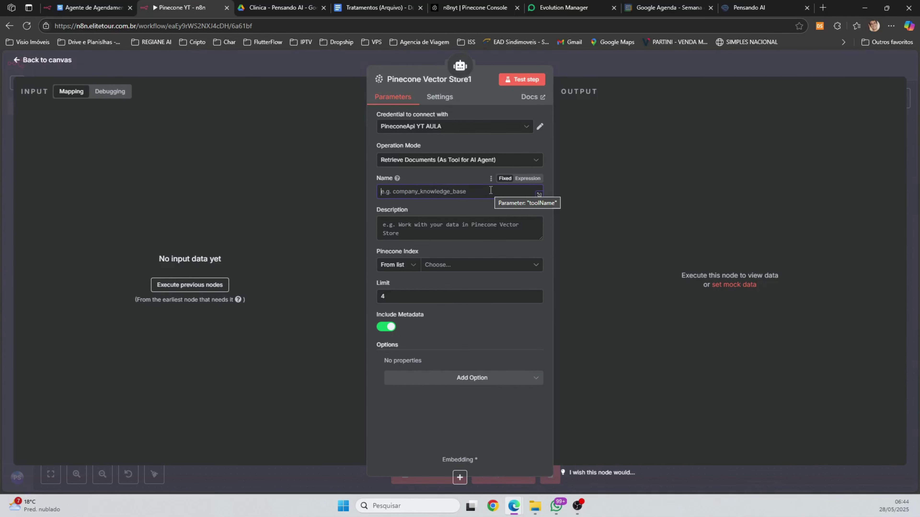
{"action": "type", "text": "dados_clinica"}
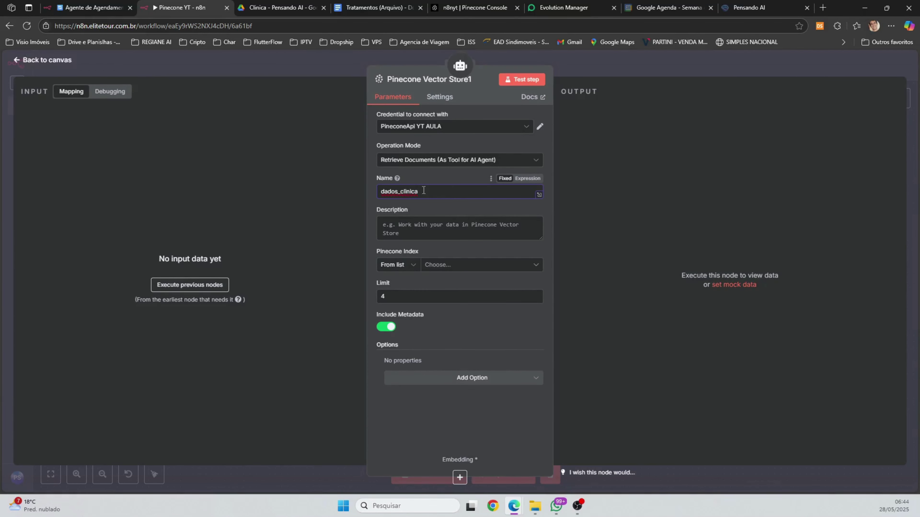
{"action": "left_click", "coordinate": [434, 225]}
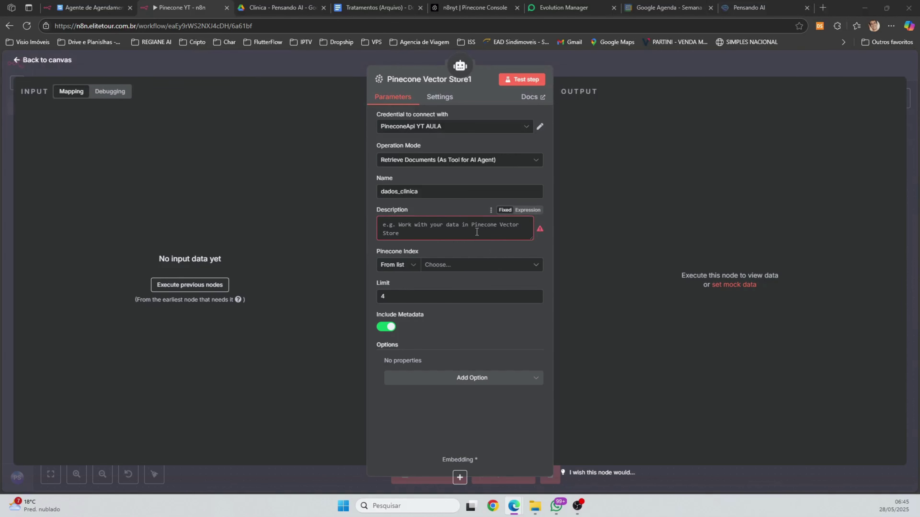
{"action": "left_click", "coordinate": [425, 233]}
{"action": "type", "text": "chame essa tool quando for perguntado sobre tratamentos"}
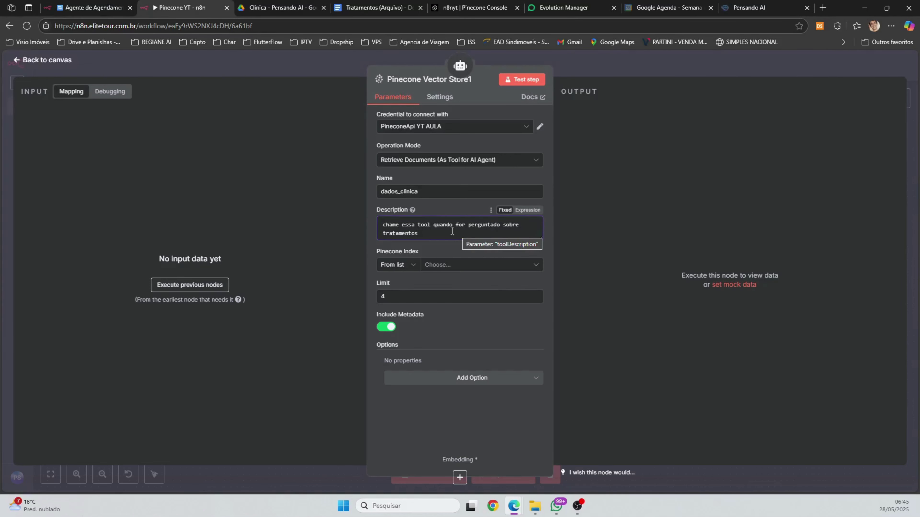
{"action": "type", "text": "e sobre nós"}
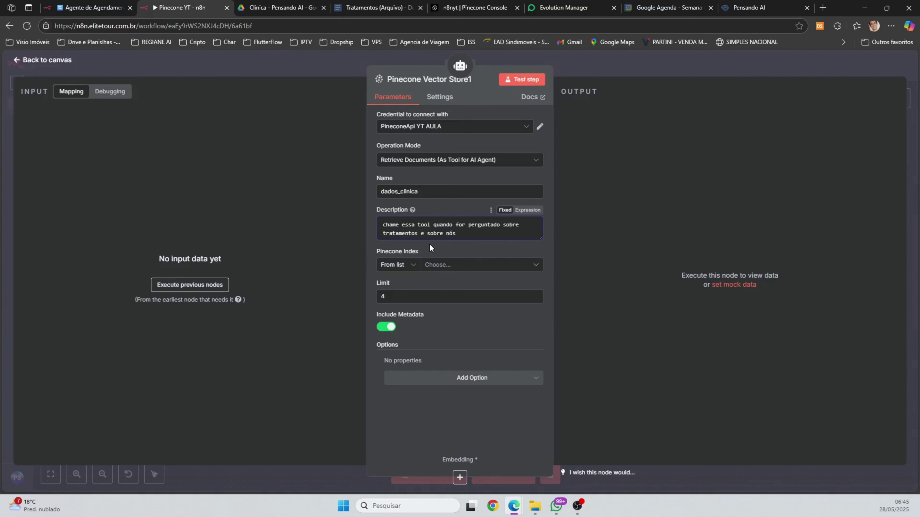
Point the Pinecone tool at the n8nyt index and place its node beside Simple Memory under the AI Agent
{"action": "left_click", "coordinate": [458, 271]}
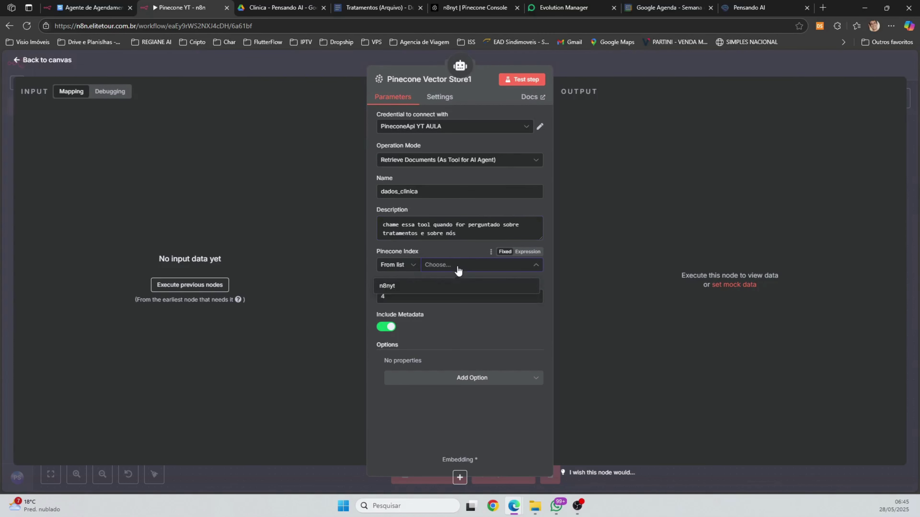
{"action": "left_click", "coordinate": [392, 286]}
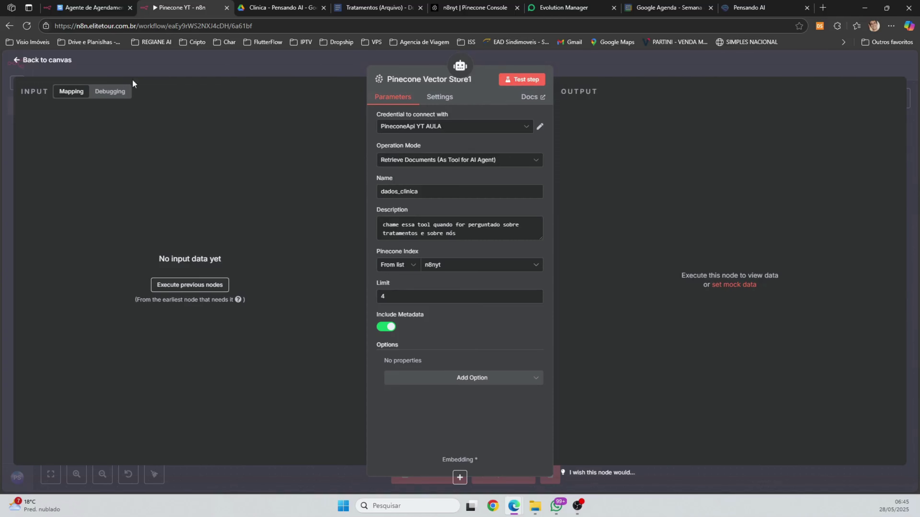
{"action": "left_click", "coordinate": [48, 61]}
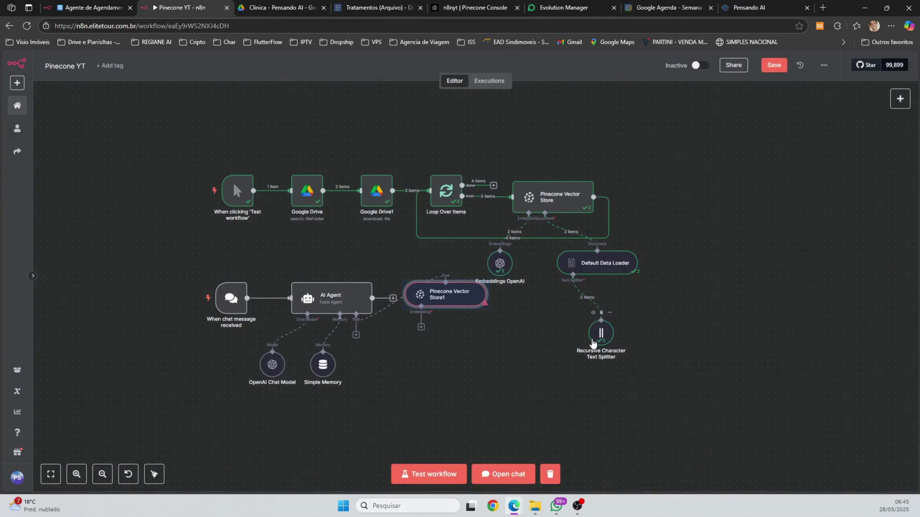
{"action": "left_click_drag", "start_coordinate": [404, 374], "coordinate": [394, 378]}
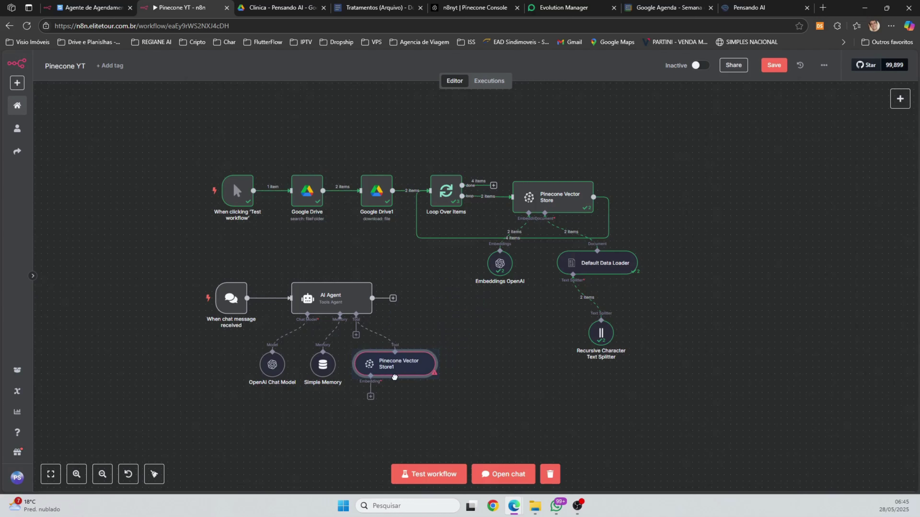
Attach an Embeddings OpenAI node using text-embedding-3-small to the AI Agent's Pinecone tool
{"action": "left_click", "coordinate": [370, 397]}
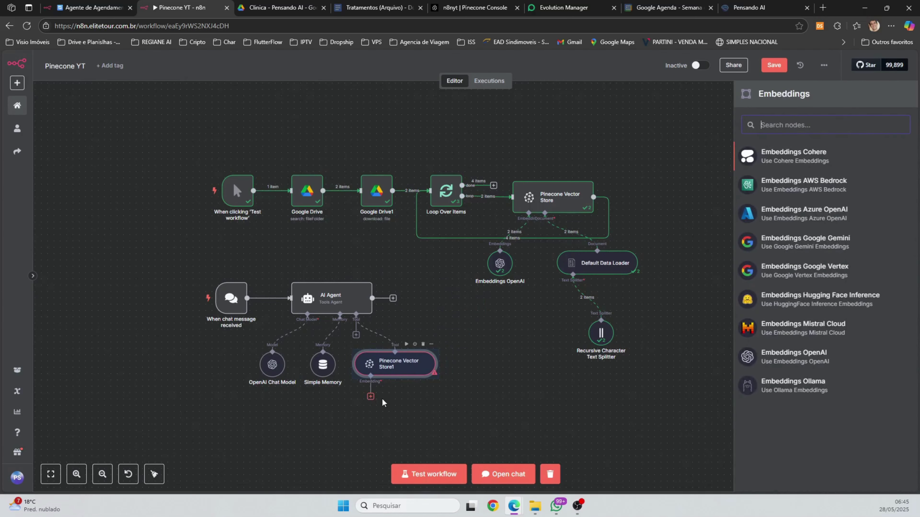
{"action": "left_click", "coordinate": [775, 360]}
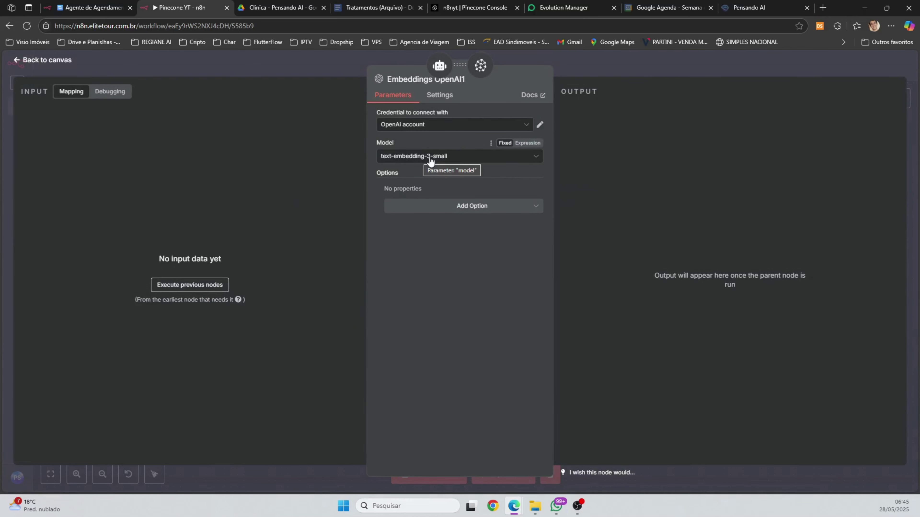
{"action": "left_click", "coordinate": [56, 62]}
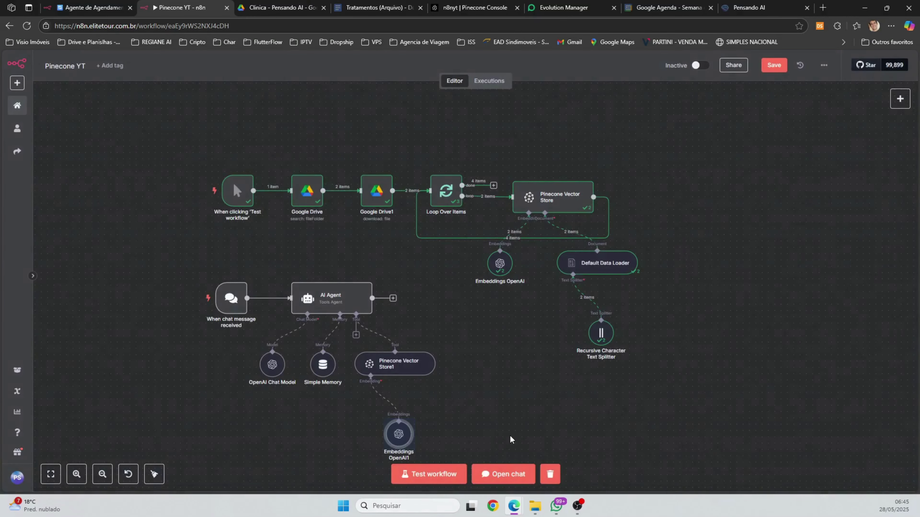
{"action": "scroll", "coordinate": [493, 387], "scroll_direction": "down", "scroll_amount": 2}
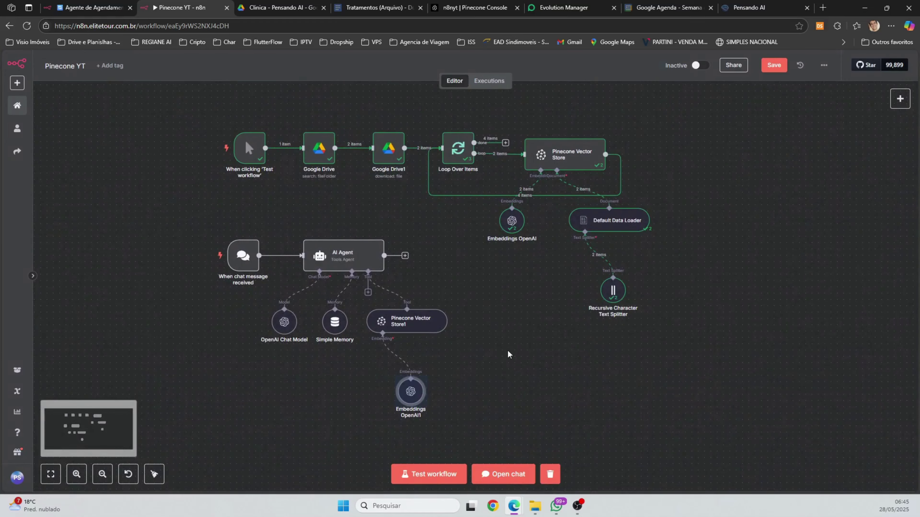
Open the workflow's chat and ask the AI Agent "oi, quais os tratamentos voes fazem?"
{"action": "left_click", "coordinate": [249, 259]}
{"action": "left_click", "coordinate": [216, 258]}
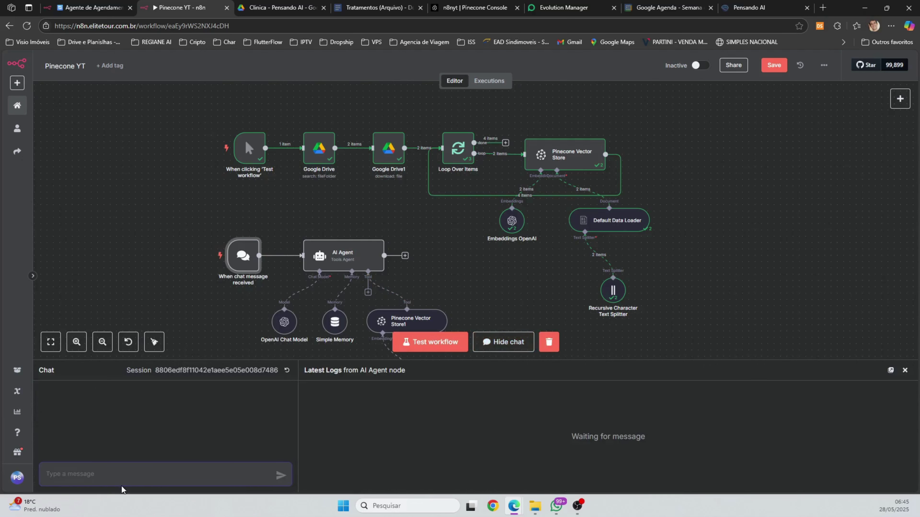
{"action": "type", "text": "oi, quais os tratam"}
{"action": "type", "text": "ntos voes fazem?"}
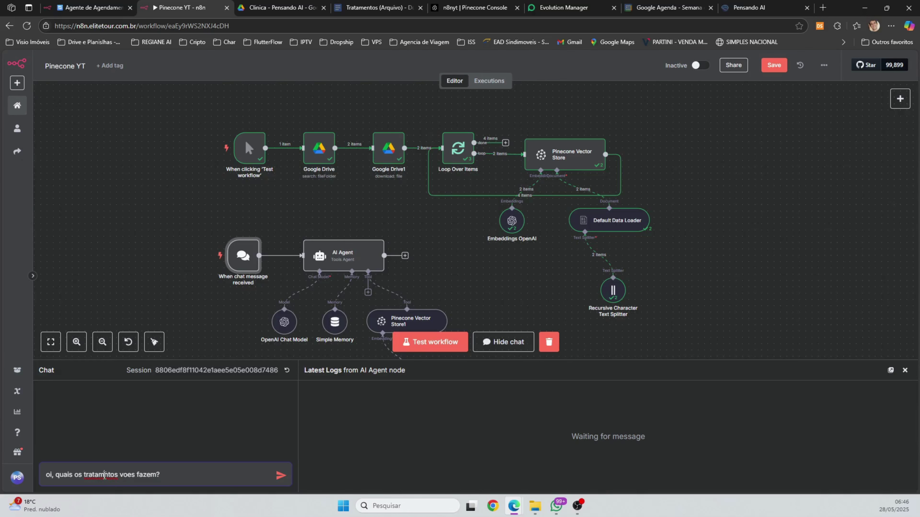
{"action": "type", "text": "e"}
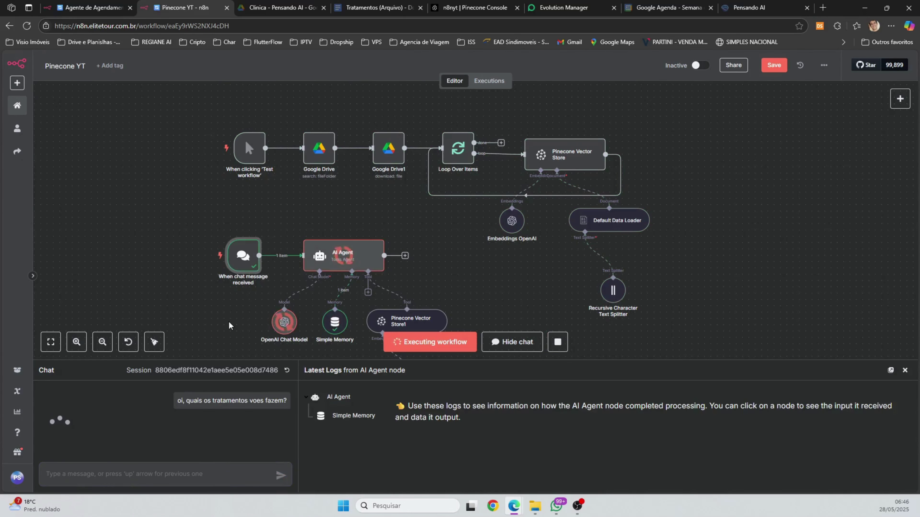
Read the AI Agent's chat answer in an enlarged chat area and compare it with the Tratamentos (Arquivo) document
{"action": "scroll", "coordinate": [462, 208], "scroll_direction": "down", "scroll_amount": 5}
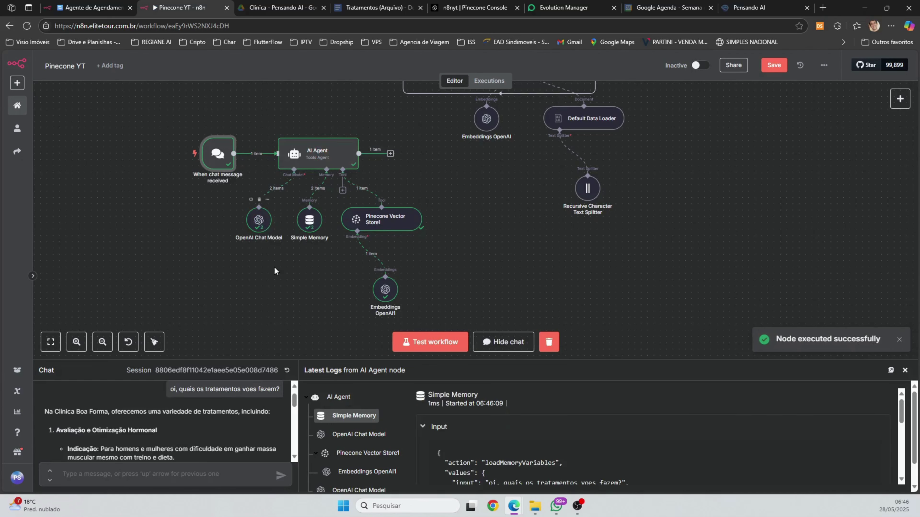
{"action": "left_click_drag", "start_coordinate": [244, 360], "coordinate": [250, 169]}
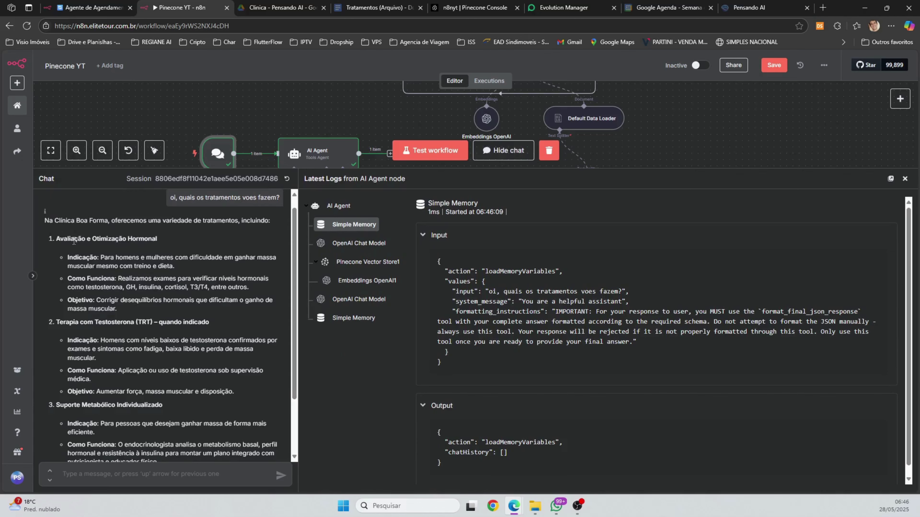
{"action": "scroll", "coordinate": [74, 241], "scroll_direction": "down", "scroll_amount": 2}
{"action": "scroll", "coordinate": [83, 384], "scroll_direction": "up", "scroll_amount": 2}
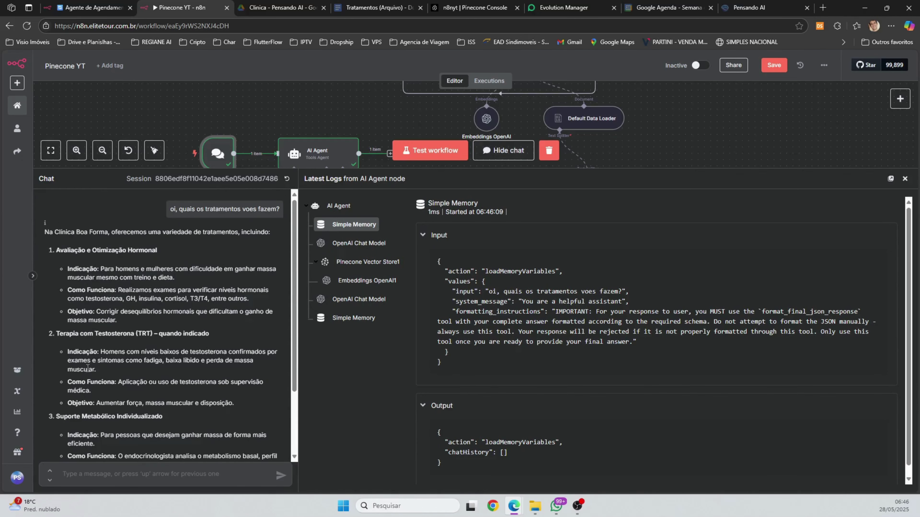
{"action": "scroll", "coordinate": [83, 384], "scroll_direction": "down", "scroll_amount": 2}
{"action": "left_click", "coordinate": [376, 7]}
{"action": "scroll", "coordinate": [339, 222], "scroll_direction": "up", "scroll_amount": 3}
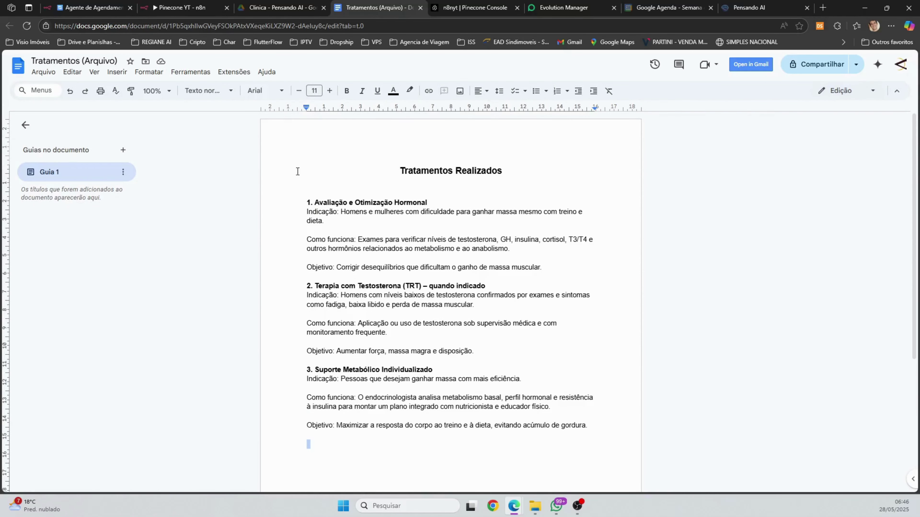
{"action": "left_click", "coordinate": [87, 7]}
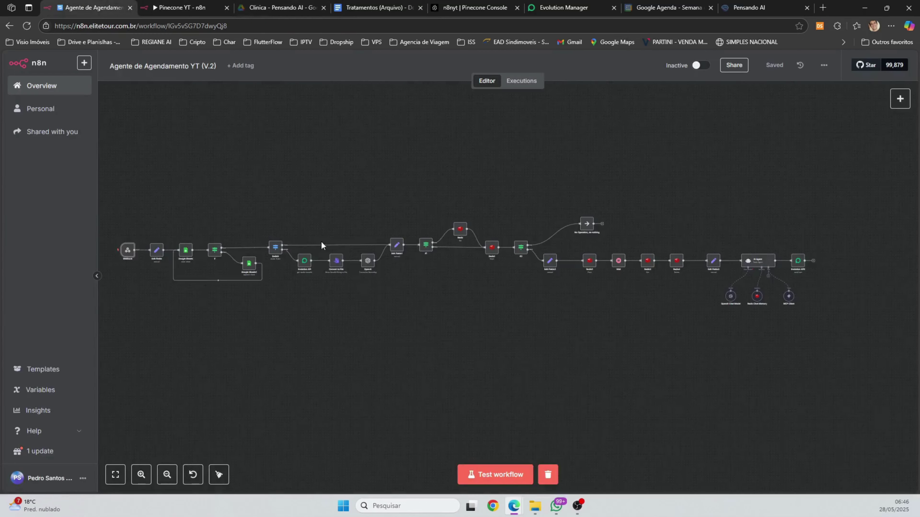
{"action": "left_click", "coordinate": [196, 7]}
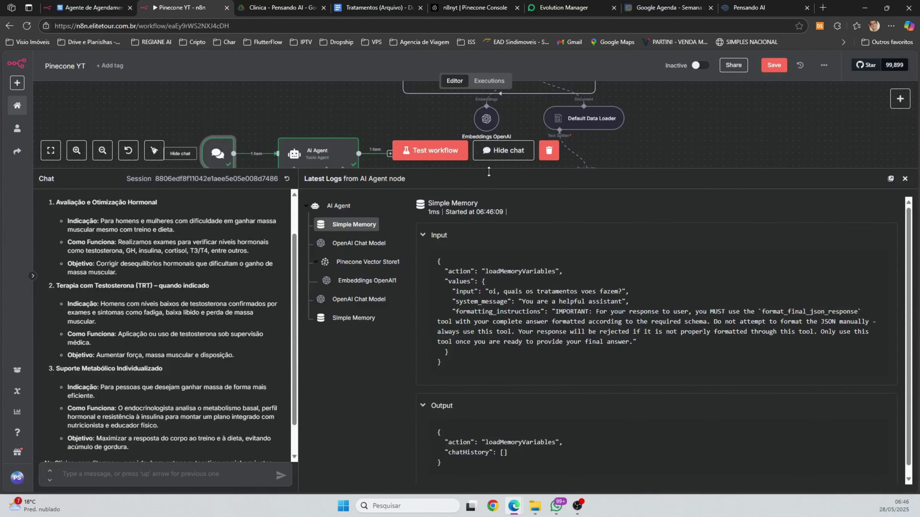
{"action": "left_click_drag", "start_coordinate": [491, 169], "coordinate": [493, 361]}
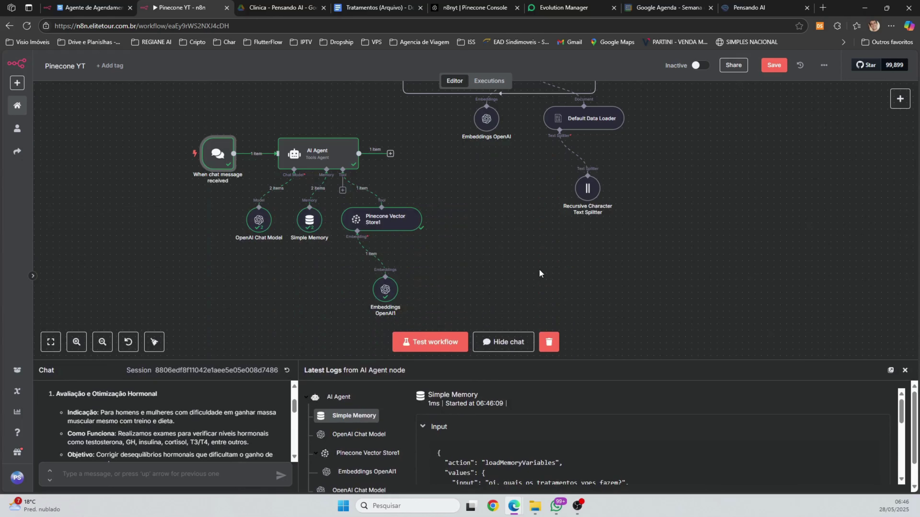
Review the Pinecone YT workflow, the Agente de Agendamento YT (V.2) workflow and the template offered on the Pensando AI site
{"action": "scroll", "coordinate": [529, 243], "scroll_direction": "down", "scroll_amount": 3}
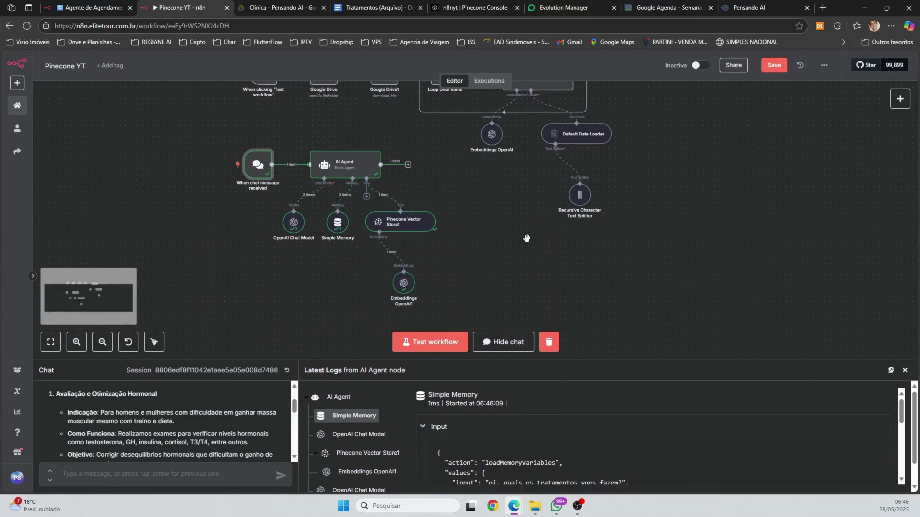
{"action": "scroll", "coordinate": [397, 211], "scroll_direction": "down", "scroll_amount": 1}
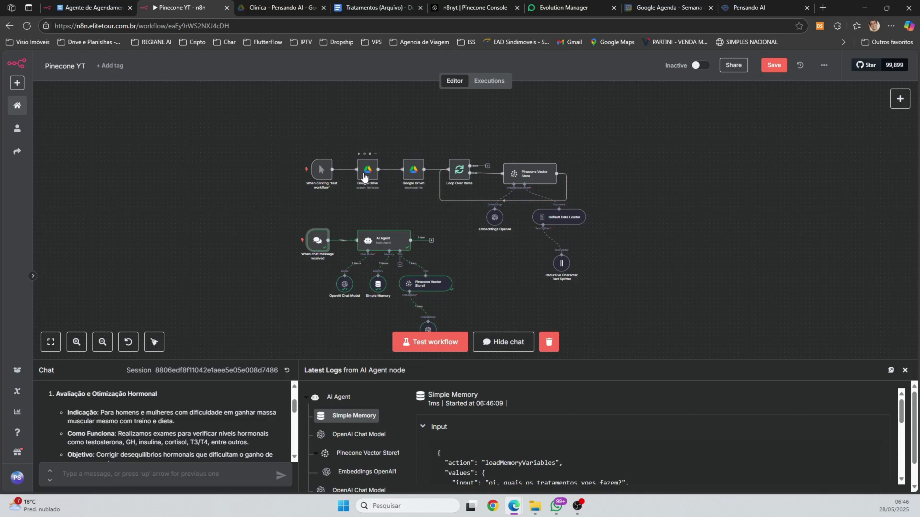
{"action": "mouse_move", "coordinate": [350, 177]}
{"action": "left_click", "coordinate": [91, 9]}
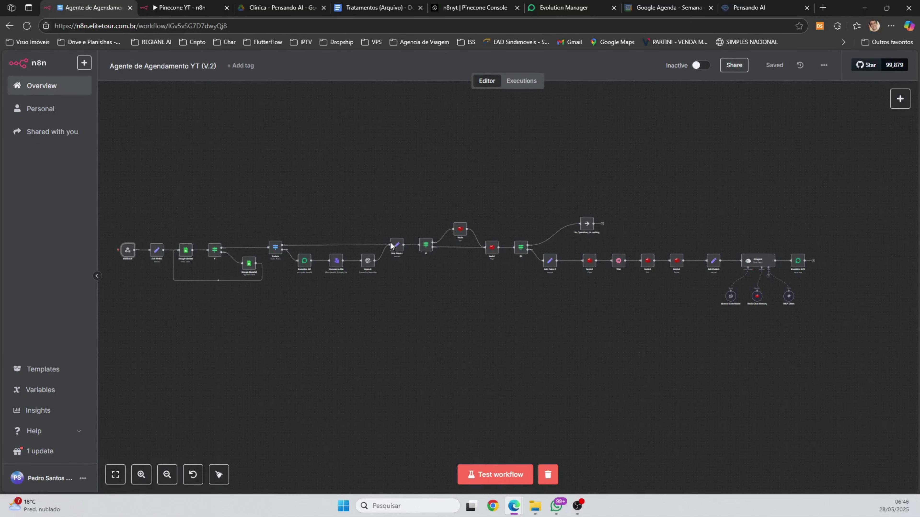
{"action": "mouse_move", "coordinate": [125, 253]}
{"action": "left_click", "coordinate": [749, 7]}
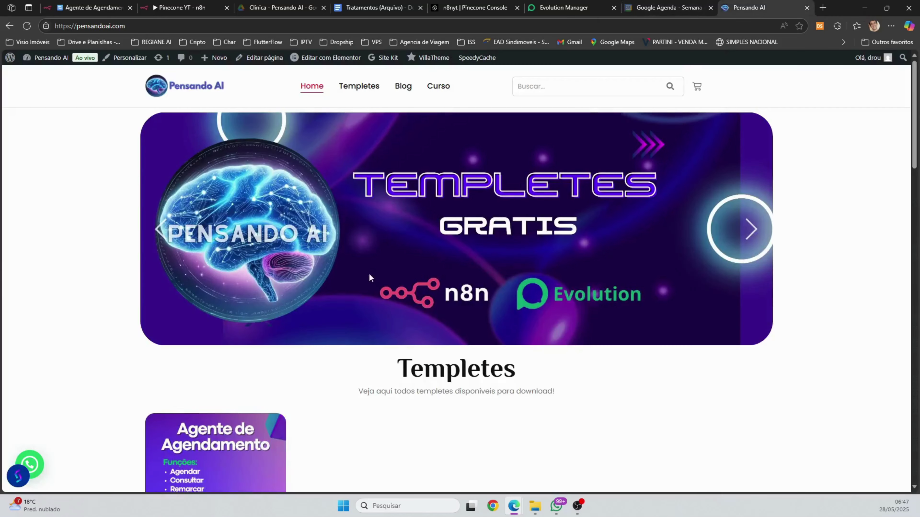
{"action": "scroll", "coordinate": [375, 267], "scroll_direction": "down", "scroll_amount": 5}
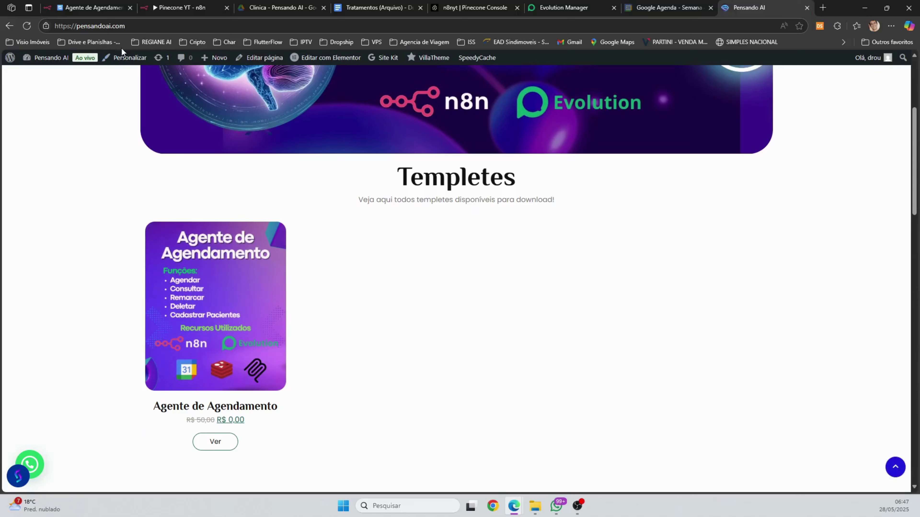
{"action": "left_click", "coordinate": [90, 7]}
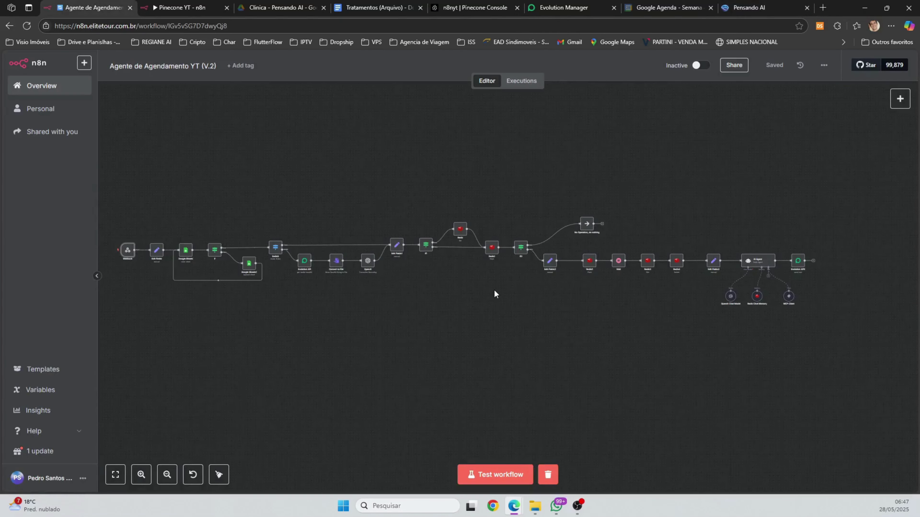
{"action": "scroll", "coordinate": [496, 293], "scroll_direction": "down", "scroll_amount": 1}
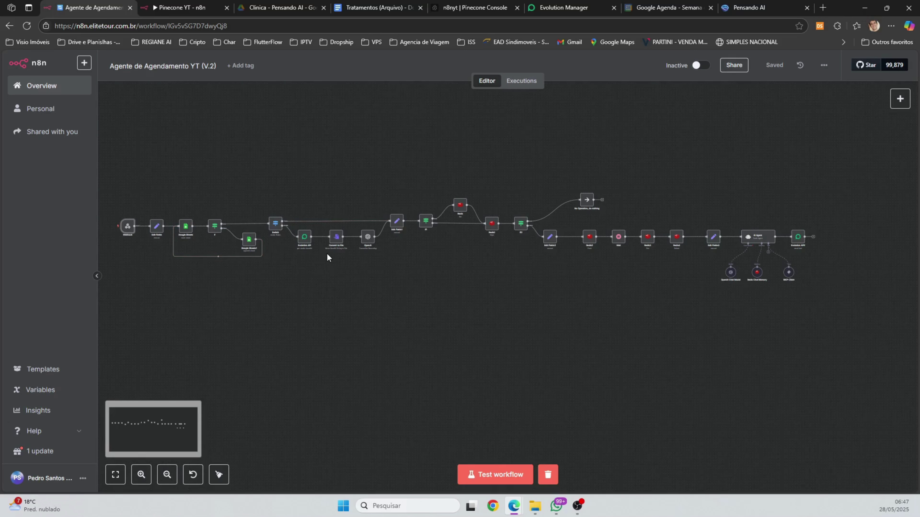
Copy the scheduling workflow's webhook test URL ending in webhook-test/clinica into Evolution Manager's webhook URL and save it
{"action": "double_click", "coordinate": [126, 229]}
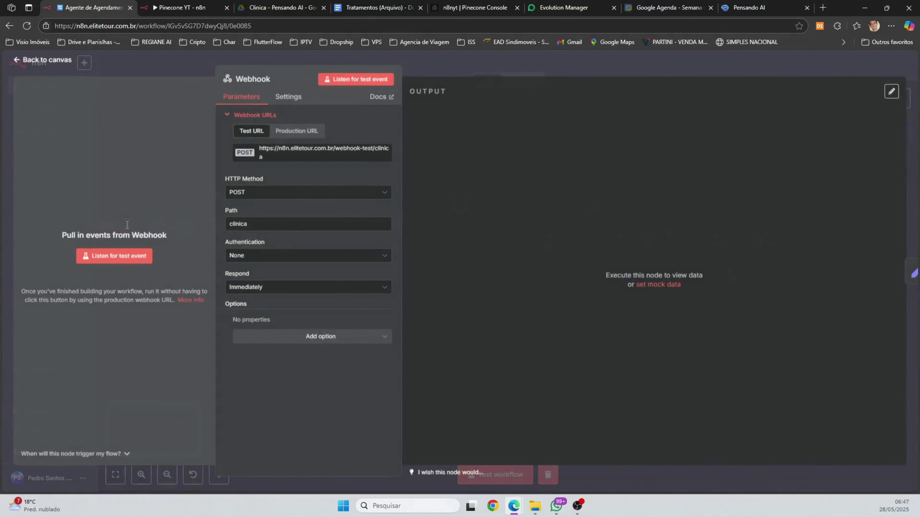
{"action": "left_click", "coordinate": [283, 157]}
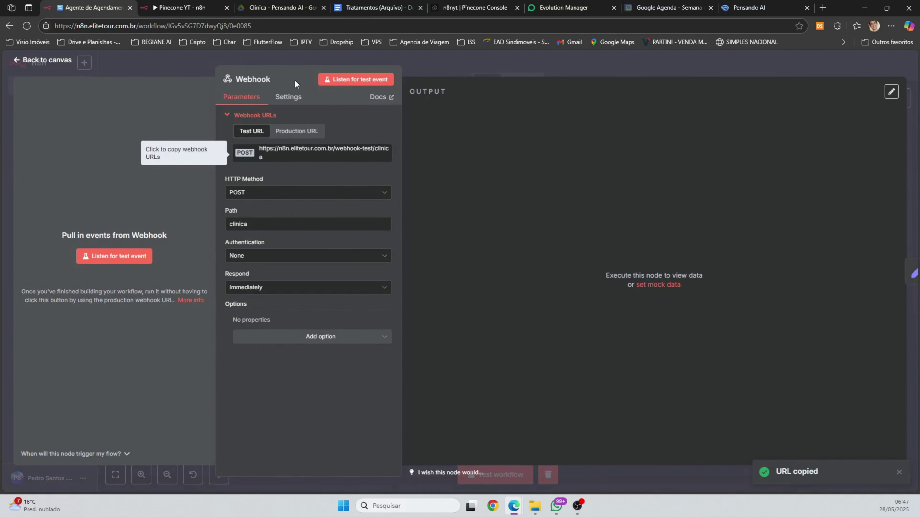
{"action": "left_click", "coordinate": [560, 7]}
{"action": "left_click", "coordinate": [279, 183]}
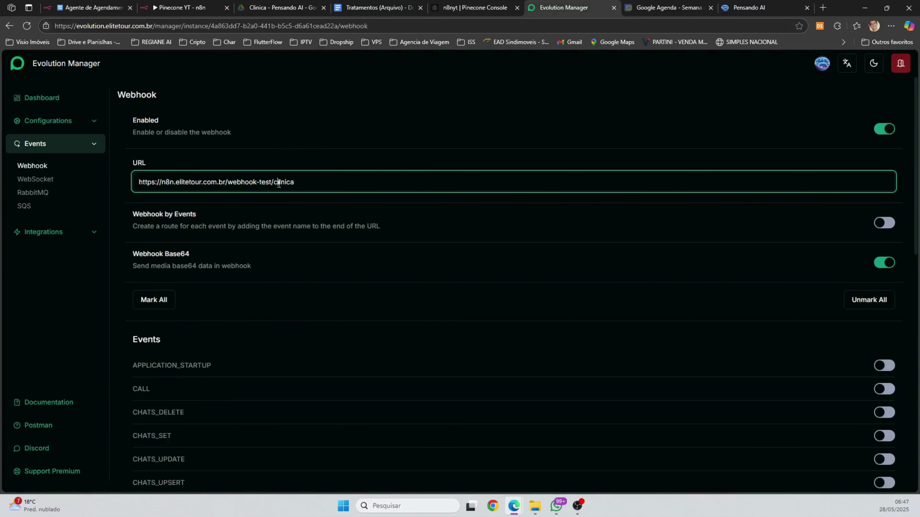
{"action": "key", "text": "ctrl+a"}
{"action": "key", "text": "ctrl+v"}
{"action": "scroll", "coordinate": [714, 360], "scroll_direction": "down", "scroll_amount": 1}
{"action": "scroll", "coordinate": [797, 399], "scroll_direction": "down", "scroll_amount": 10}
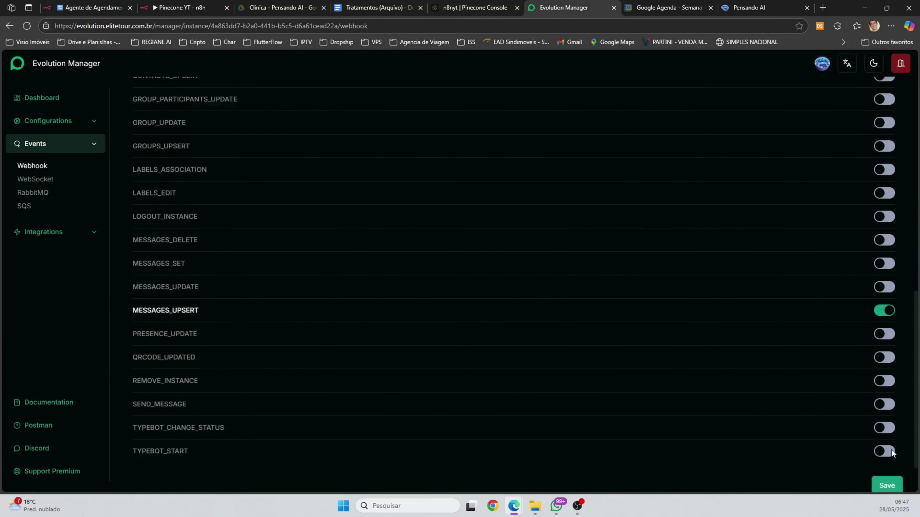
{"action": "left_click", "coordinate": [887, 431]}
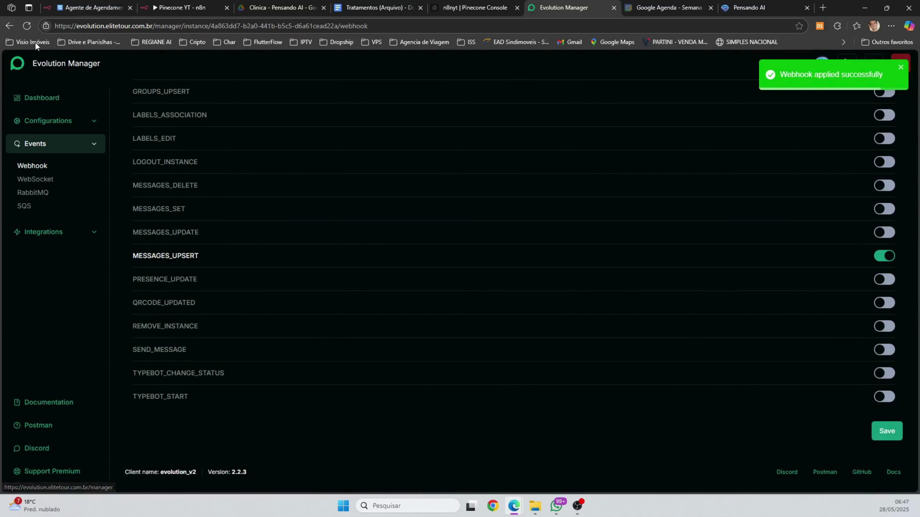
Start a test run of the Agente de Agendamento workflow and trigger it by sending "oi" to Pensando AI in WhatsApp
{"action": "left_click", "coordinate": [101, 5]}
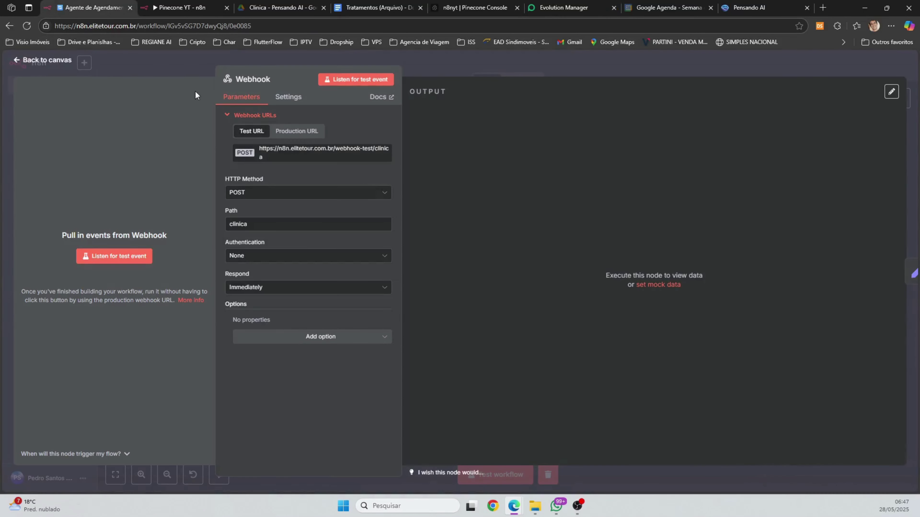
{"action": "left_click", "coordinate": [50, 55]}
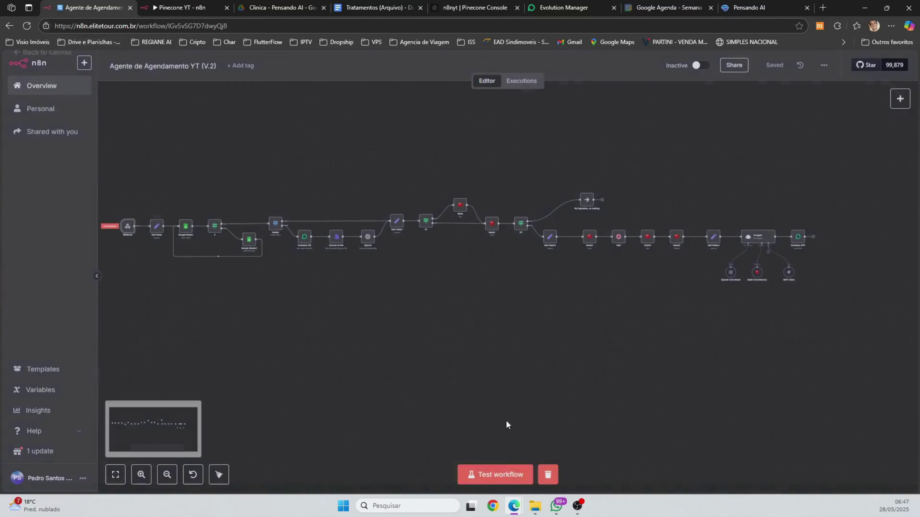
{"action": "left_click", "coordinate": [485, 476]}
{"action": "left_click", "coordinate": [556, 506]}
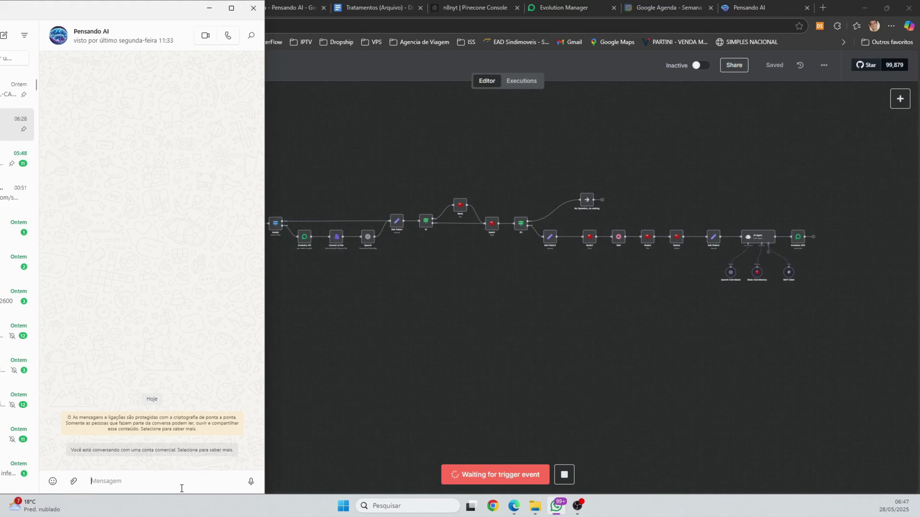
{"action": "type", "text": "oi"}
{"action": "key", "text": "Return"}
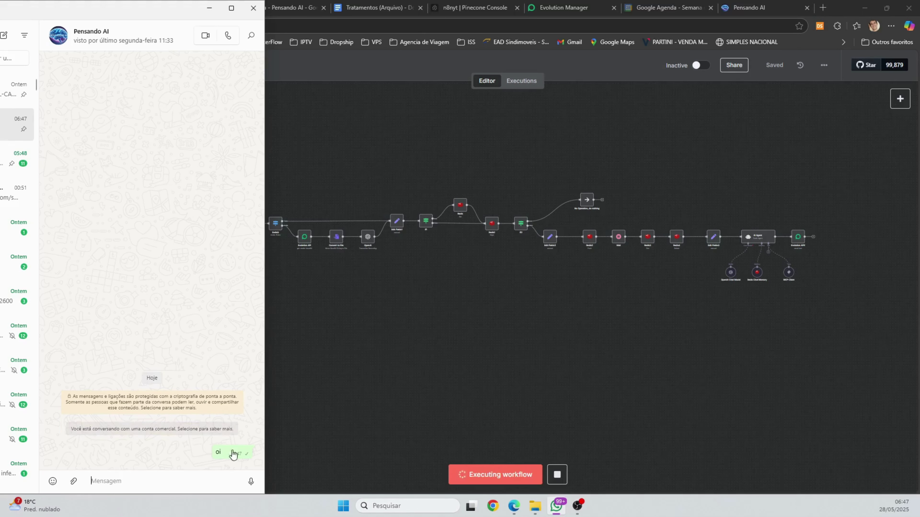
{"action": "left_click", "coordinate": [428, 382]}
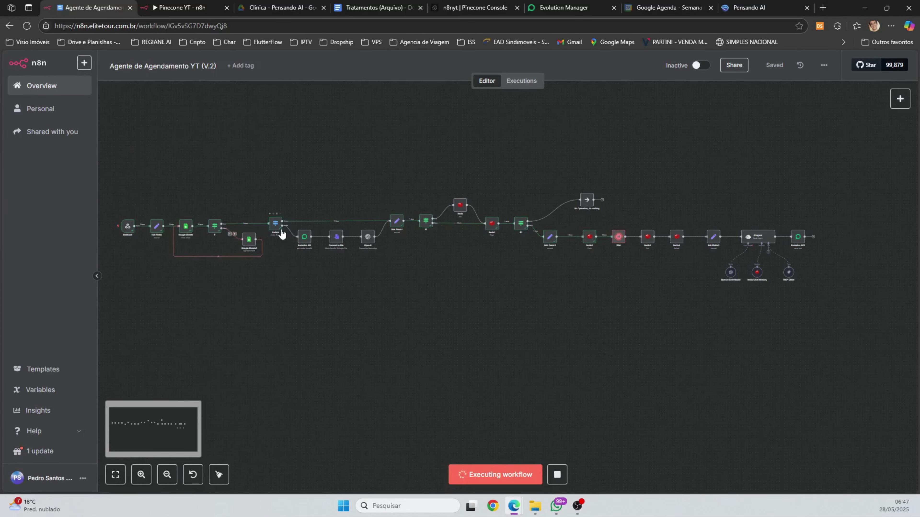
Check WhatsApp for the agent's reply and inspect the Wait node's time interval settings in the scheduling workflow
{"action": "left_click", "coordinate": [557, 513]}
{"action": "left_click", "coordinate": [557, 337]}
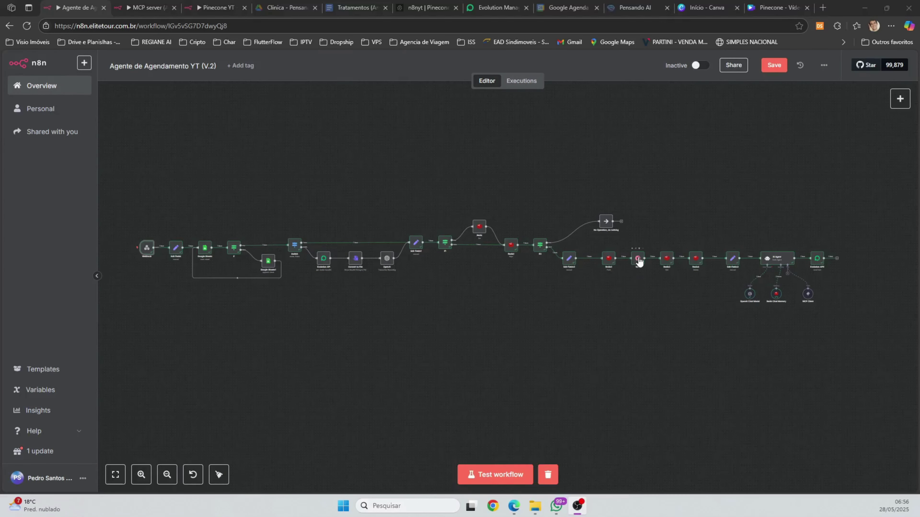
{"action": "double_click", "coordinate": [638, 259]}
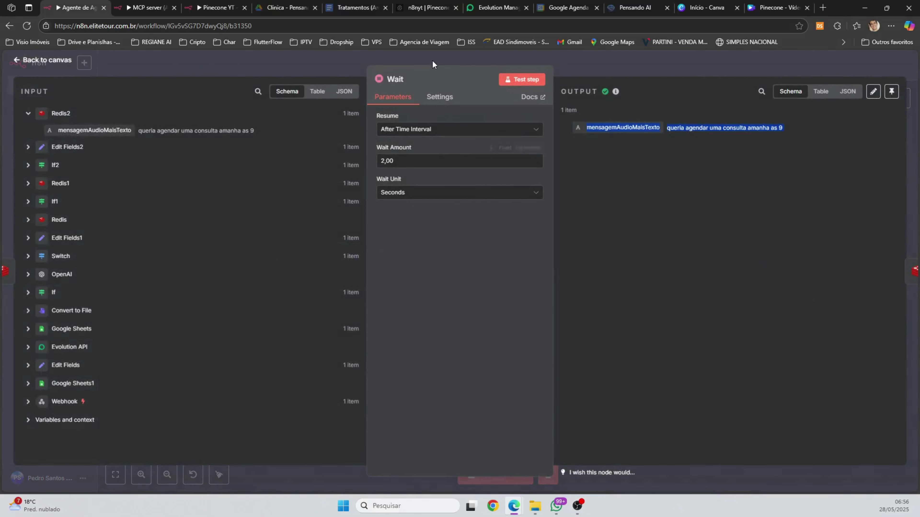
{"action": "left_click", "coordinate": [54, 58]}
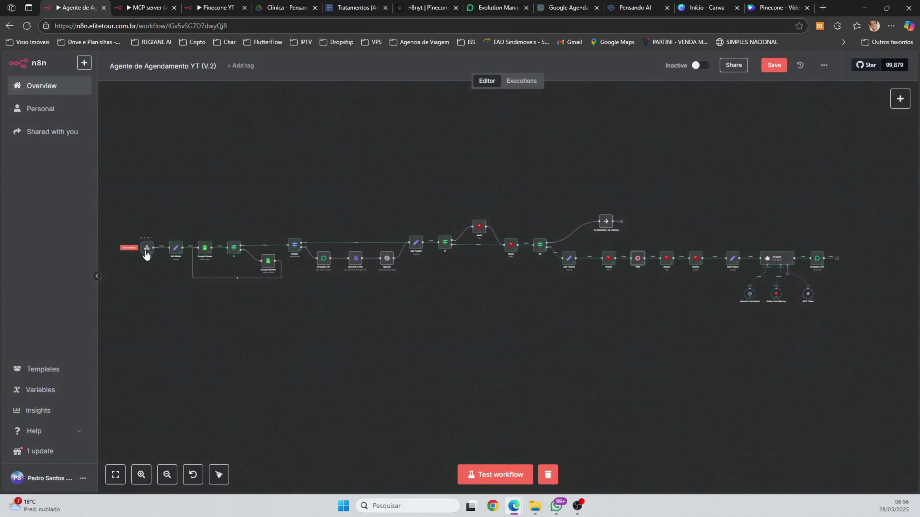
Rerun the scheduling workflow test by sending "ola" to Pensando AI in WhatsApp, and read the agent's reply
{"action": "left_click", "coordinate": [493, 483]}
{"action": "left_click", "coordinate": [556, 506]}
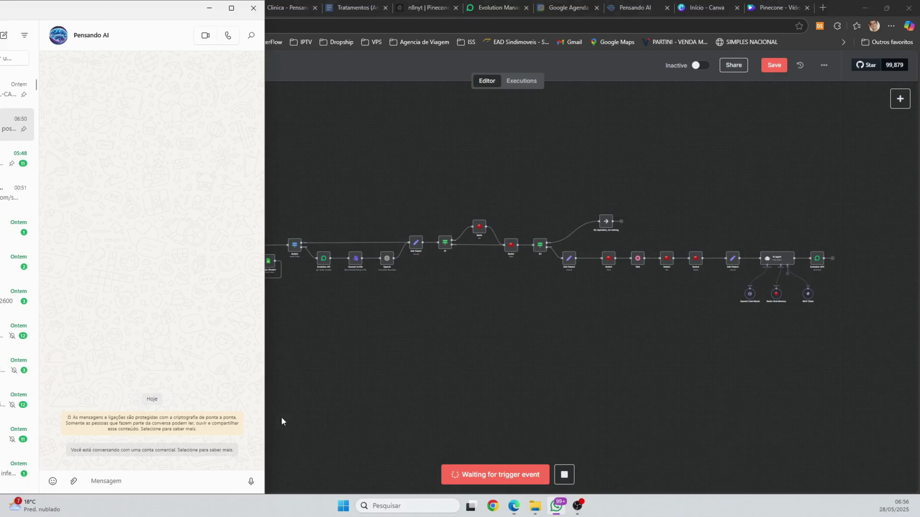
{"action": "left_click", "coordinate": [154, 482]}
{"action": "type", "text": "ol"}
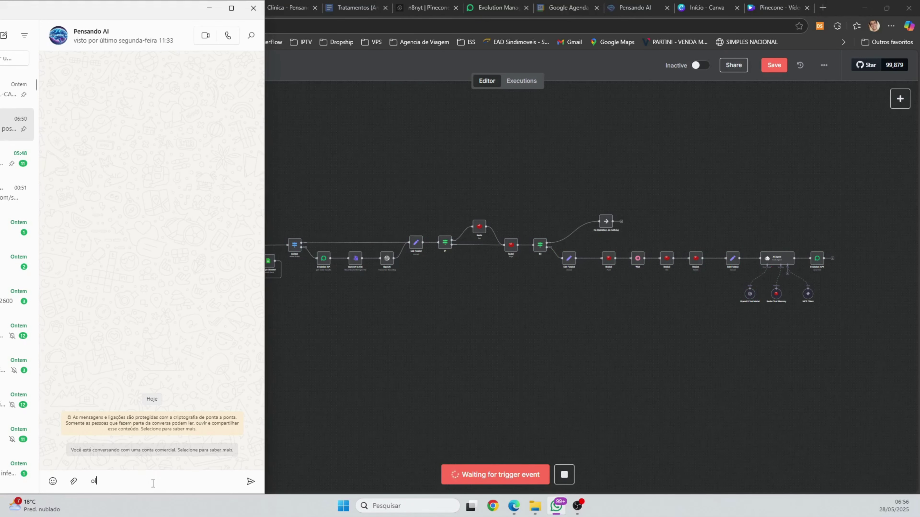
{"action": "type", "text": "a"}
{"action": "key", "text": "Return"}
{"action": "left_click", "coordinate": [345, 357]}
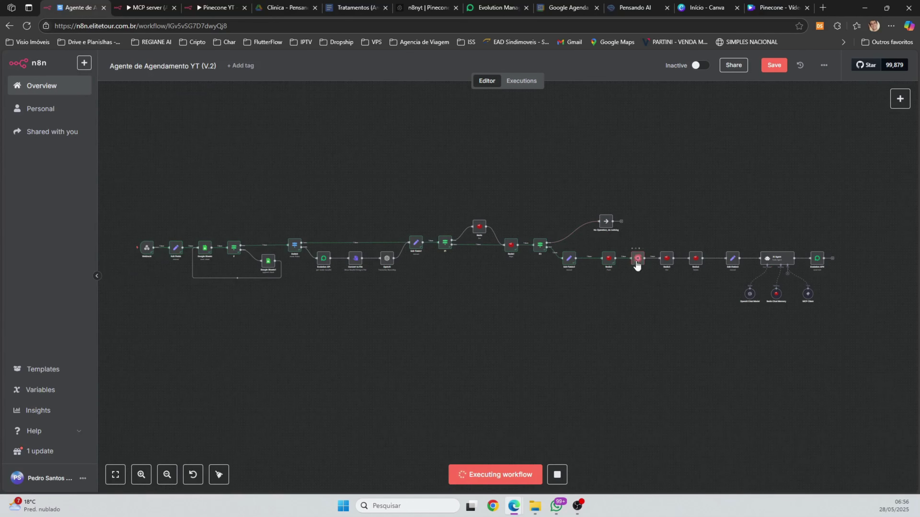
{"action": "left_click", "coordinate": [557, 505]}
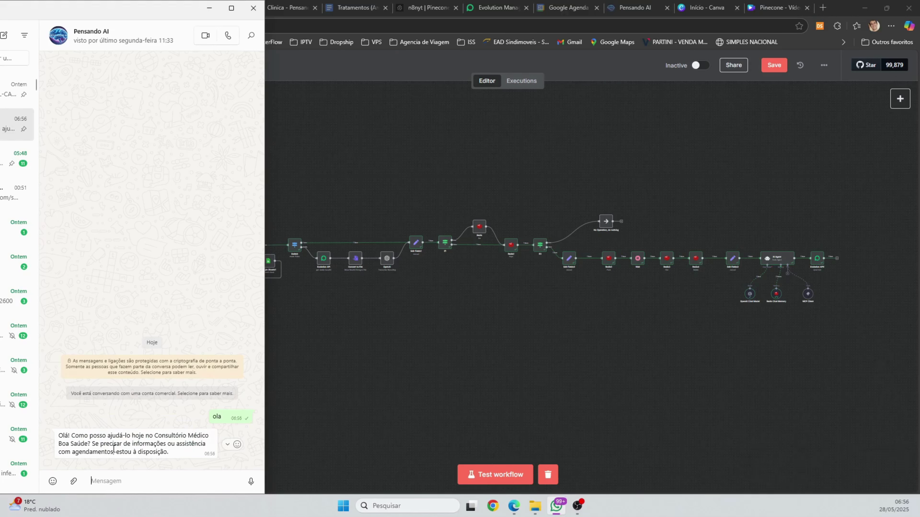
{"action": "left_click", "coordinate": [334, 299]}
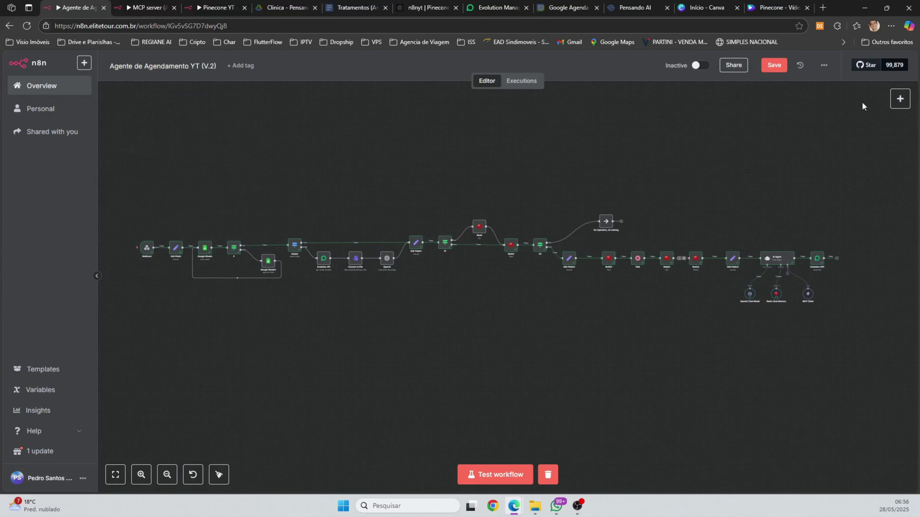
Add a Manual Trigger node to the scheduling workflow and place it on its own below the Webhook node
{"action": "left_click", "coordinate": [900, 103]}
{"action": "type", "text": "manu"}
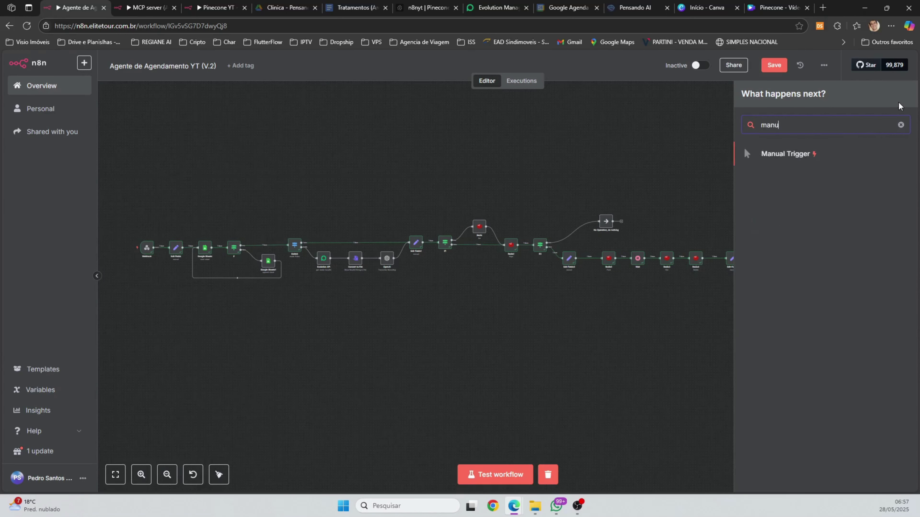
{"action": "left_click", "coordinate": [778, 156]}
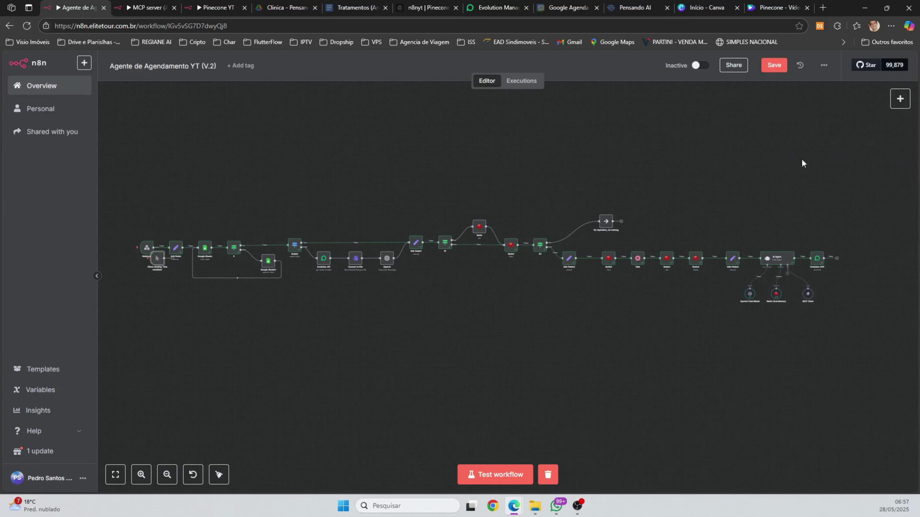
{"action": "left_click_drag", "start_coordinate": [148, 278], "coordinate": [138, 315]}
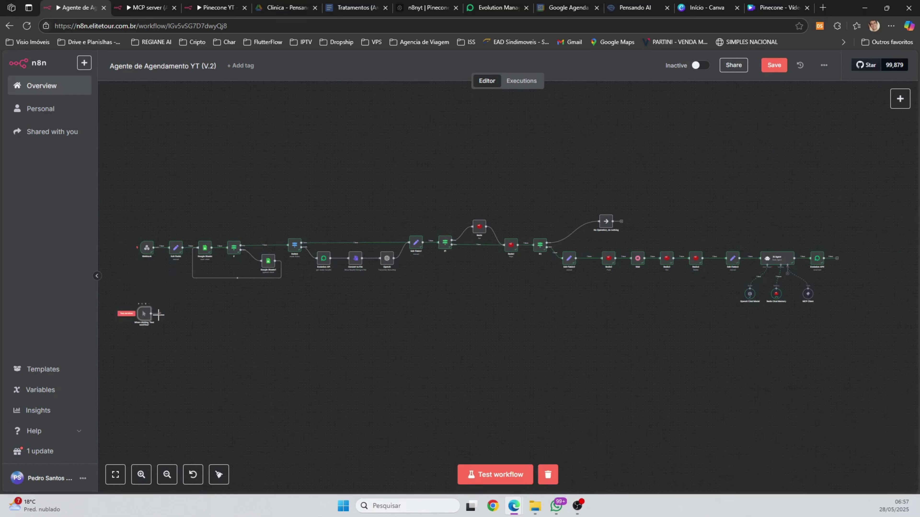
Connect a Google Drive node with the Search files and folders action to the manual trigger
{"action": "left_click", "coordinate": [158, 314]}
{"action": "type", "text": "drive"}
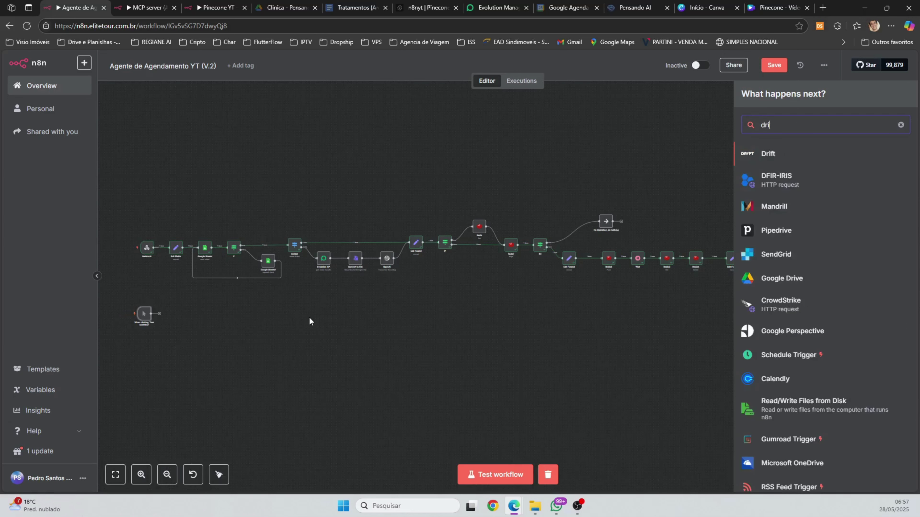
{"action": "left_click", "coordinate": [781, 177]}
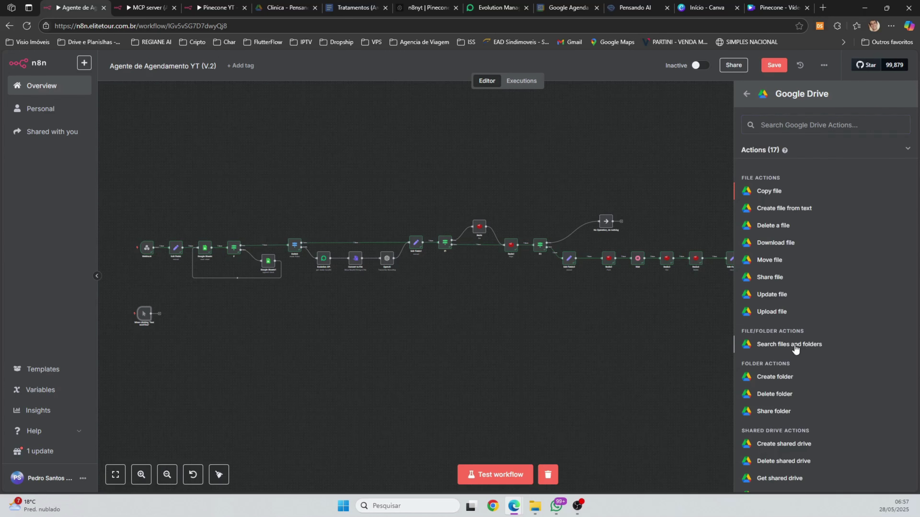
{"action": "left_click", "coordinate": [794, 344]}
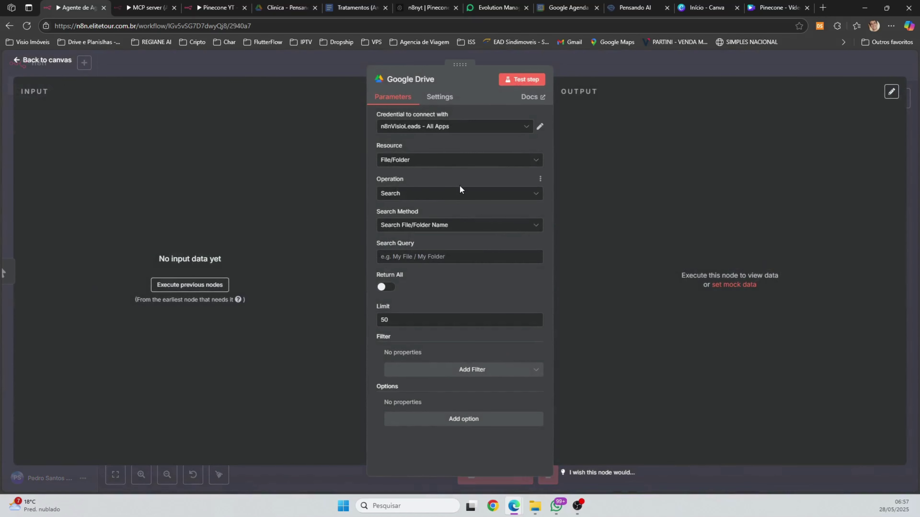
Set the Google Drive search to return all results and filter it by the folder Clinica - Pensando AI
{"action": "left_click", "coordinate": [386, 287]}
{"action": "left_click", "coordinate": [453, 342]}
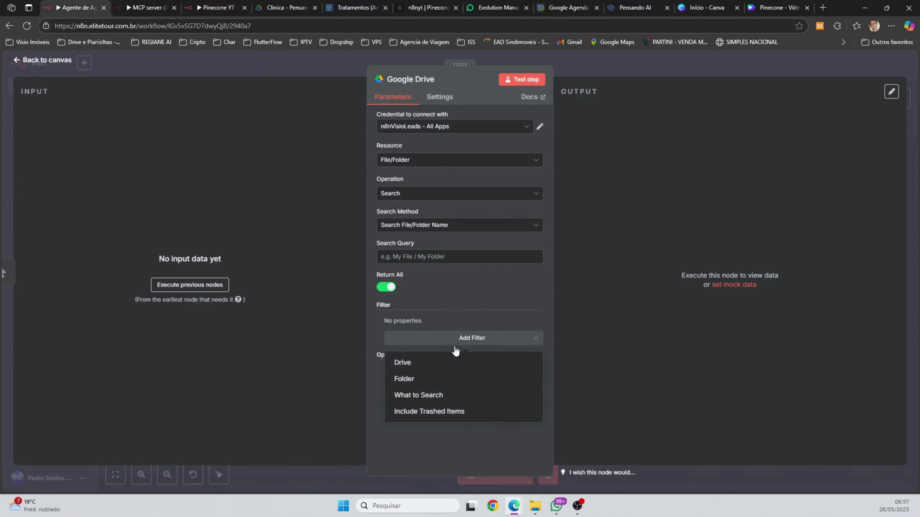
{"action": "left_click", "coordinate": [421, 379]}
{"action": "left_click", "coordinate": [476, 337]}
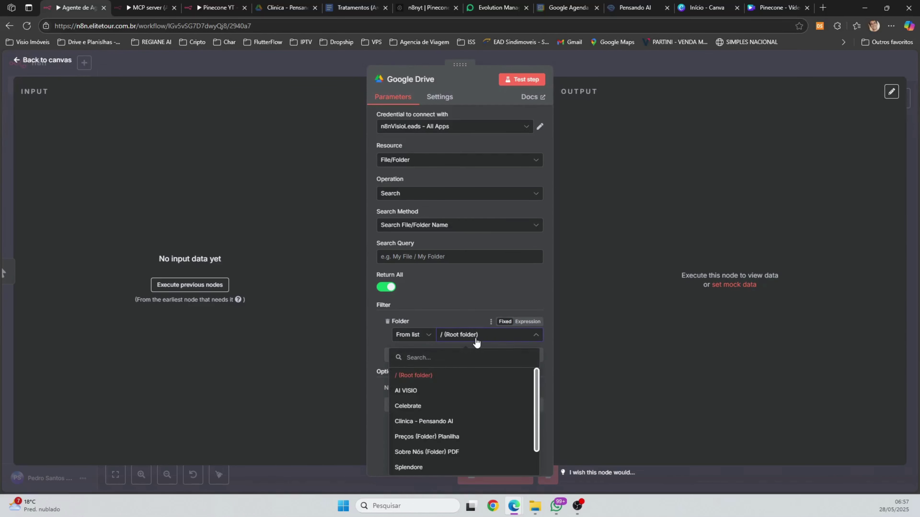
{"action": "left_click", "coordinate": [437, 422]}
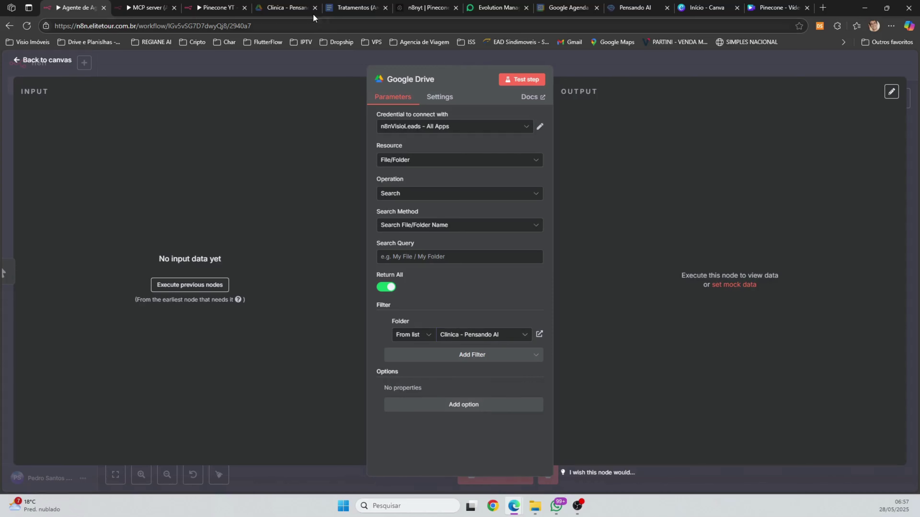
Check the clinic folder's files in Google Drive, test the search node in n8n and view its output as a table
{"action": "left_click", "coordinate": [289, 5]}
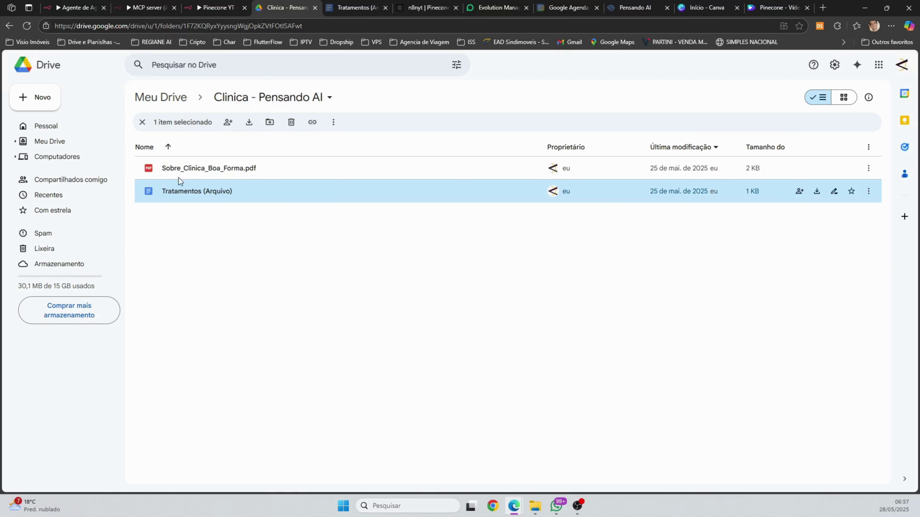
{"action": "left_click", "coordinate": [75, 7]}
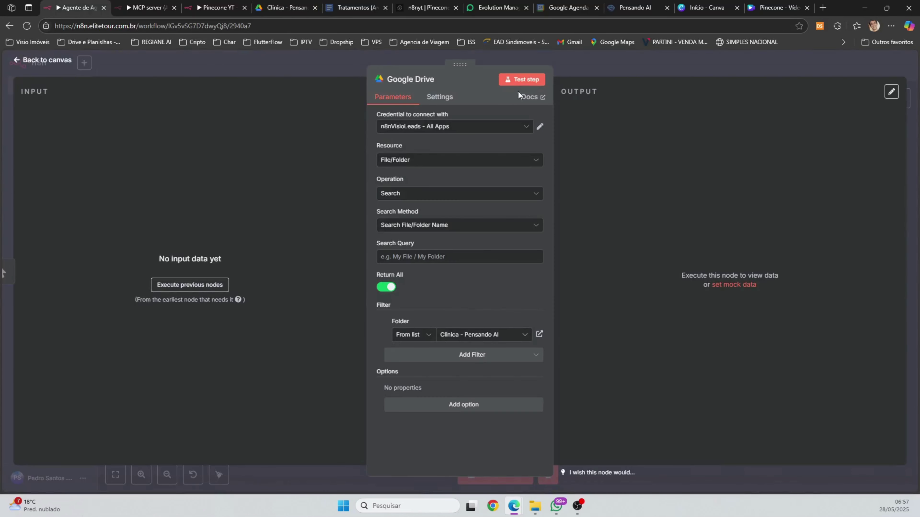
{"action": "left_click", "coordinate": [523, 79]}
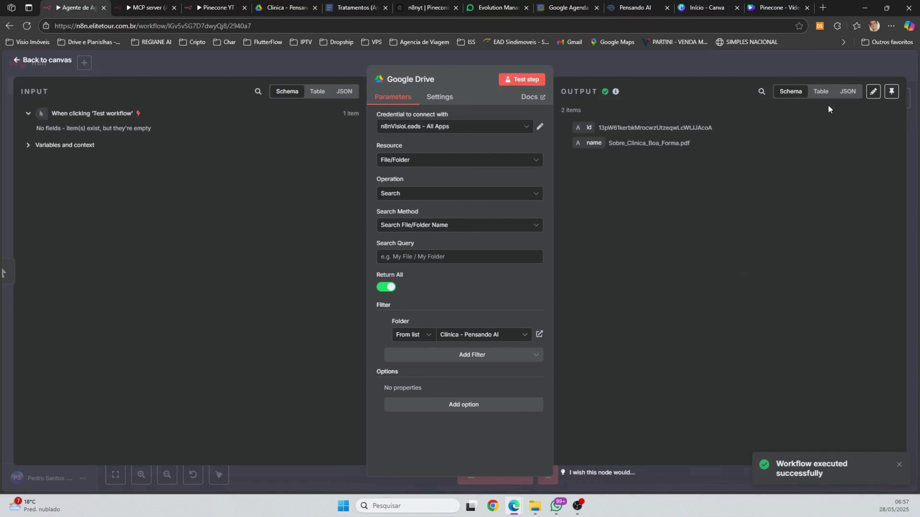
{"action": "left_click", "coordinate": [821, 95]}
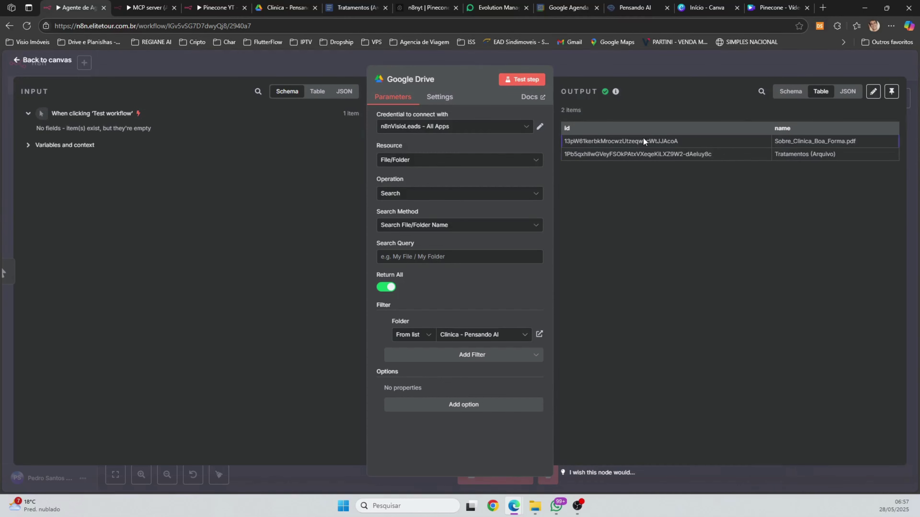
{"action": "left_click", "coordinate": [47, 60]}
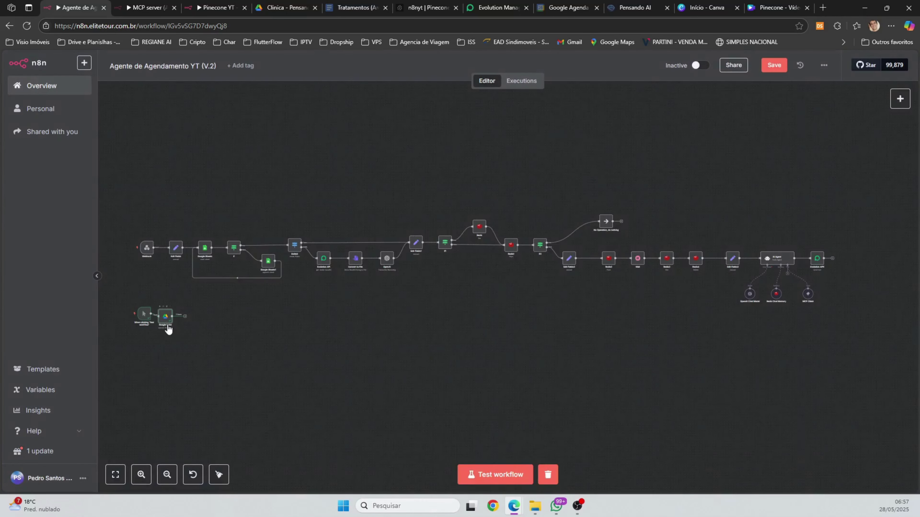
Align the Google Drive search node horizontally with the manual trigger on the canvas
{"action": "left_click_drag", "start_coordinate": [163, 317], "coordinate": [171, 312]}
{"action": "scroll", "coordinate": [170, 313], "scroll_direction": "up", "scroll_amount": 7}
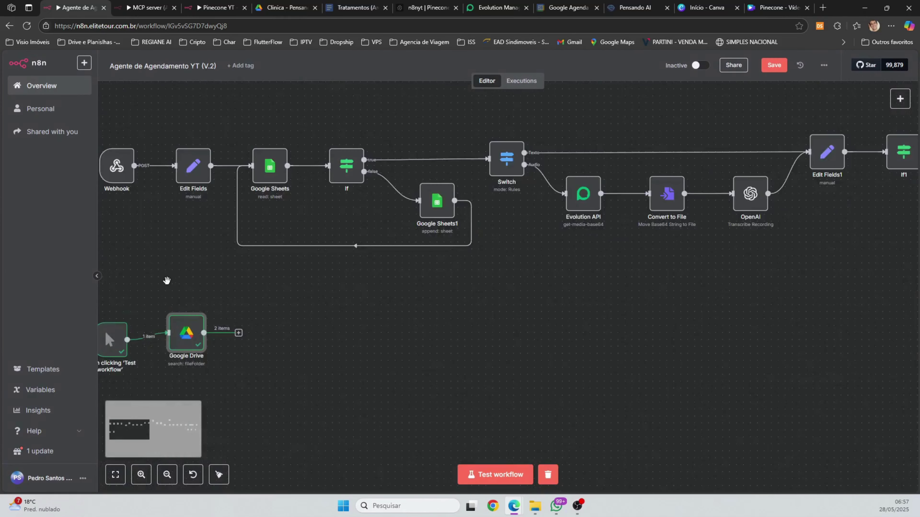
{"action": "left_click_drag", "start_coordinate": [352, 350], "coordinate": [500, 309]}
{"action": "scroll", "coordinate": [452, 322], "scroll_direction": "down", "scroll_amount": 1}
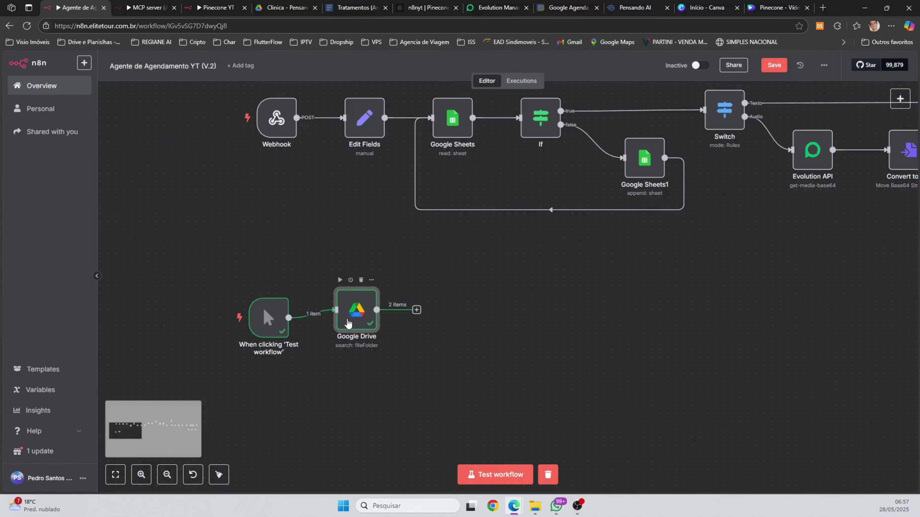
{"action": "left_click_drag", "start_coordinate": [349, 325], "coordinate": [355, 330]}
Add a second Google Drive node with the Download file action after the search node
{"action": "left_click", "coordinate": [424, 317]}
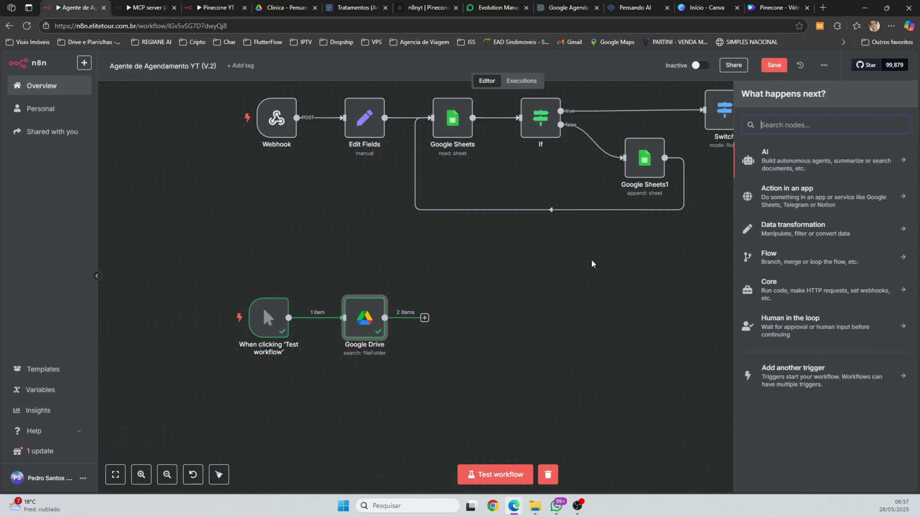
{"action": "type", "text": "drive"}
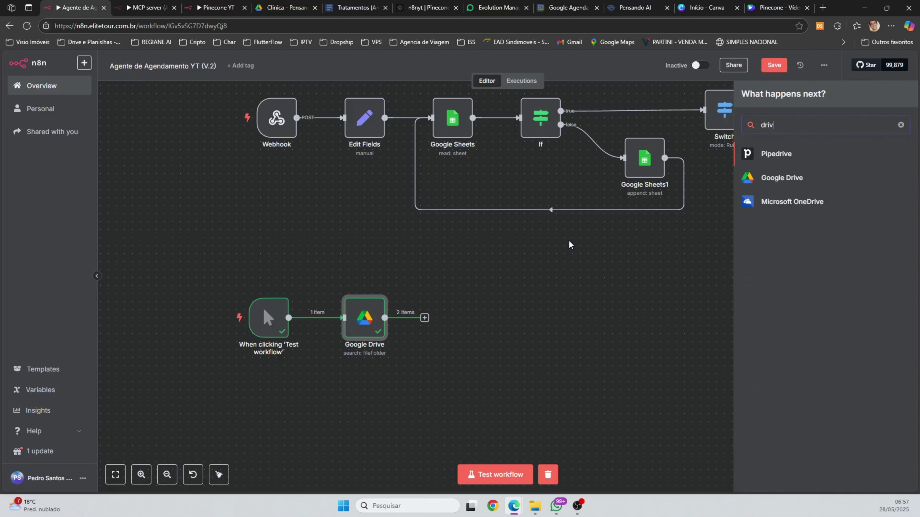
{"action": "left_click", "coordinate": [764, 180]}
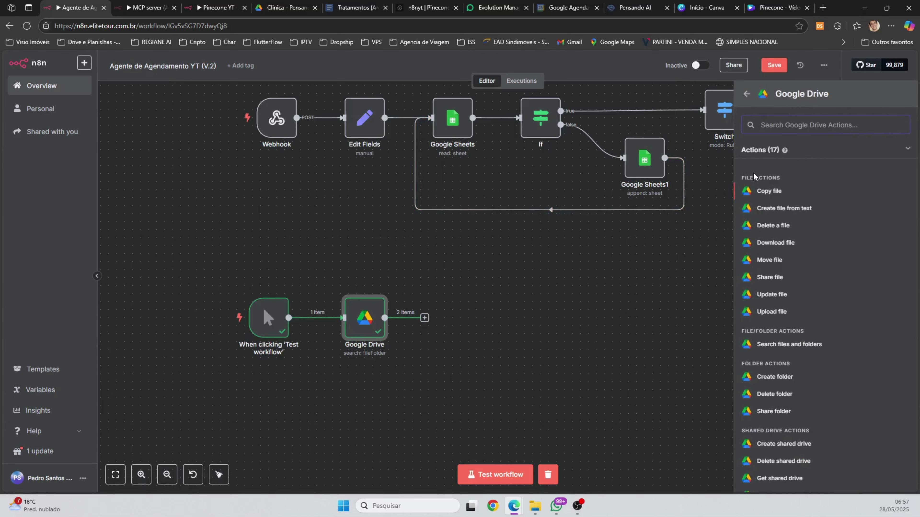
{"action": "left_click", "coordinate": [772, 243]}
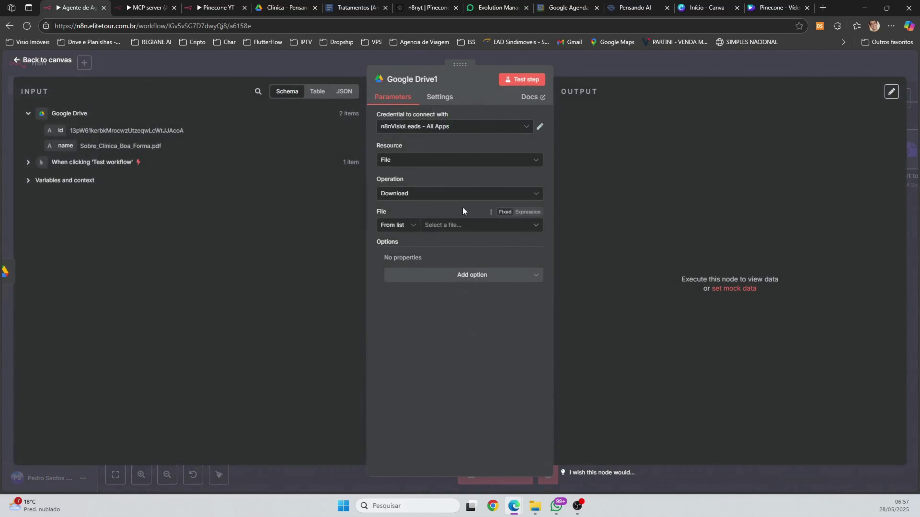
Select the file to download by ID, using the search node's id as the expression {{ $json.id }}
{"action": "left_click", "coordinate": [442, 227]}
{"action": "left_click", "coordinate": [401, 226]}
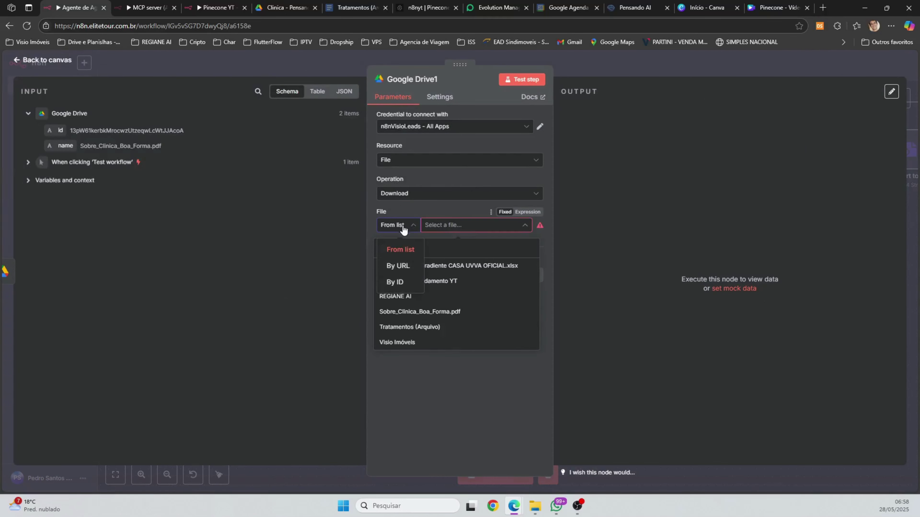
{"action": "left_click", "coordinate": [402, 286]}
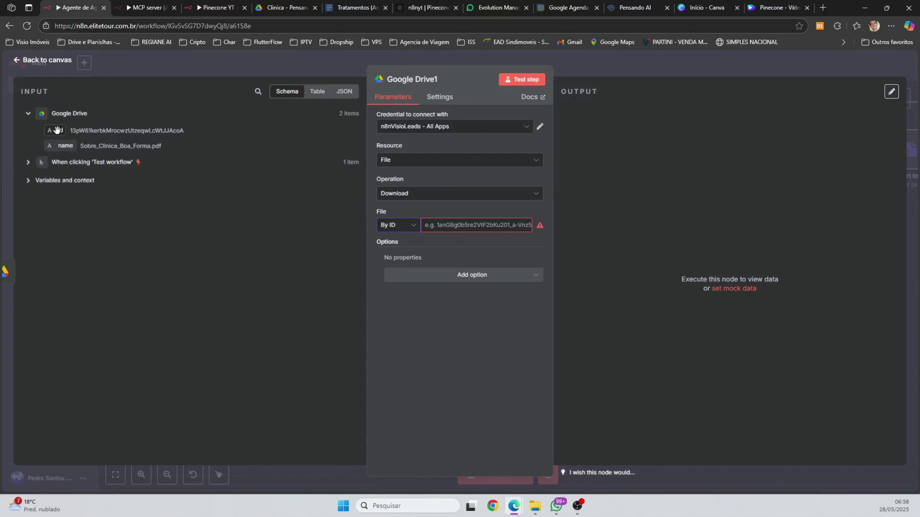
{"action": "left_click_drag", "start_coordinate": [59, 130], "coordinate": [461, 227]}
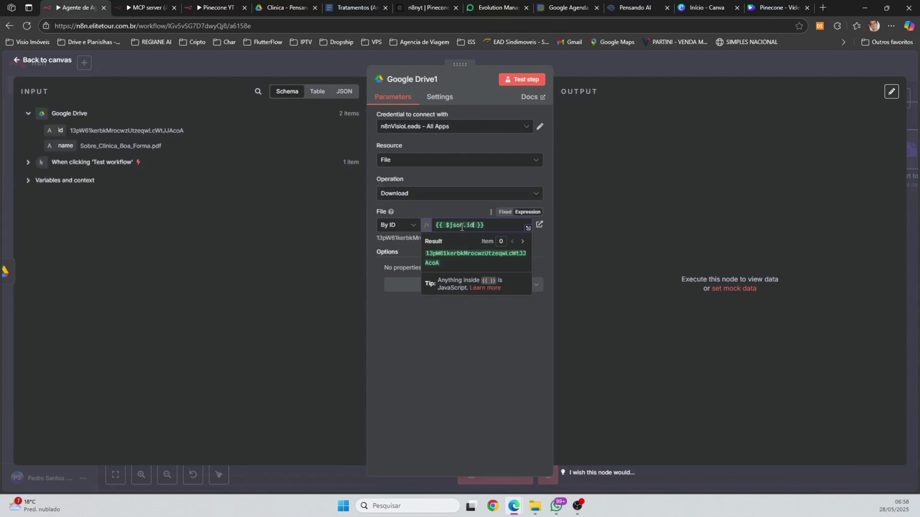
{"action": "left_click", "coordinate": [443, 357]}
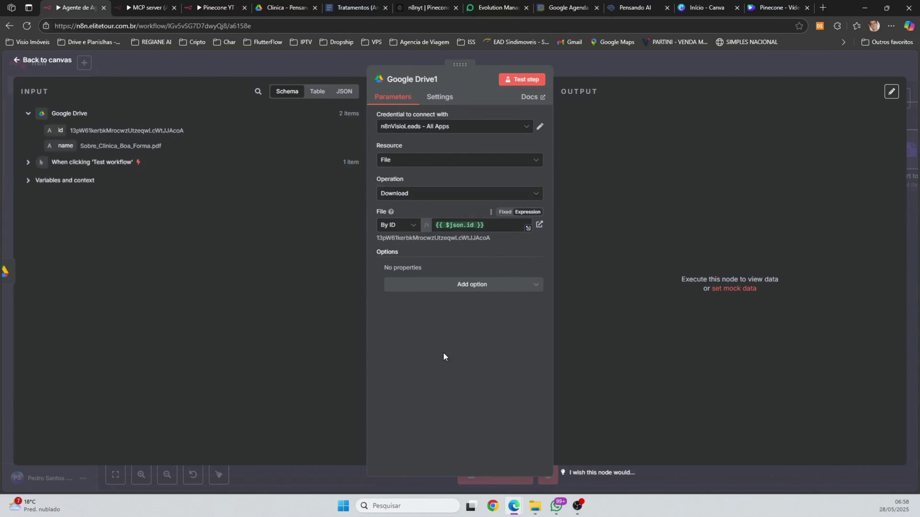
Test the Google Drive download node on the clinic files and return to the canvas
{"action": "left_click", "coordinate": [480, 283]}
{"action": "left_click", "coordinate": [473, 403]}
{"action": "left_click", "coordinate": [528, 82]}
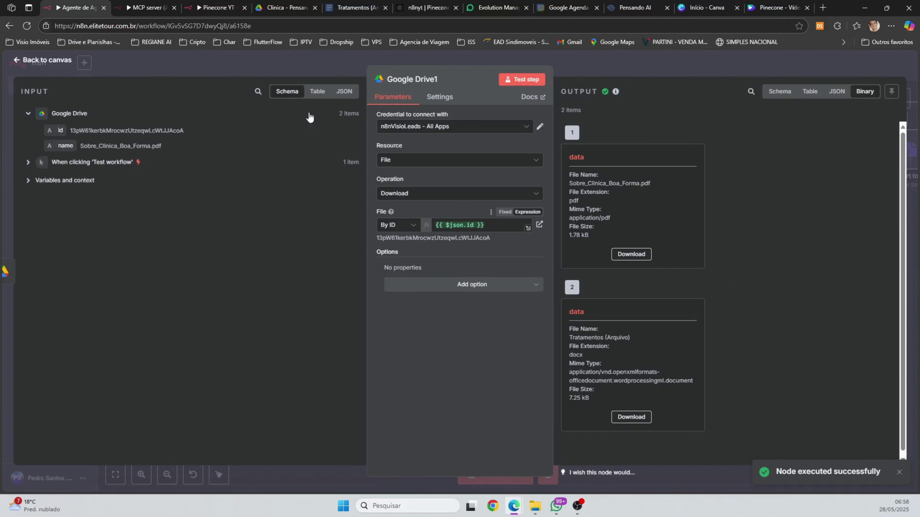
{"action": "left_click", "coordinate": [47, 60]}
Add a Loop Over Items node after the download node, and remove its placeholder node and loop-back connection
{"action": "left_click", "coordinate": [512, 318]}
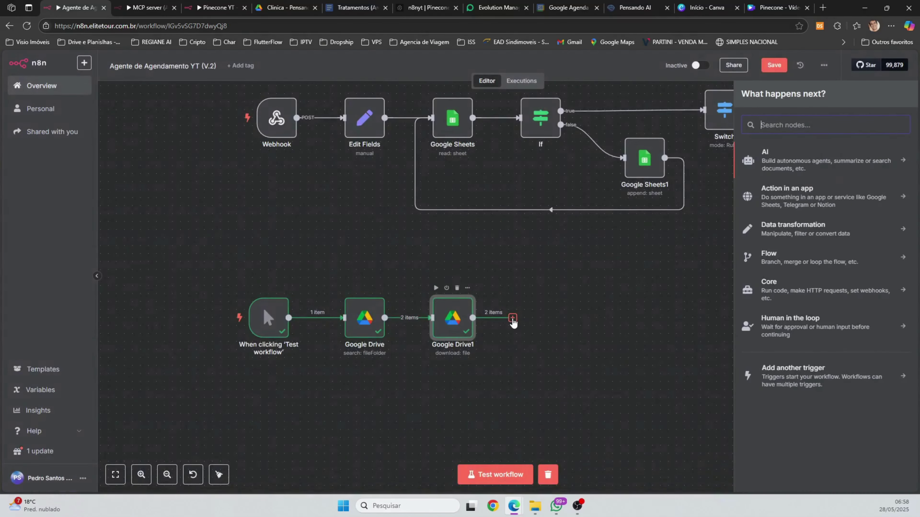
{"action": "type", "text": "loop"}
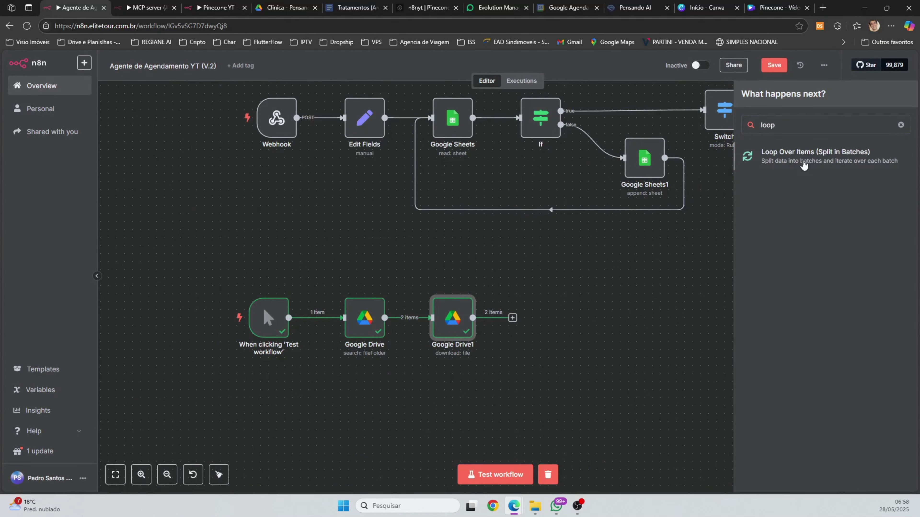
{"action": "left_click", "coordinate": [803, 165]}
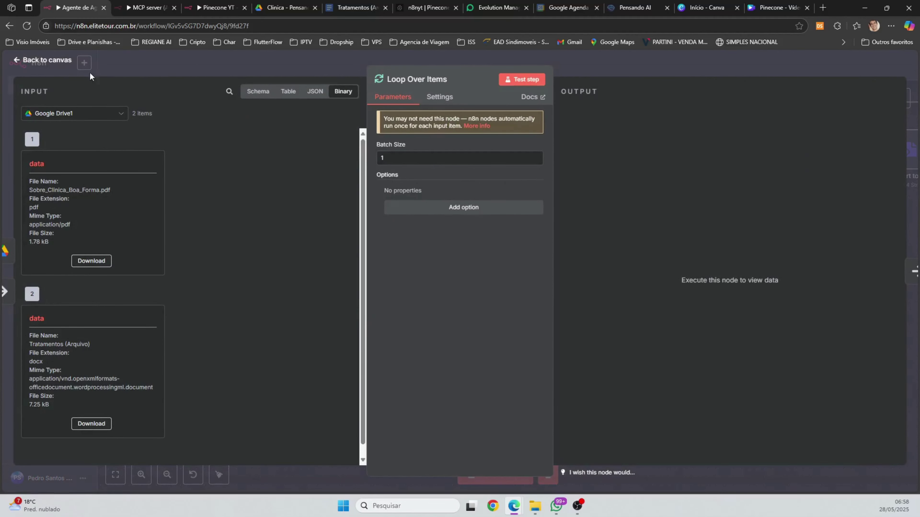
{"action": "left_click", "coordinate": [41, 66]}
{"action": "left_click", "coordinate": [630, 292]}
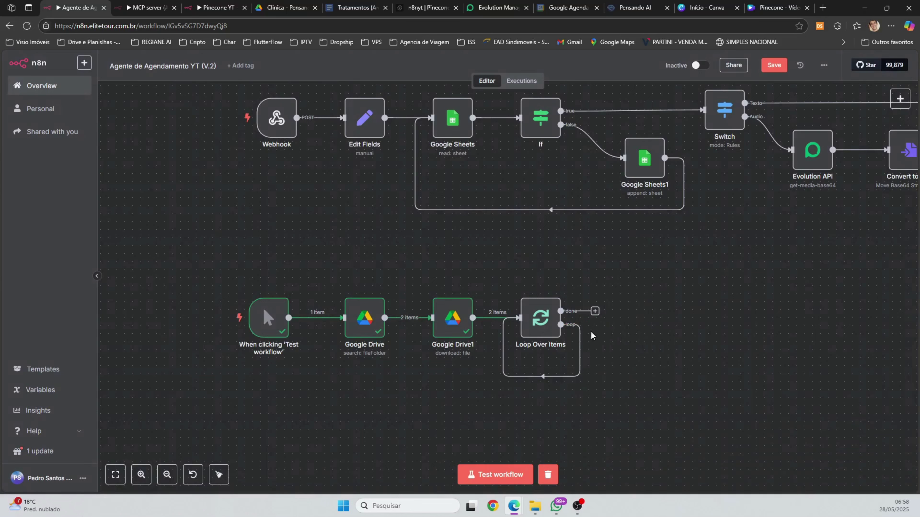
{"action": "left_click", "coordinate": [548, 378]}
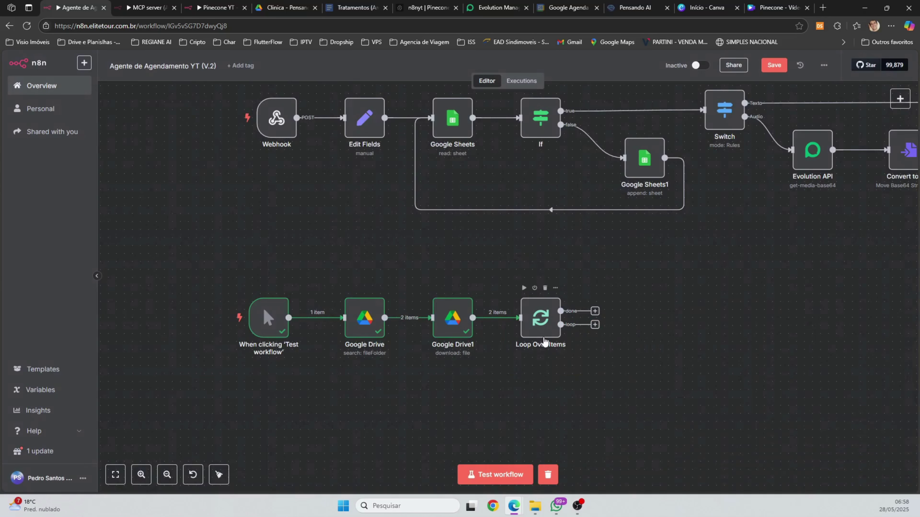
Add a Pinecone Vector Store node with the Add documents to vector store action to the loop output of Loop Over Items
{"action": "left_click", "coordinate": [594, 324]}
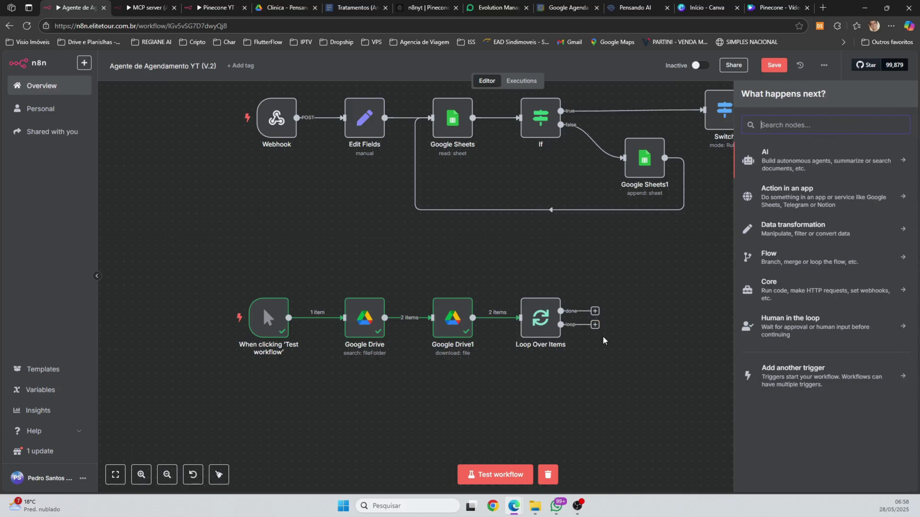
{"action": "type", "text": "pinec"}
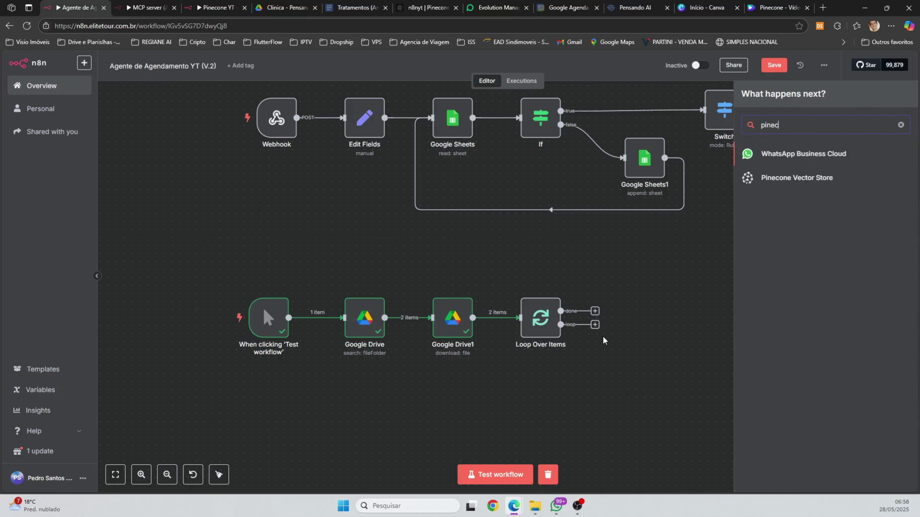
{"action": "left_click", "coordinate": [796, 181]}
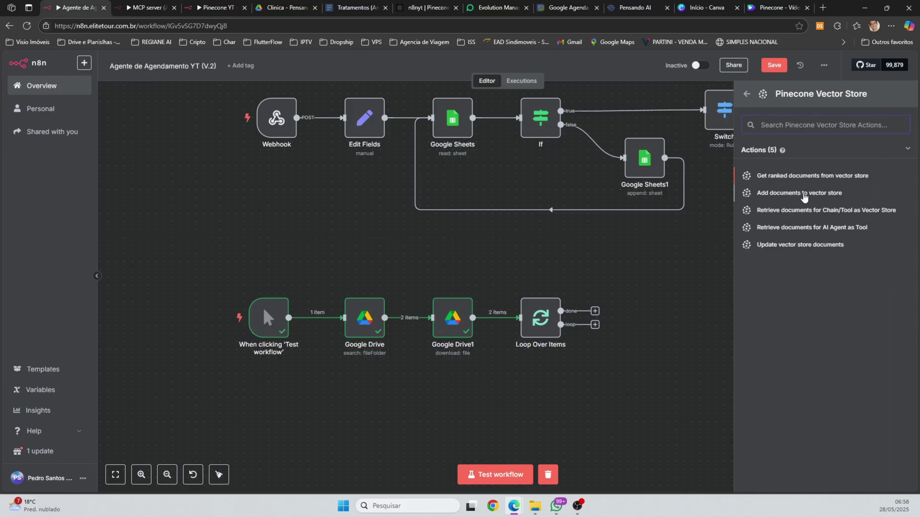
{"action": "left_click", "coordinate": [798, 193]}
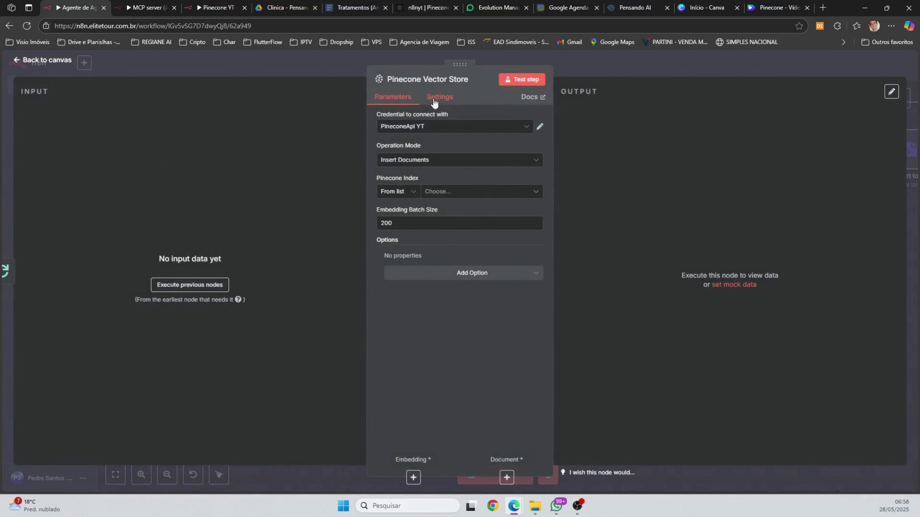
Try to list the available Pinecone indexes using the PineconeApi YT credential
{"action": "left_click", "coordinate": [407, 130]}
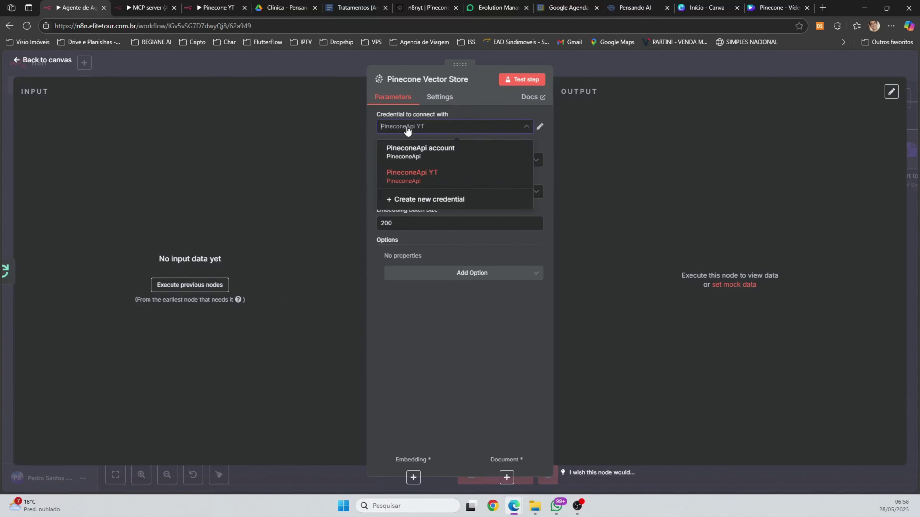
{"action": "left_click", "coordinate": [422, 179]}
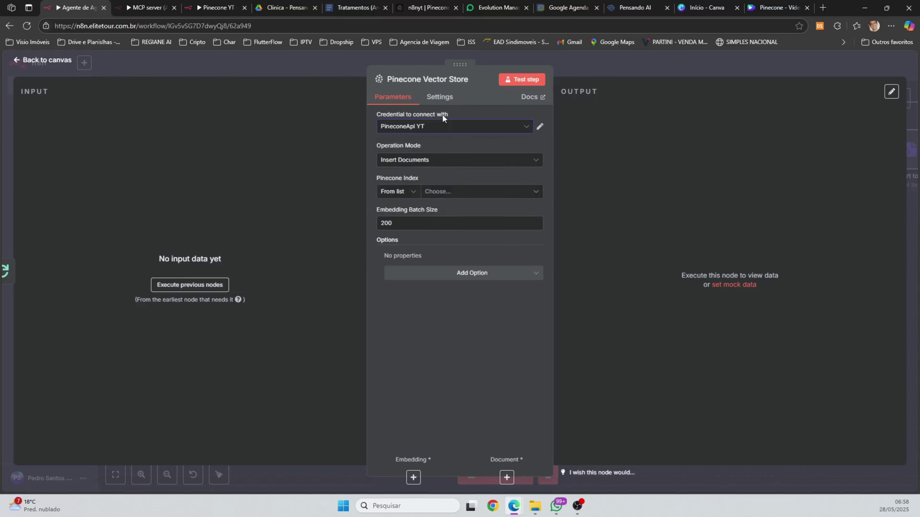
{"action": "left_click", "coordinate": [437, 196]}
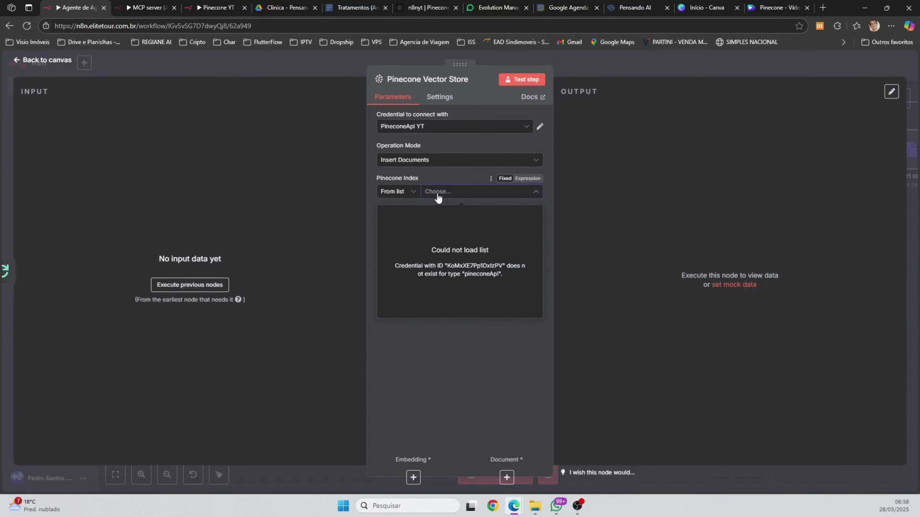
{"action": "left_click", "coordinate": [507, 380]}
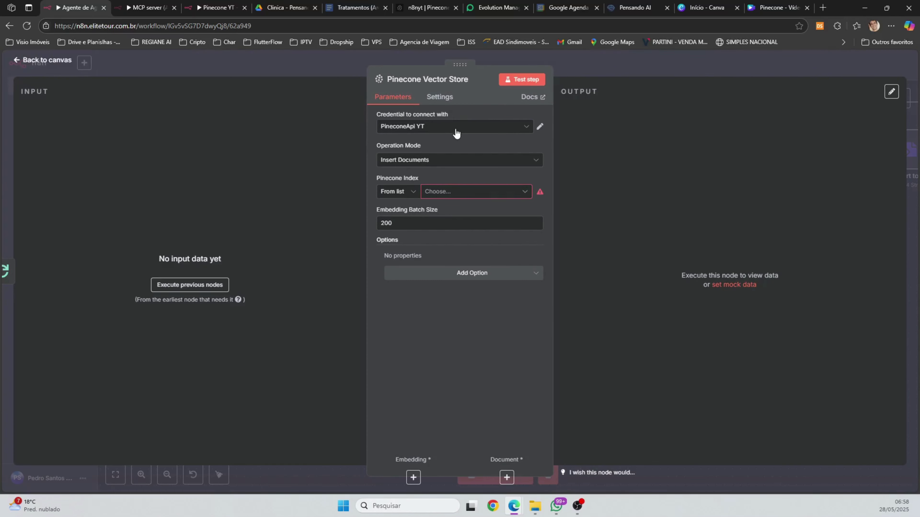
{"action": "left_click", "coordinate": [503, 129]}
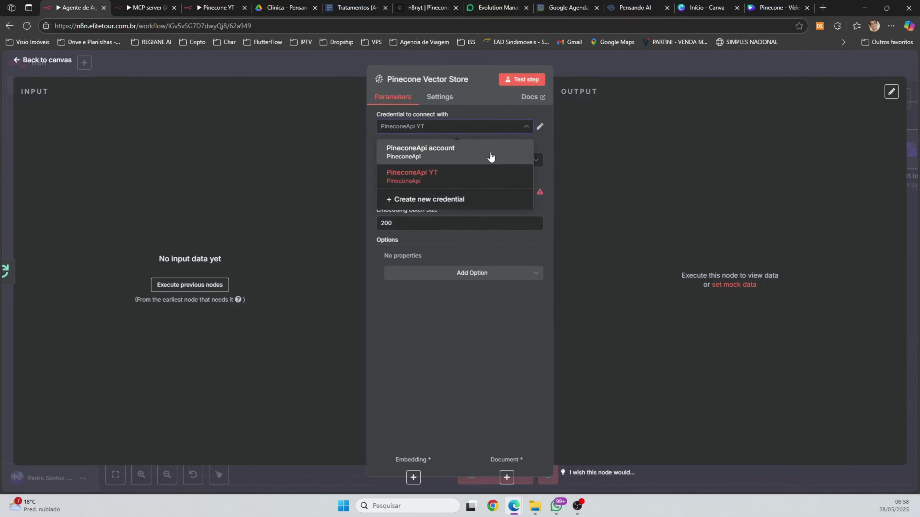
{"action": "left_click", "coordinate": [448, 212]}
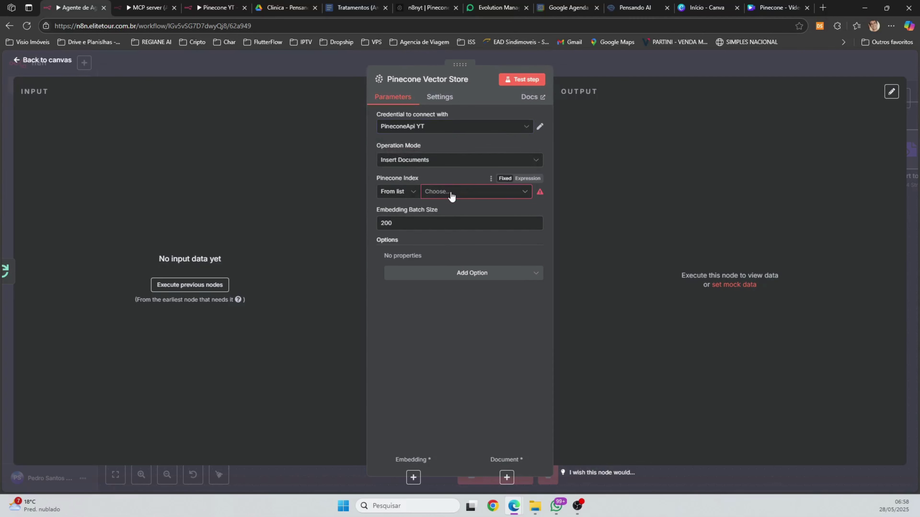
{"action": "left_click", "coordinate": [430, 194]}
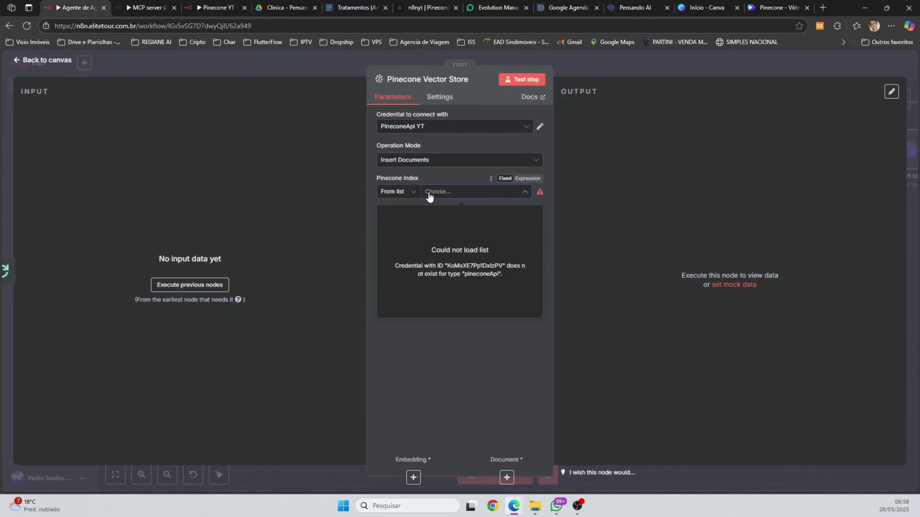
{"action": "left_click", "coordinate": [485, 129]}
Check the existing API keys in the Pinecone console and return to the n8n workflow
{"action": "left_click", "coordinate": [427, 7]}
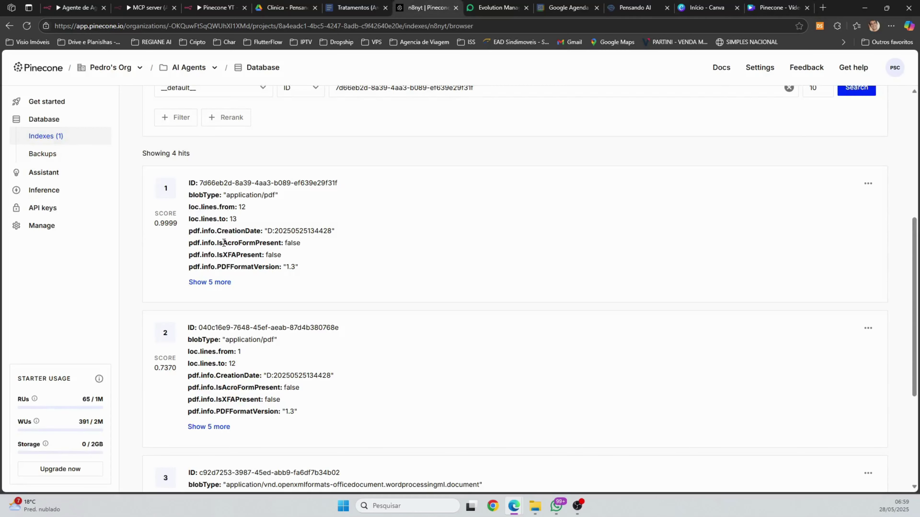
{"action": "left_click", "coordinate": [44, 213]}
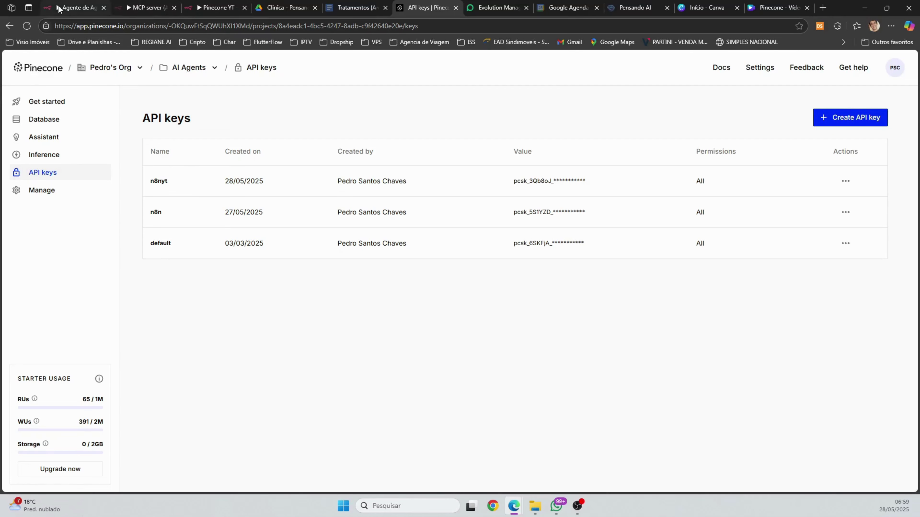
{"action": "left_click", "coordinate": [75, 7]}
Retry loading the Pinecone index list, reopening the Pinecone Vector Store node's settings
{"action": "left_click", "coordinate": [436, 174]}
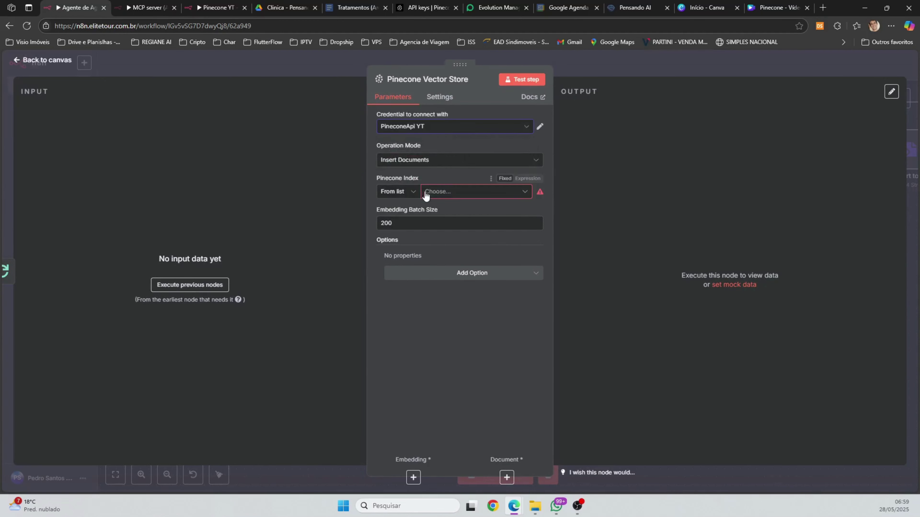
{"action": "left_click", "coordinate": [438, 196]}
{"action": "left_click", "coordinate": [404, 196]}
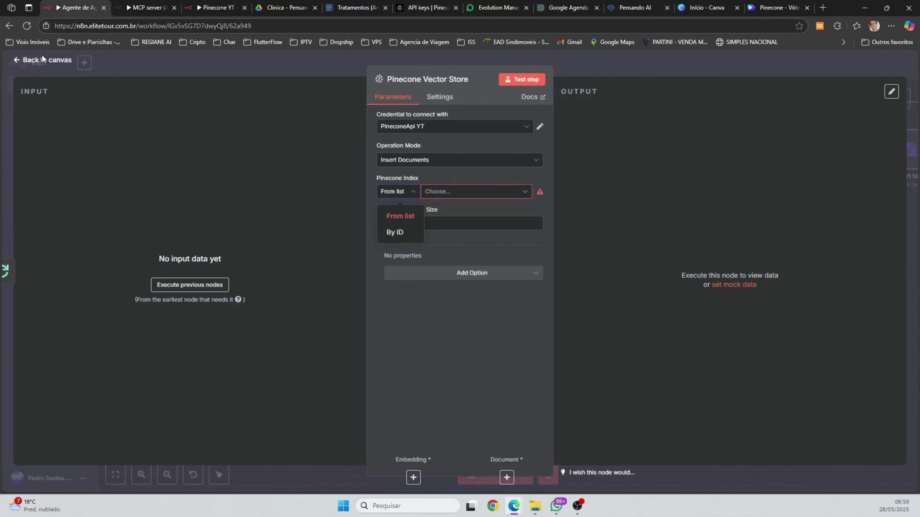
{"action": "key", "text": "Escape"}
{"action": "key", "text": "Escape"}
{"action": "double_click", "coordinate": [667, 370]}
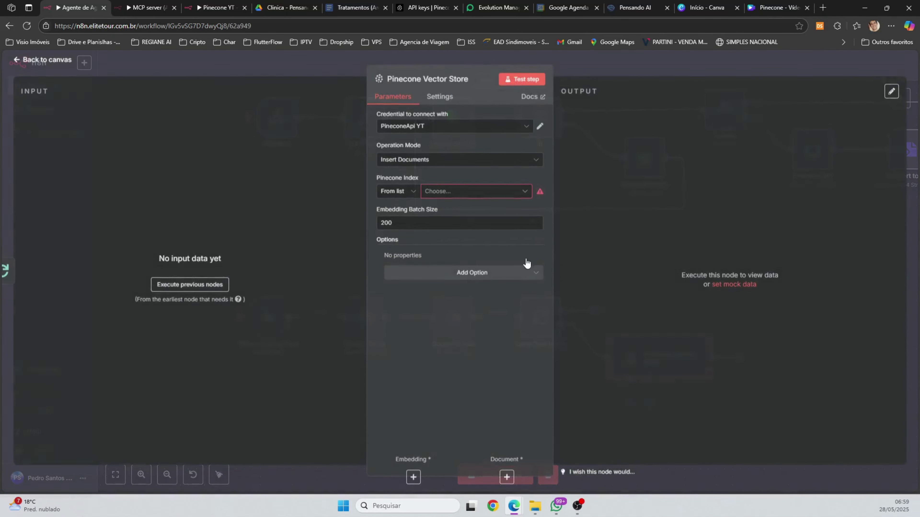
{"action": "left_click", "coordinate": [439, 197]}
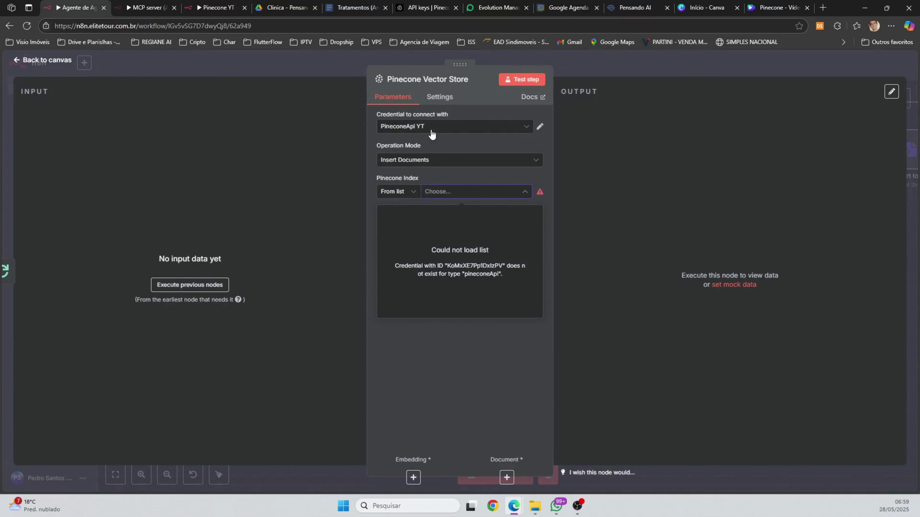
Start a new PineconeApi credential, and in the Pinecone console generate and copy an API key named n8nyt2
{"action": "left_click", "coordinate": [471, 126]}
{"action": "left_click", "coordinate": [431, 199]}
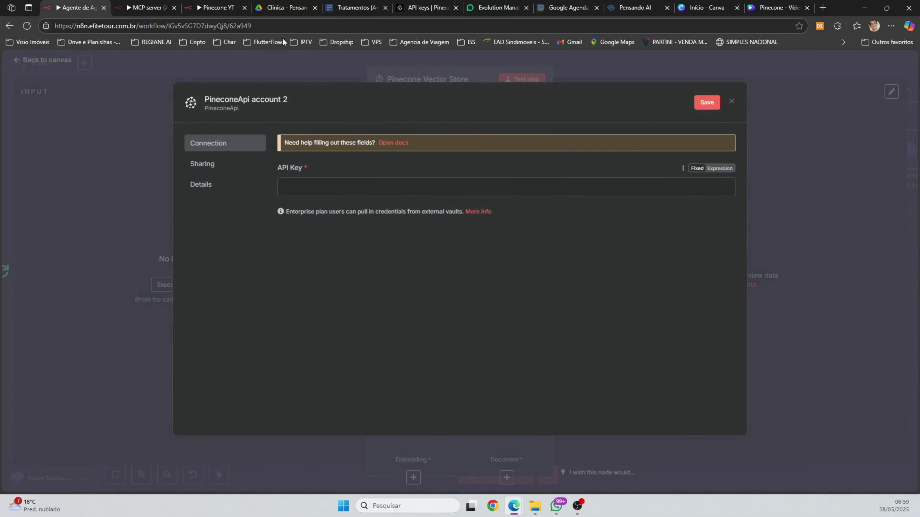
{"action": "left_click", "coordinate": [421, 7]}
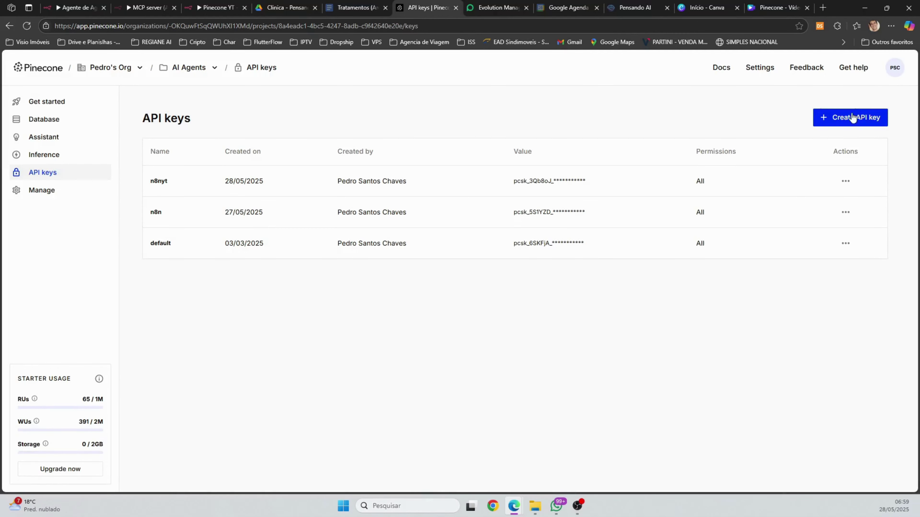
{"action": "left_click", "coordinate": [857, 119]}
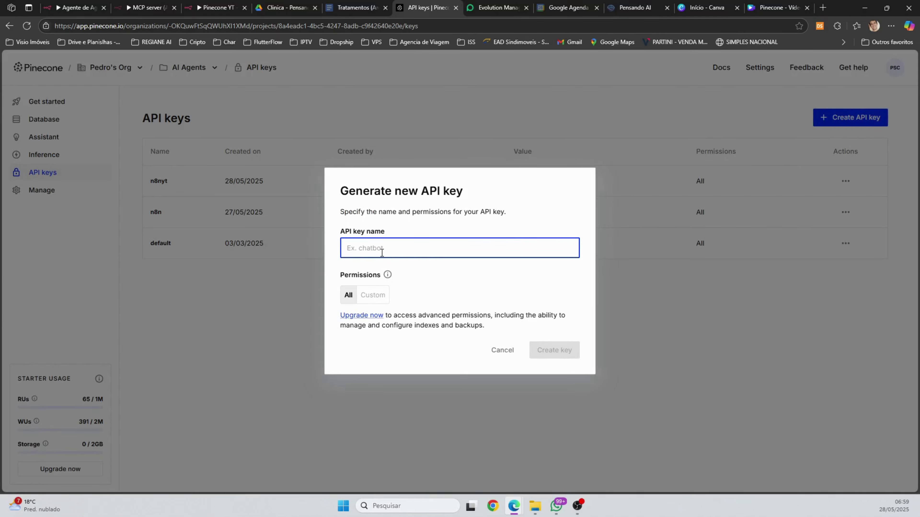
{"action": "type", "text": "n8n"}
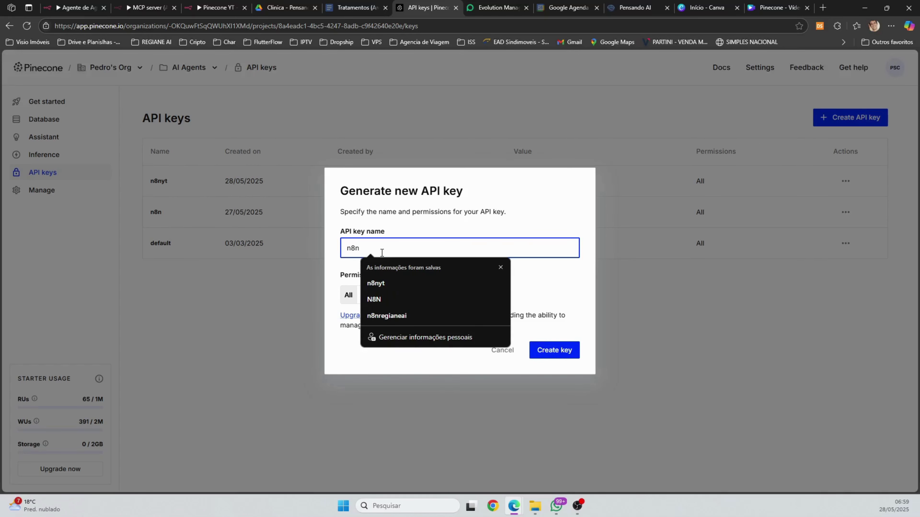
{"action": "type", "text": "yt2"}
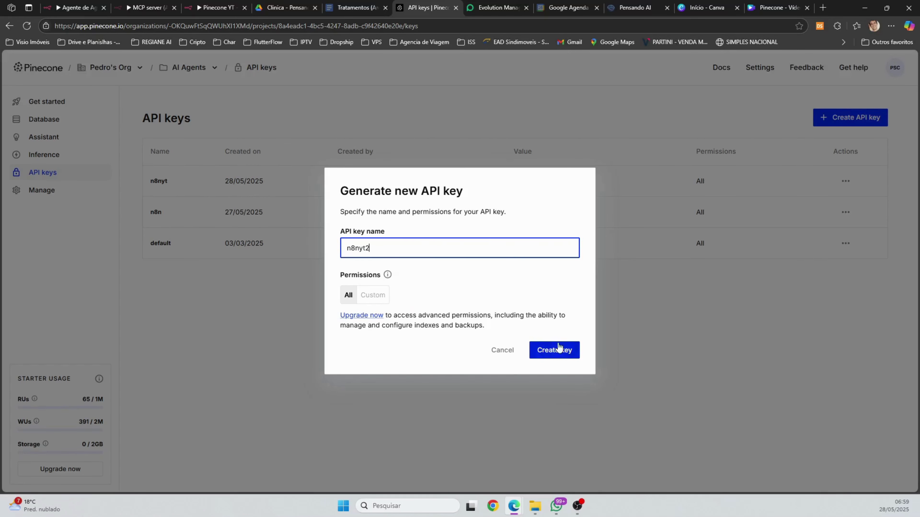
{"action": "left_click", "coordinate": [559, 348]}
{"action": "left_click", "coordinate": [618, 246]}
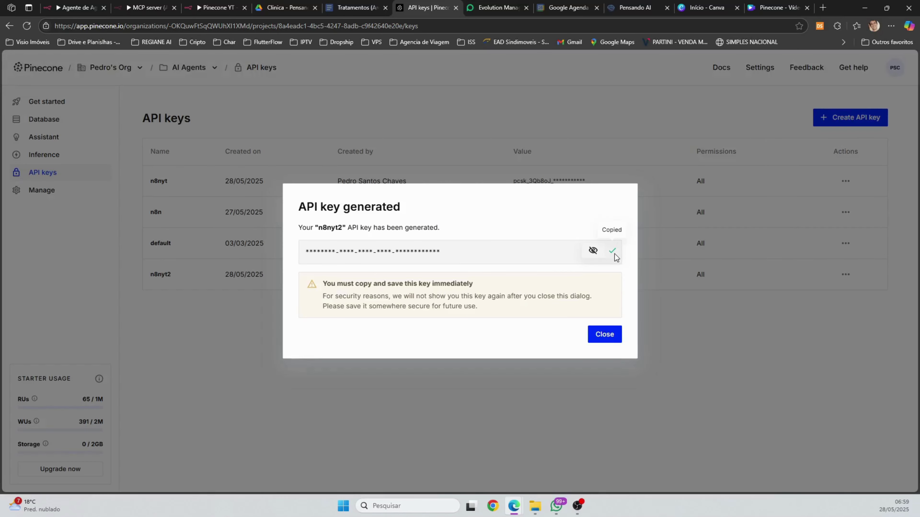
Paste the copied API key into the new n8n PineconeApi credential, save it and close the credential window
{"action": "left_click", "coordinate": [74, 7]}
{"action": "left_click", "coordinate": [304, 183]}
{"action": "key", "text": "ctrl+v"}
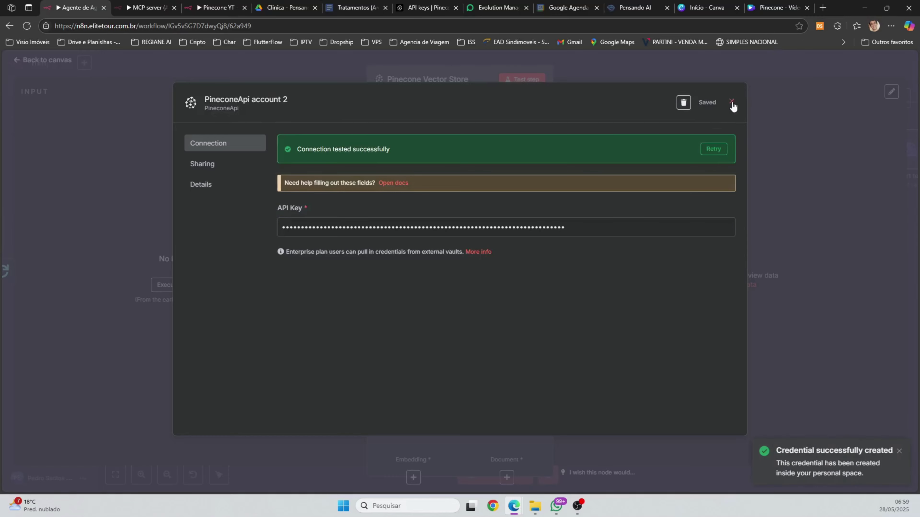
{"action": "left_click", "coordinate": [731, 101]}
Reopen the Pinecone Vector Store node and set its index to n8nyt, keeping PineconeApi account 2 as the credential
{"action": "left_click", "coordinate": [52, 60]}
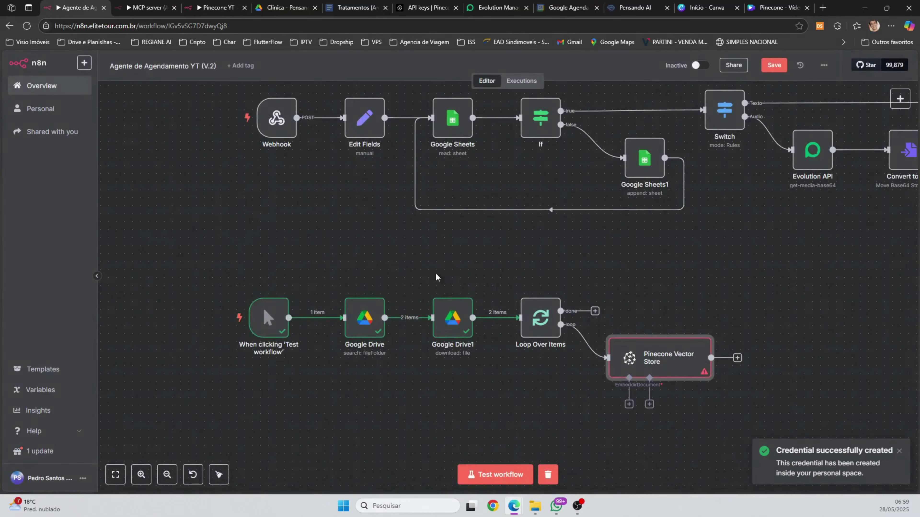
{"action": "left_click", "coordinate": [648, 378]}
{"action": "left_click", "coordinate": [658, 358]}
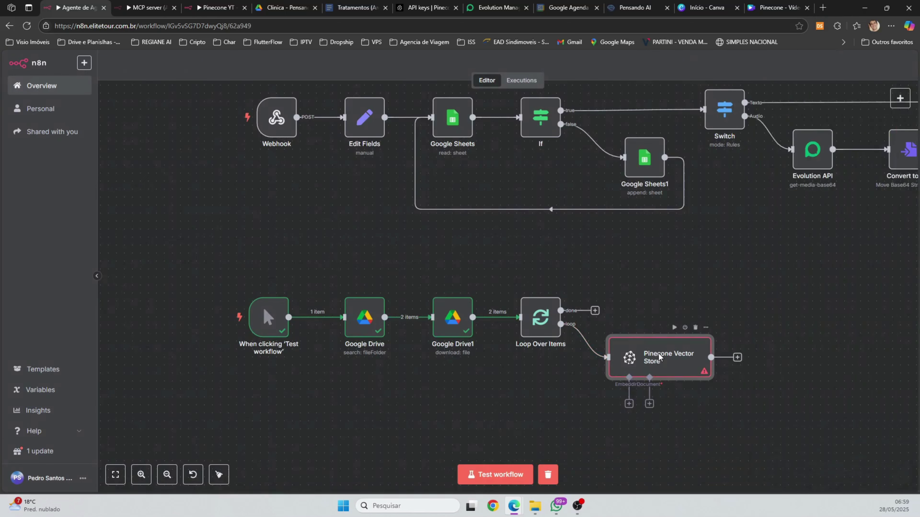
{"action": "double_click", "coordinate": [659, 358]}
{"action": "left_click", "coordinate": [455, 192]}
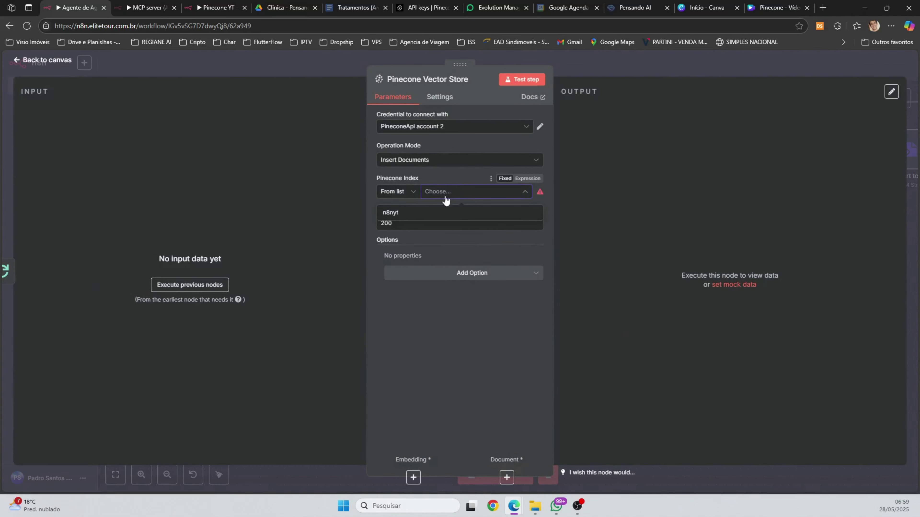
{"action": "left_click", "coordinate": [395, 213]}
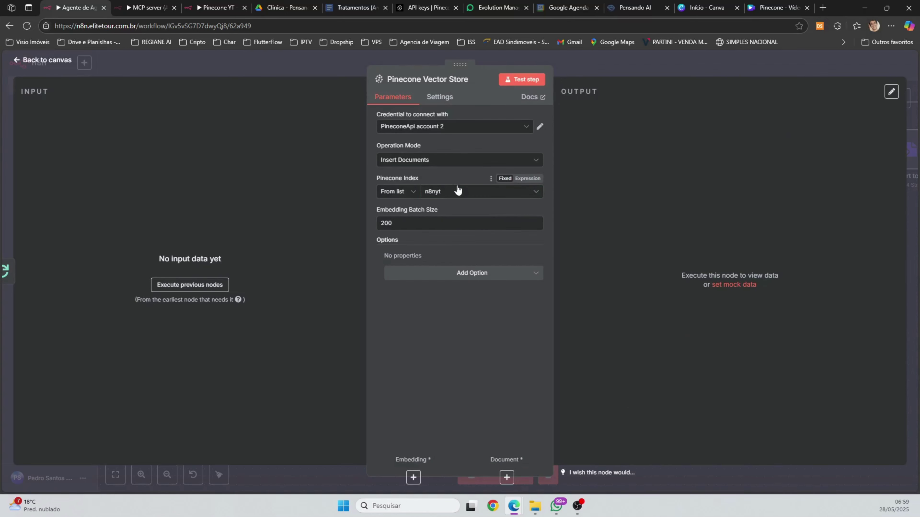
{"action": "left_click", "coordinate": [448, 131]}
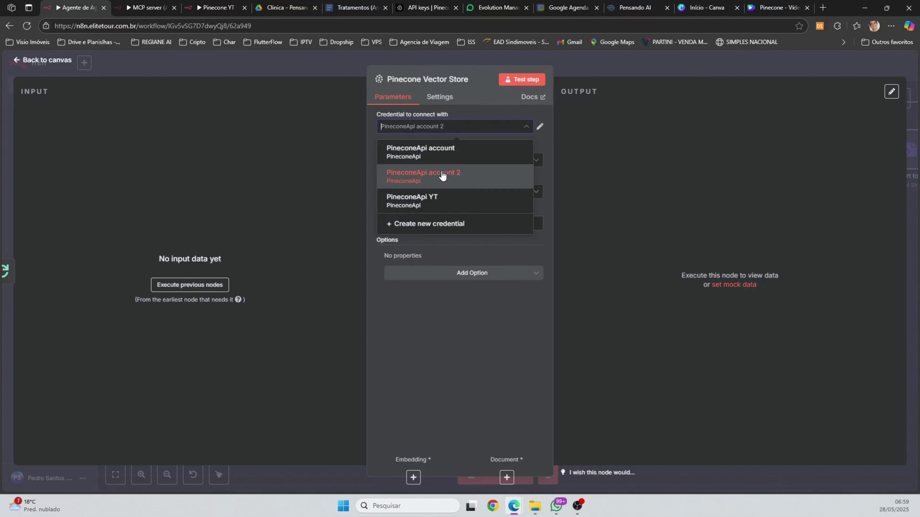
{"action": "left_click", "coordinate": [452, 175]}
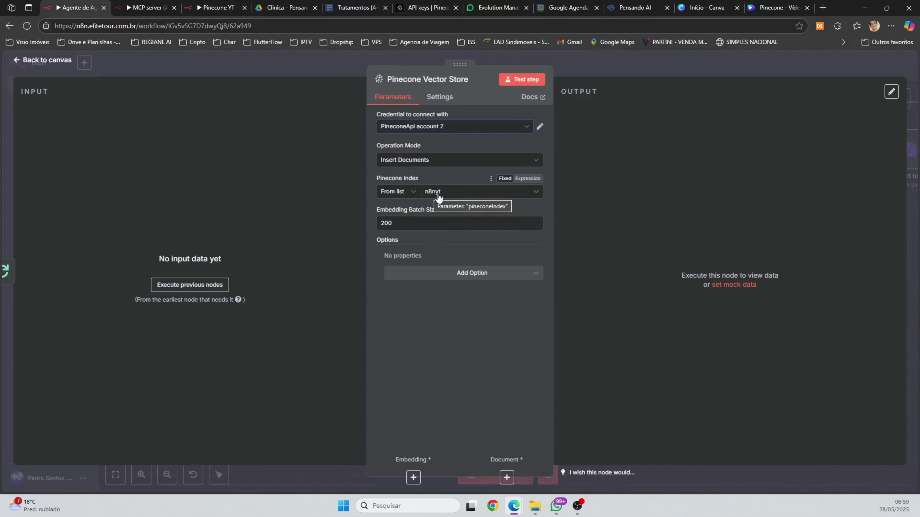
Dismiss the generated-key dialog in Pinecone, check the n8nyt index in the database, and return to the n8n node
{"action": "left_click", "coordinate": [426, 8]}
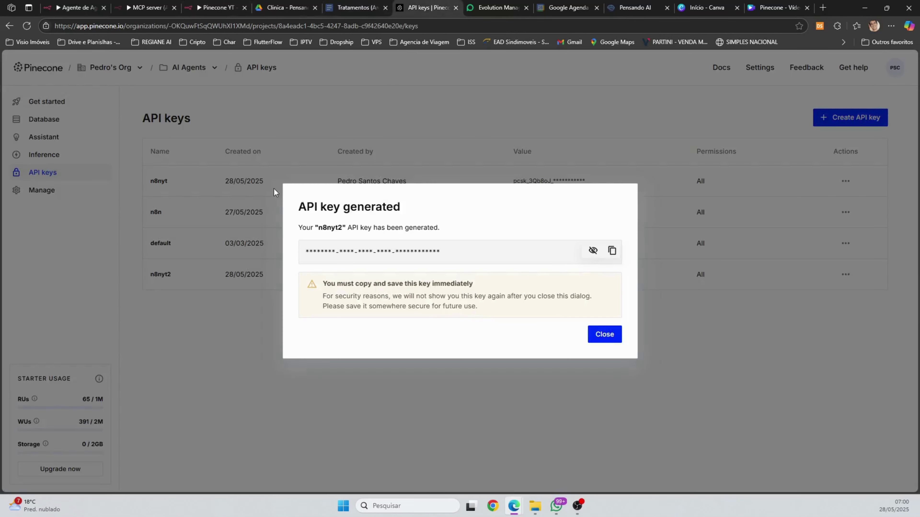
{"action": "left_click", "coordinate": [604, 335]}
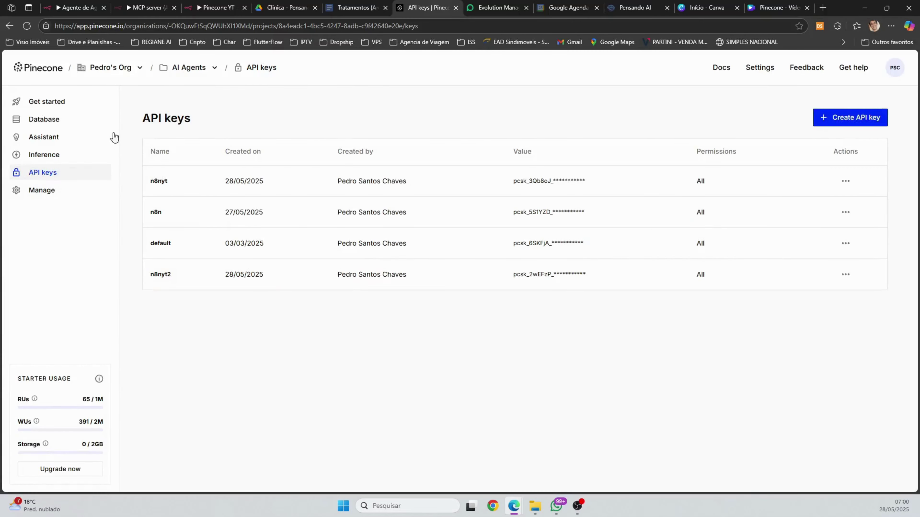
{"action": "left_click", "coordinate": [44, 120]}
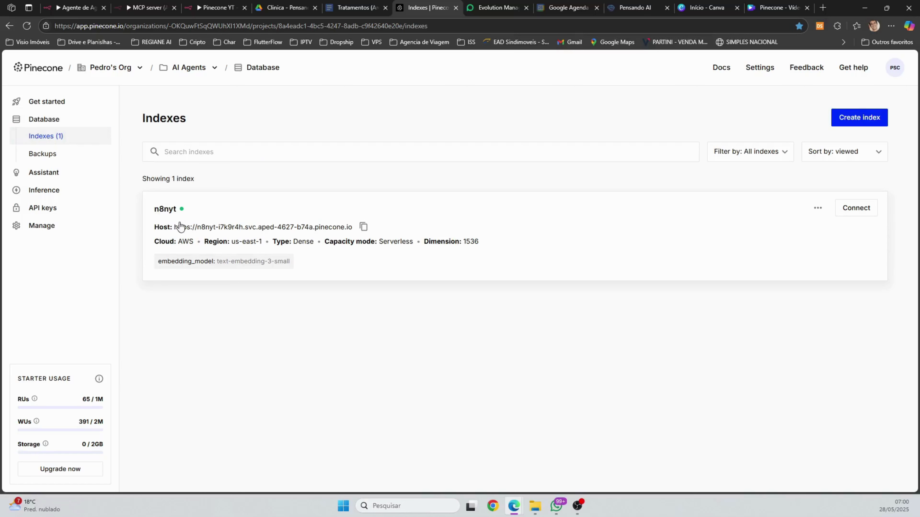
{"action": "left_click", "coordinate": [73, 8]}
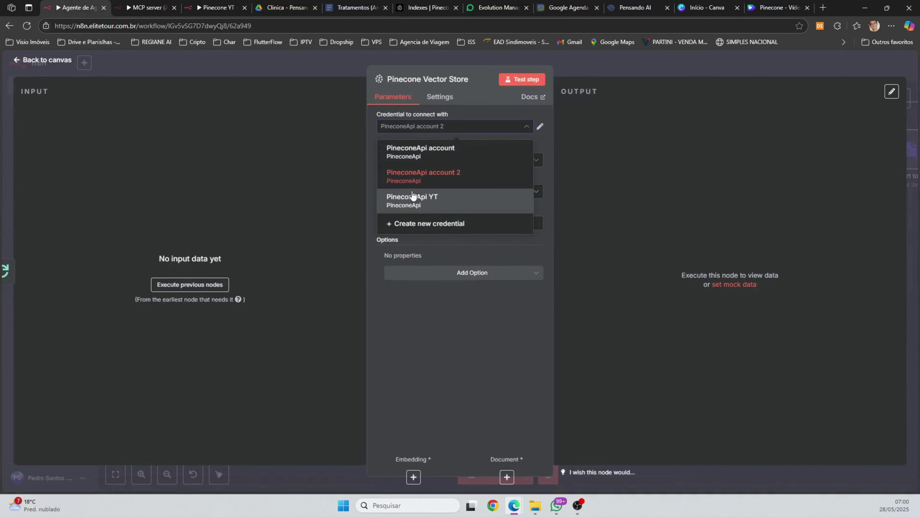
{"action": "left_click", "coordinate": [455, 304]}
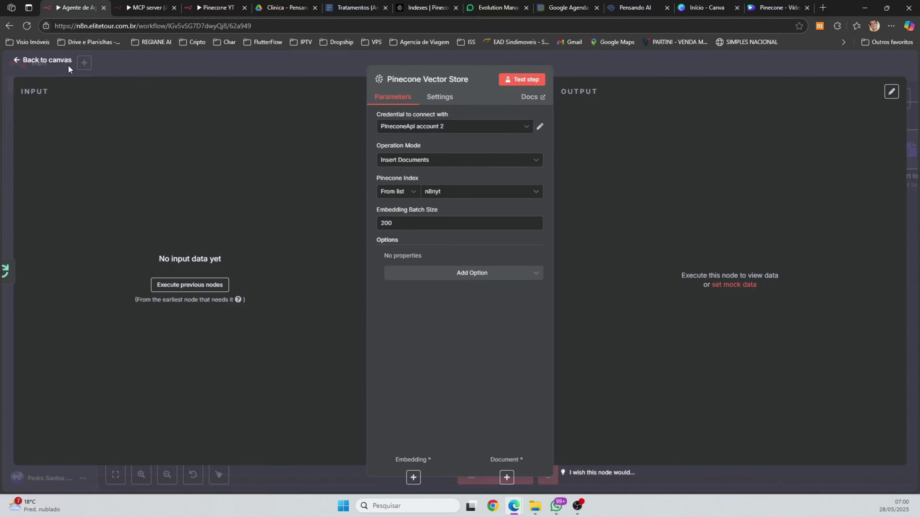
Reposition the Pinecone Vector Store node on the canvas and attach an Embeddings OpenAI node that uses the OpenAi account credential
{"action": "left_click", "coordinate": [59, 62]}
{"action": "left_click_drag", "start_coordinate": [647, 342], "coordinate": [661, 327]}
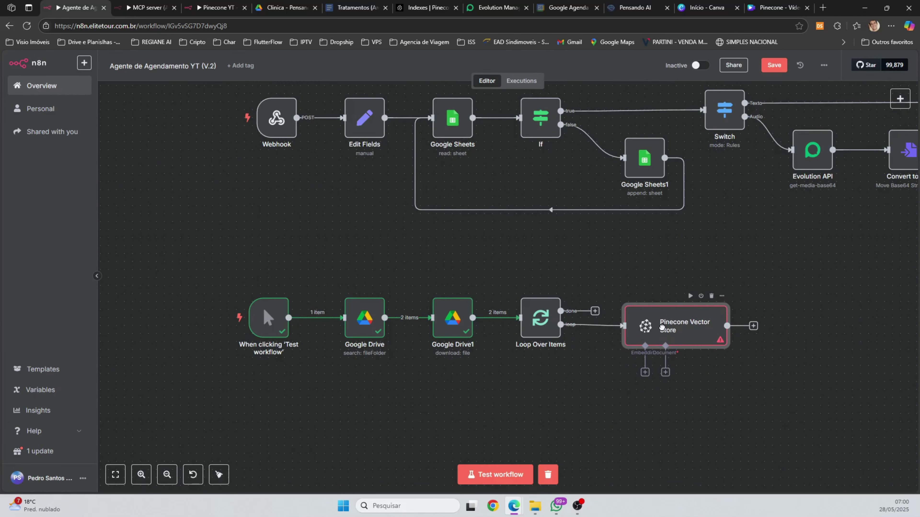
{"action": "left_click", "coordinate": [644, 372]}
{"action": "left_click", "coordinate": [792, 360]}
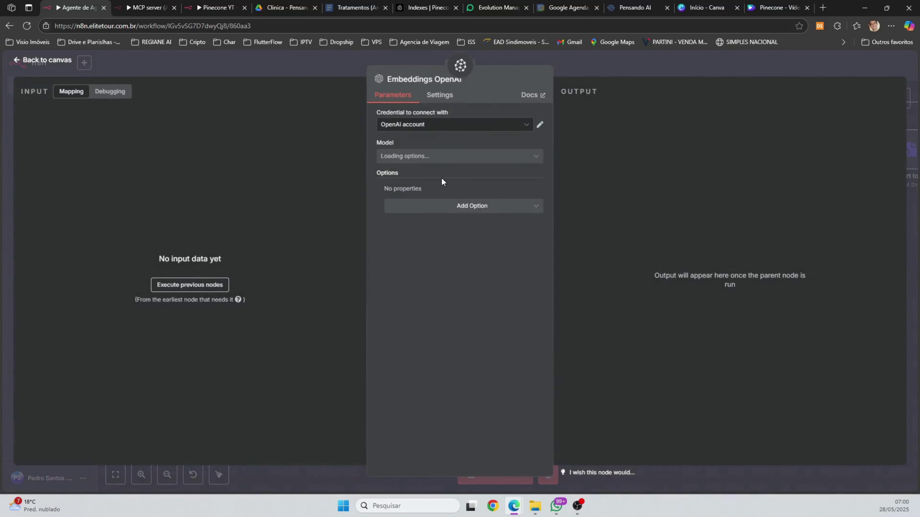
{"action": "left_click", "coordinate": [43, 60]}
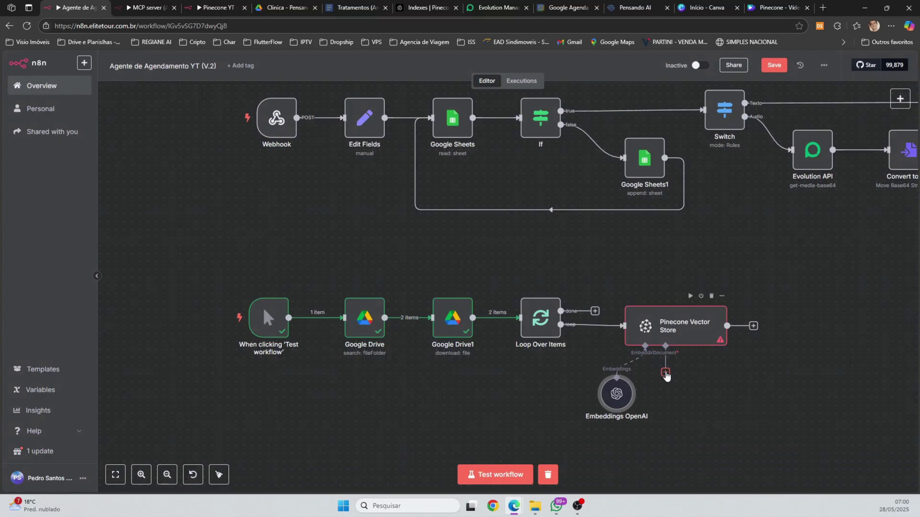
Attach a Default Data Loader to the Pinecone Vector Store's Document input and set its type of data to Binary
{"action": "left_click", "coordinate": [665, 373]}
{"action": "left_click", "coordinate": [787, 121]}
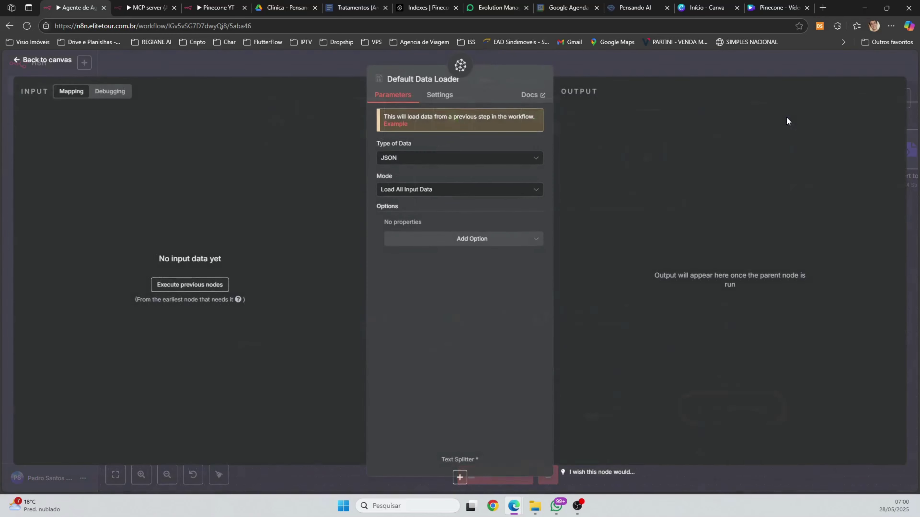
{"action": "left_click", "coordinate": [395, 165]}
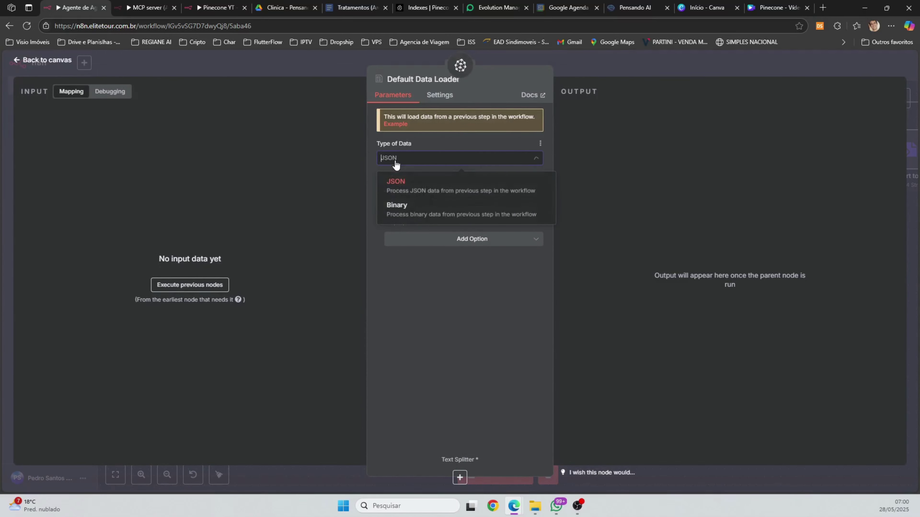
{"action": "left_click", "coordinate": [400, 213]}
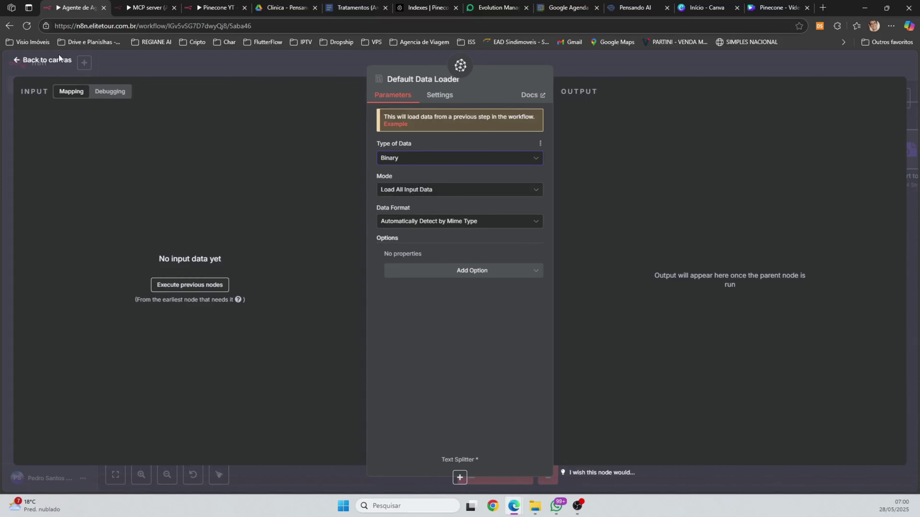
{"action": "left_click", "coordinate": [47, 60]}
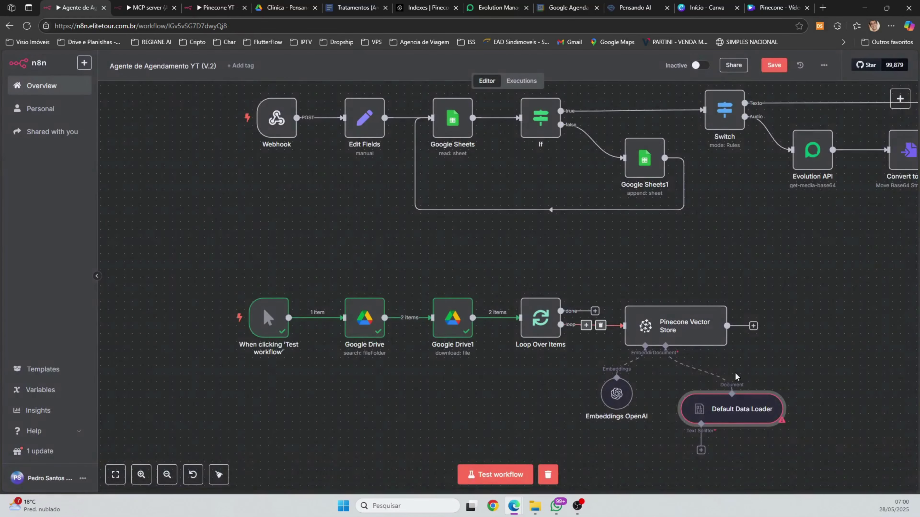
Attach a Recursive Character Text Splitter to the Default Data Loader and set its chunk overlap to 100
{"action": "left_click", "coordinate": [701, 450]}
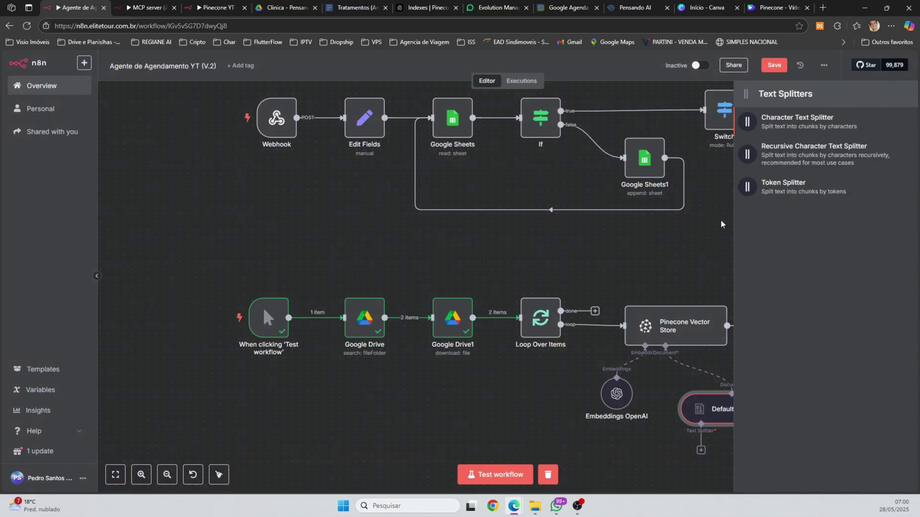
{"action": "left_click", "coordinate": [786, 154]}
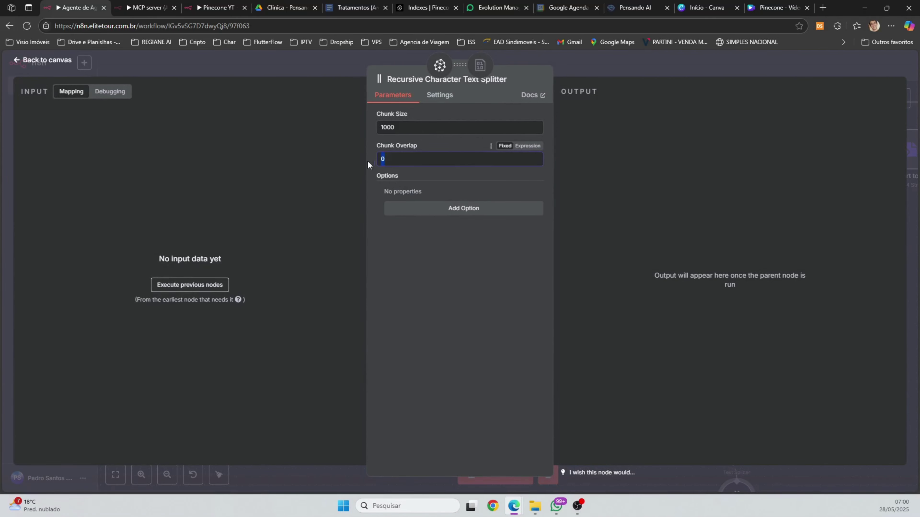
{"action": "type", "text": "100"}
{"action": "left_click", "coordinate": [43, 61]}
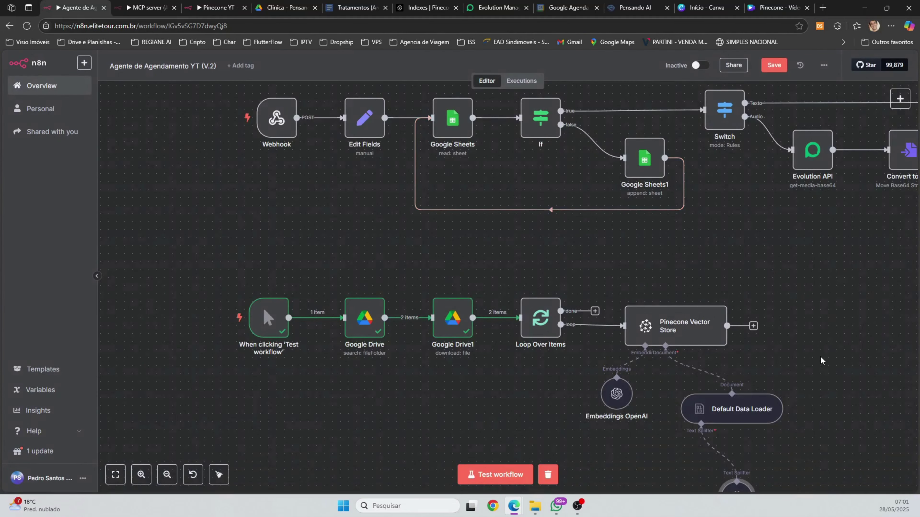
Connect the Pinecone Vector Store output back to Loop Over Items and run the workflow from its manual trigger
{"action": "scroll", "coordinate": [818, 356], "scroll_direction": "down", "scroll_amount": 2}
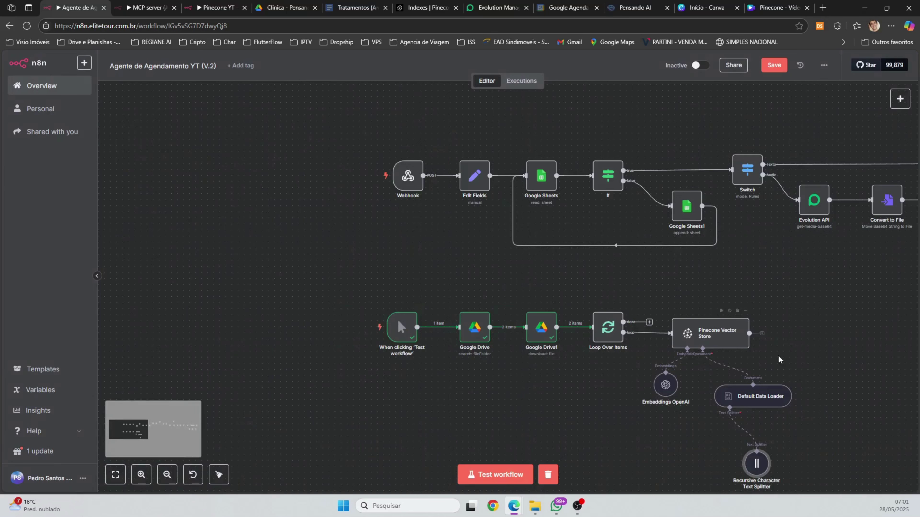
{"action": "left_click_drag", "start_coordinate": [769, 334], "coordinate": [592, 328]}
{"action": "scroll", "coordinate": [880, 383], "scroll_direction": "down", "scroll_amount": 1}
{"action": "scroll", "coordinate": [833, 365], "scroll_direction": "down", "scroll_amount": 2}
{"action": "scroll", "coordinate": [832, 366], "scroll_direction": "right", "scroll_amount": 5}
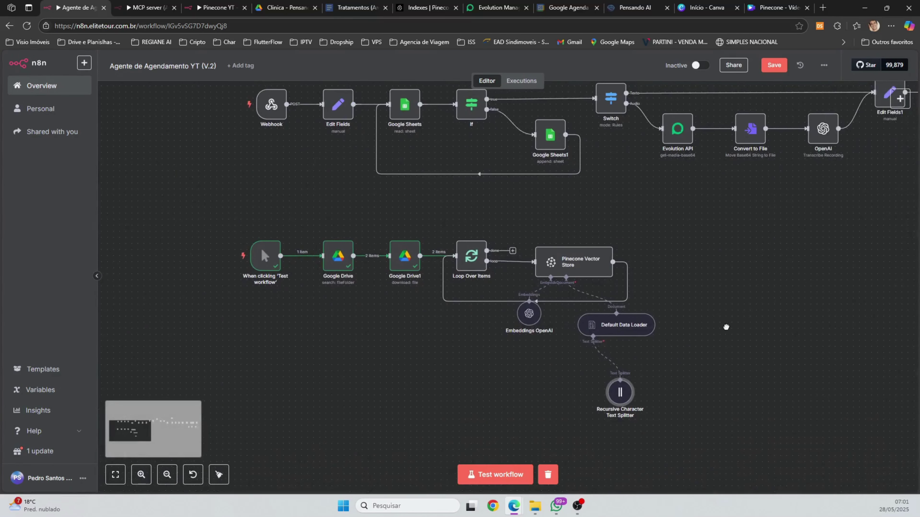
{"action": "left_click", "coordinate": [236, 261]}
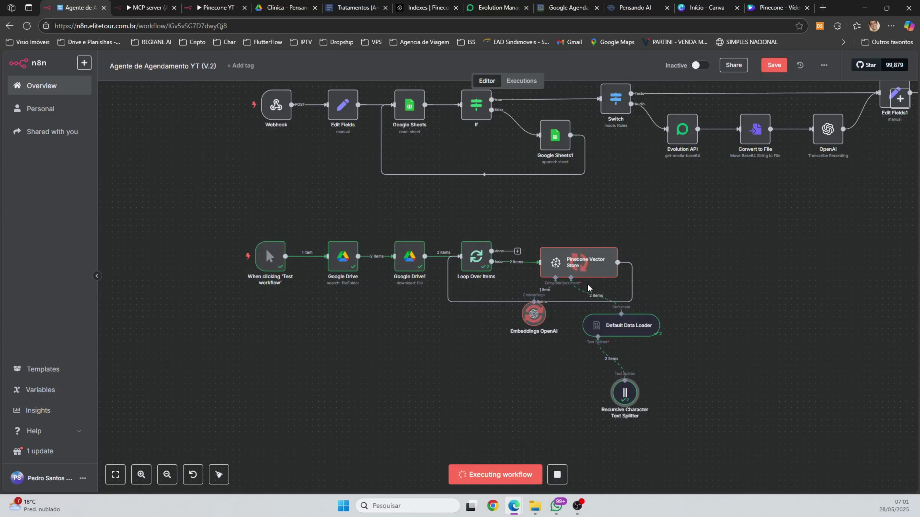
Open the n8nyt index in Pinecone, examine its stored records, then reload the page and review the refreshed records
{"action": "left_click", "coordinate": [424, 8]}
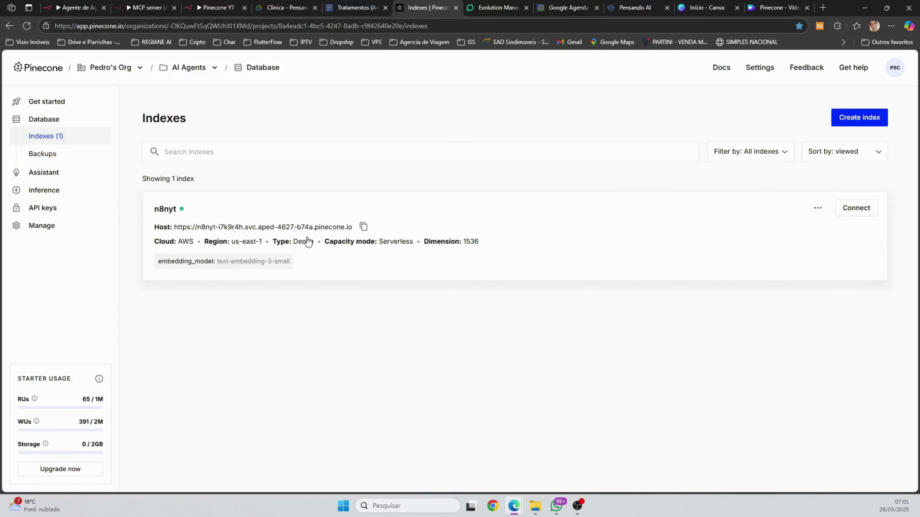
{"action": "left_click", "coordinate": [273, 207]}
{"action": "scroll", "coordinate": [263, 269], "scroll_direction": "down", "scroll_amount": 3}
{"action": "scroll", "coordinate": [262, 268], "scroll_direction": "down", "scroll_amount": 5}
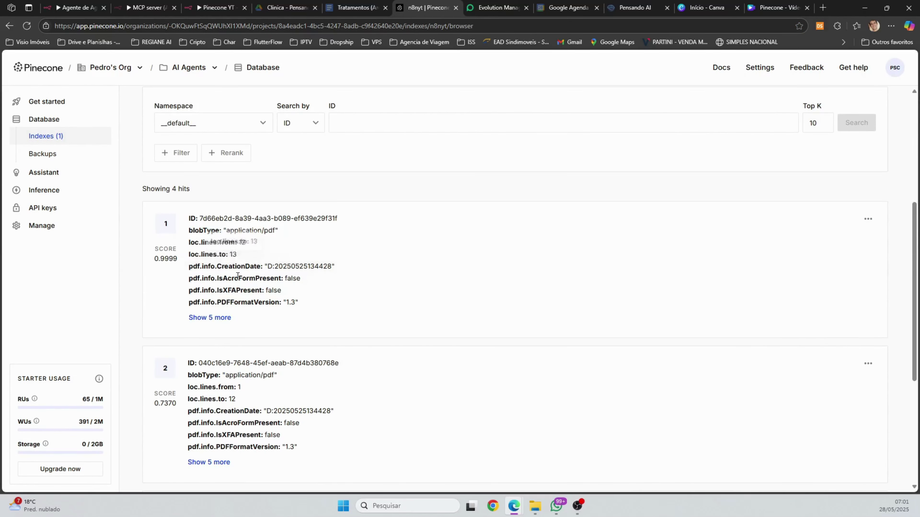
{"action": "scroll", "coordinate": [245, 313], "scroll_direction": "up", "scroll_amount": 5}
{"action": "scroll", "coordinate": [245, 313], "scroll_direction": "down", "scroll_amount": 5}
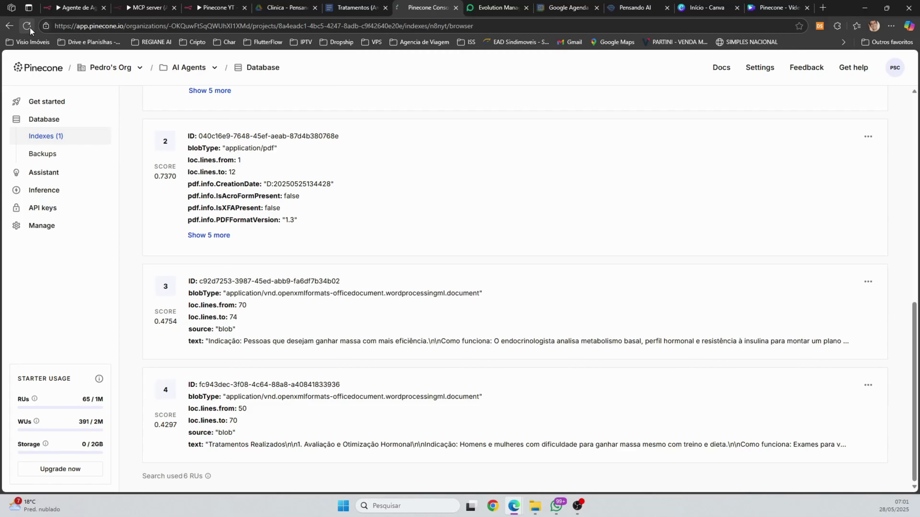
{"action": "left_click", "coordinate": [29, 27]}
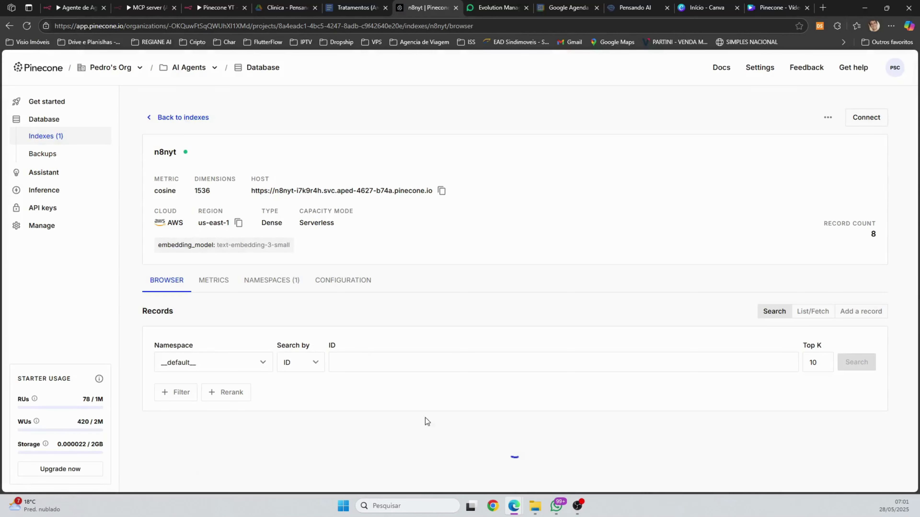
{"action": "scroll", "coordinate": [256, 361], "scroll_direction": "down", "scroll_amount": 10}
{"action": "scroll", "coordinate": [299, 414], "scroll_direction": "down", "scroll_amount": 5}
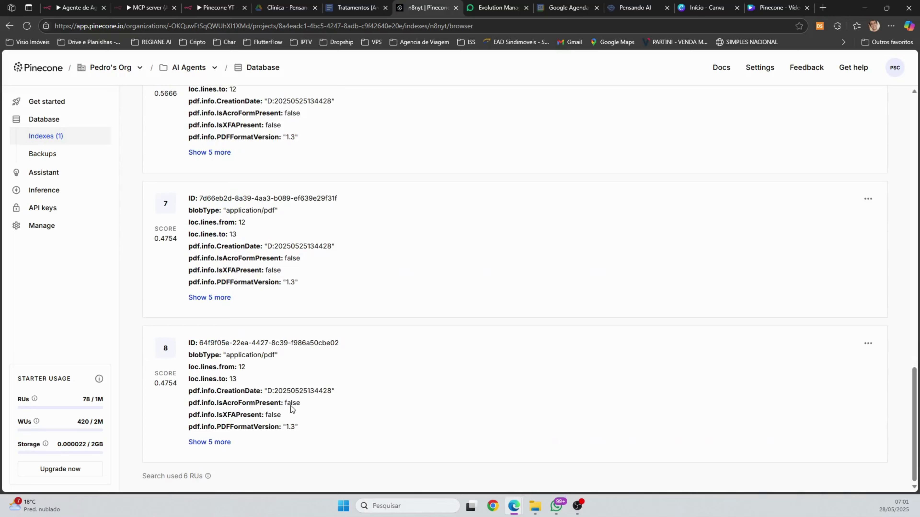
{"action": "scroll", "coordinate": [219, 413], "scroll_direction": "up", "scroll_amount": 15}
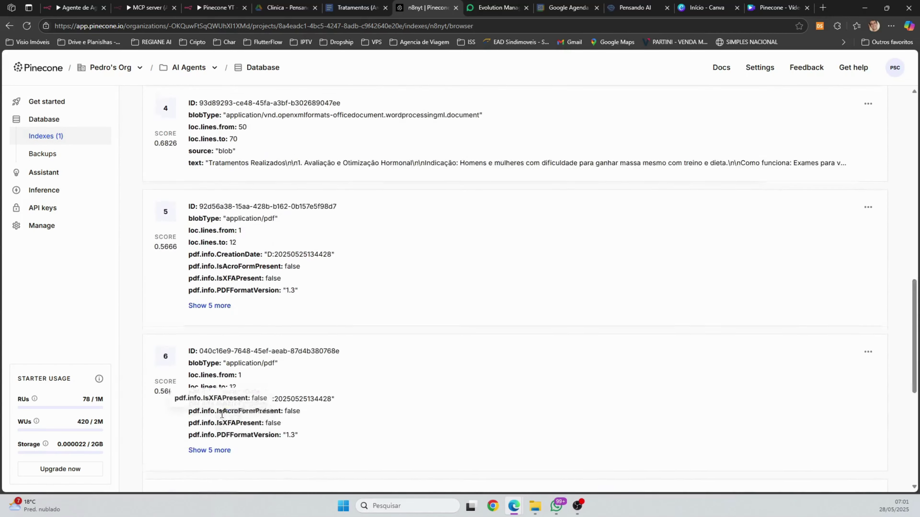
List the record IDs of the n8nyt index, select all of them and delete them
{"action": "left_click", "coordinate": [813, 312]}
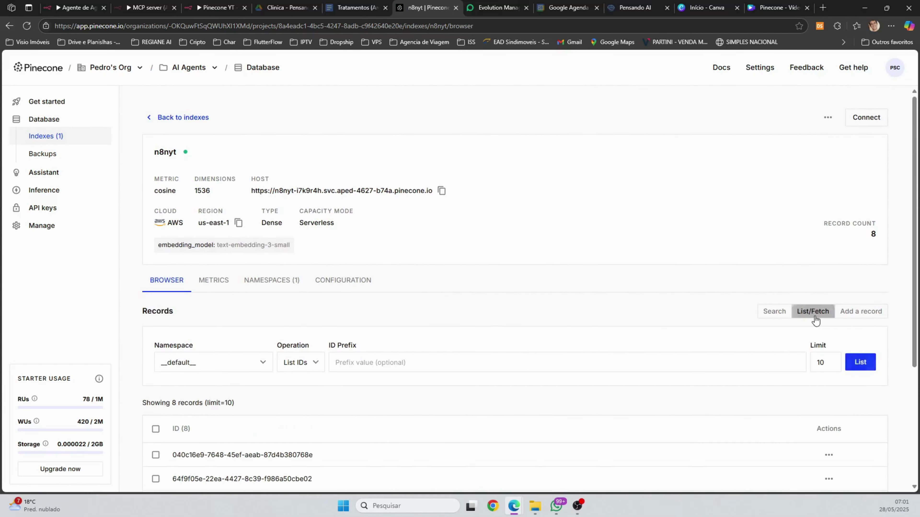
{"action": "scroll", "coordinate": [845, 305], "scroll_direction": "down", "scroll_amount": 3}
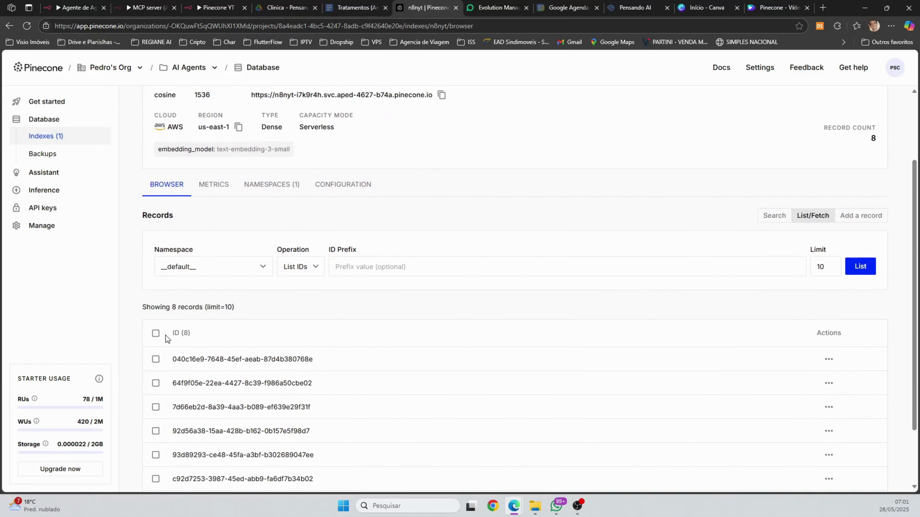
{"action": "left_click", "coordinate": [156, 333]}
{"action": "scroll", "coordinate": [889, 239], "scroll_direction": "down", "scroll_amount": 2}
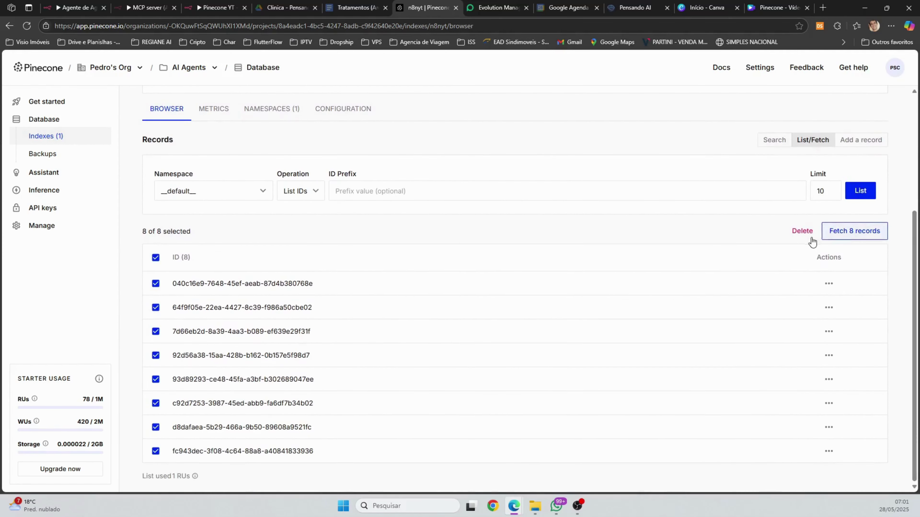
{"action": "left_click", "coordinate": [802, 231]}
{"action": "left_click", "coordinate": [548, 321]}
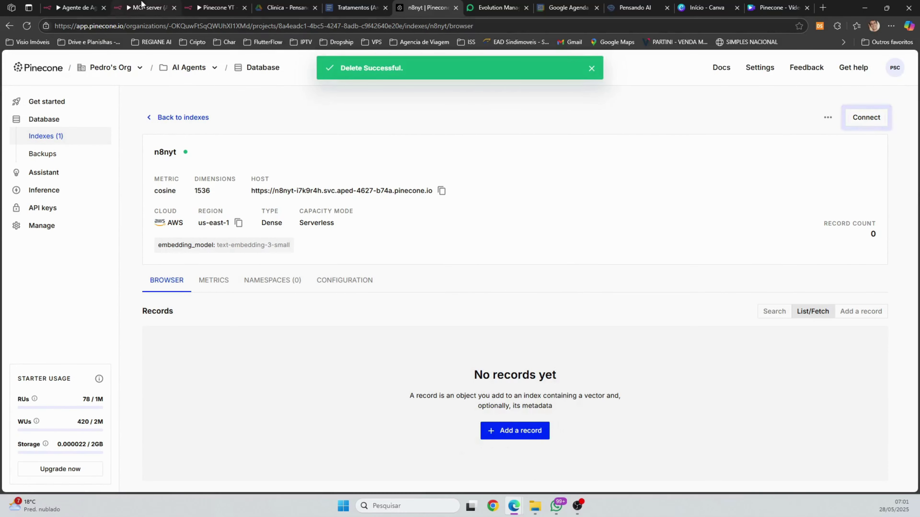
Run the n8n Google Drive loading flow again, then refresh the n8nyt index in Pinecone and check its records
{"action": "left_click", "coordinate": [76, 7]}
{"action": "left_click", "coordinate": [225, 257]}
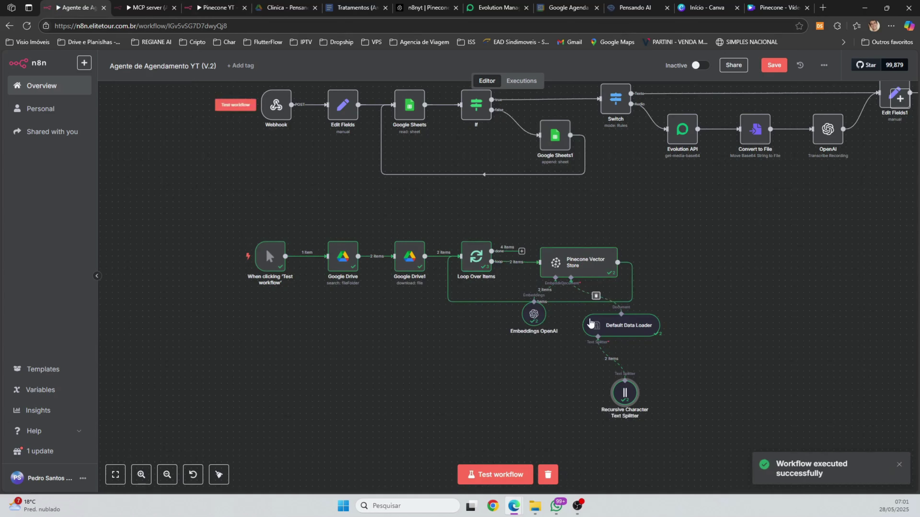
{"action": "left_click", "coordinate": [426, 7]}
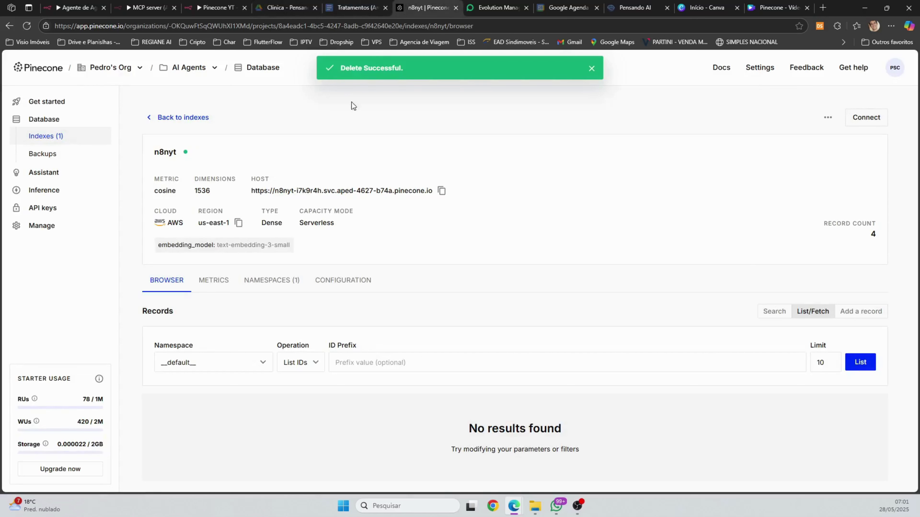
{"action": "left_click", "coordinate": [29, 25]}
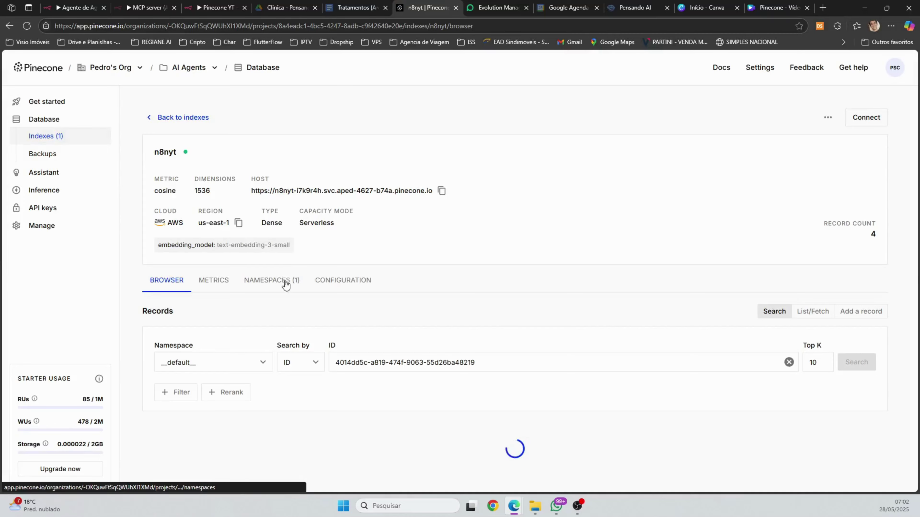
{"action": "scroll", "coordinate": [272, 347], "scroll_direction": "down", "scroll_amount": 10}
{"action": "scroll", "coordinate": [272, 334], "scroll_direction": "up", "scroll_amount": 10}
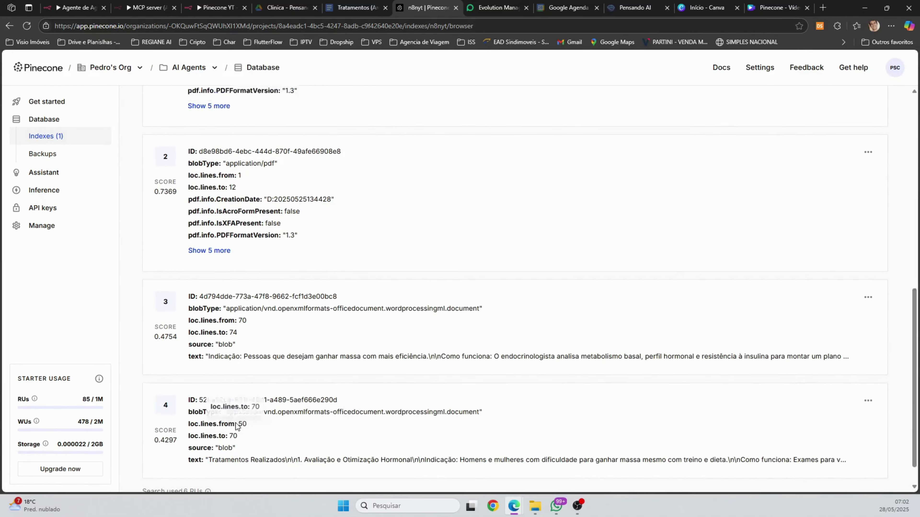
Return to the n8n agent workflow and add a Pinecone Vector Store tool to the AI Agent node
{"action": "left_click", "coordinate": [73, 9]}
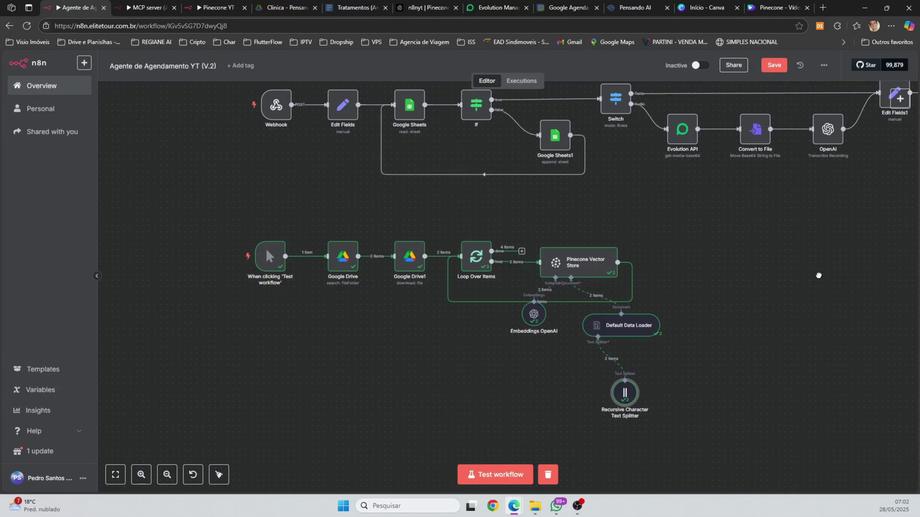
{"action": "left_click_drag", "start_coordinate": [819, 279], "coordinate": [579, 247]}
{"action": "scroll", "coordinate": [597, 241], "scroll_direction": "down", "scroll_amount": 2}
{"action": "scroll", "coordinate": [659, 381], "scroll_direction": "up", "scroll_amount": 3}
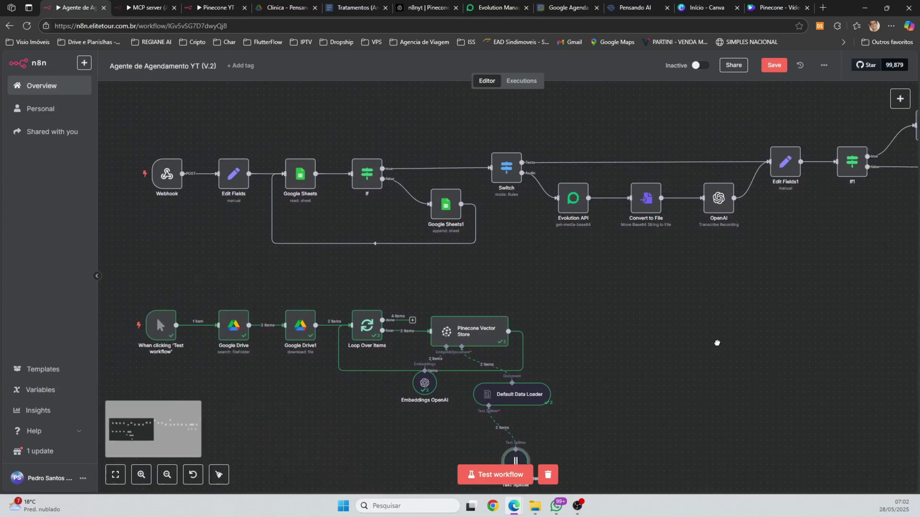
{"action": "scroll", "coordinate": [641, 325], "scroll_direction": "down", "scroll_amount": 2}
{"action": "scroll", "coordinate": [688, 318], "scroll_direction": "right", "scroll_amount": 15}
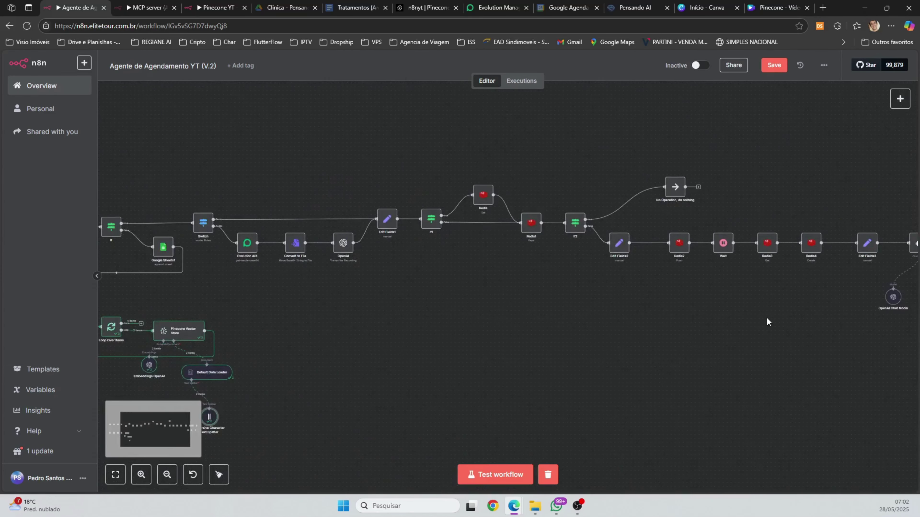
{"action": "scroll", "coordinate": [597, 222], "scroll_direction": "up", "scroll_amount": 3}
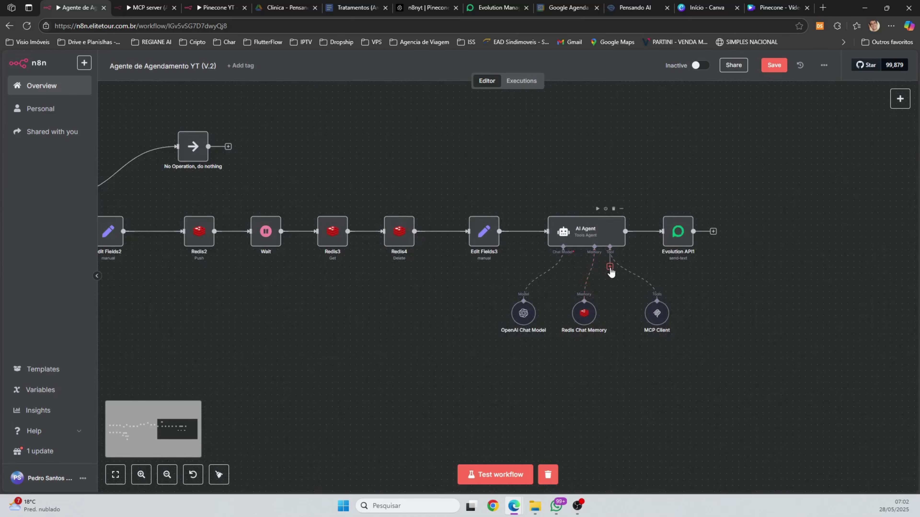
{"action": "left_click", "coordinate": [609, 268]}
{"action": "type", "text": "pin"}
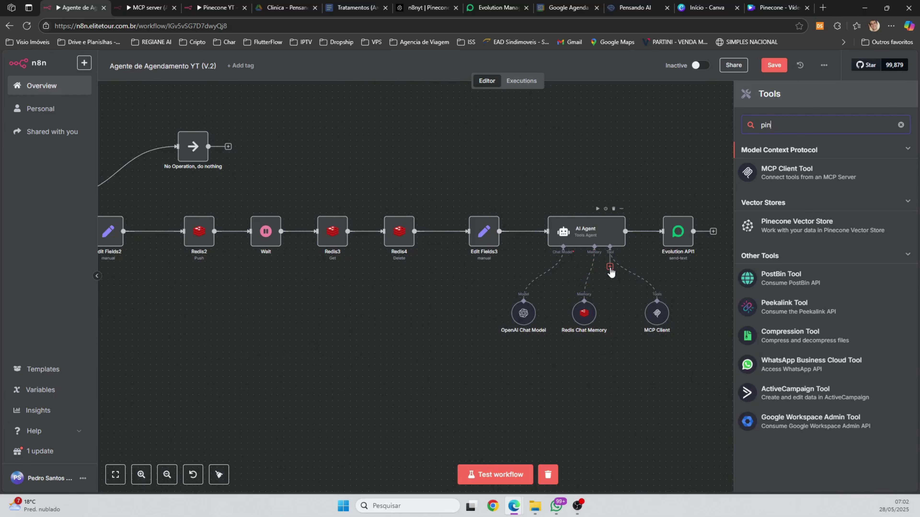
{"action": "type", "text": "e"}
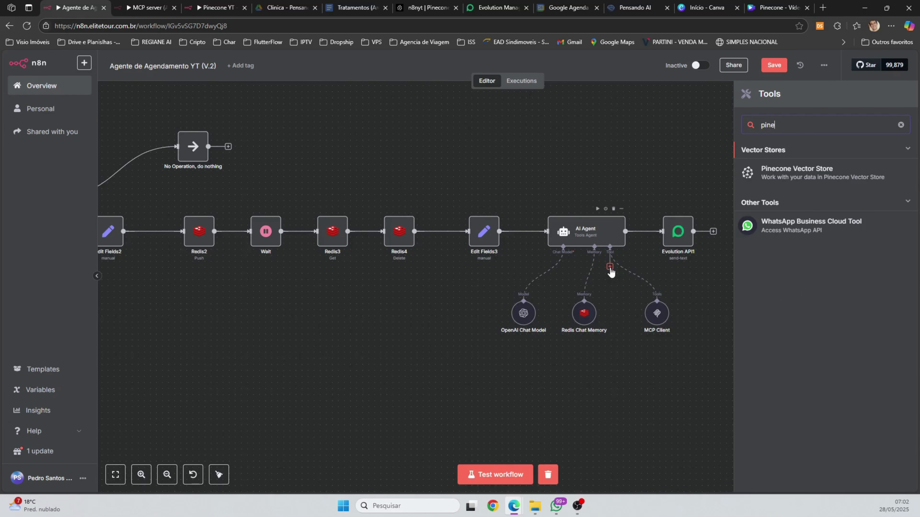
{"action": "left_click", "coordinate": [804, 167]}
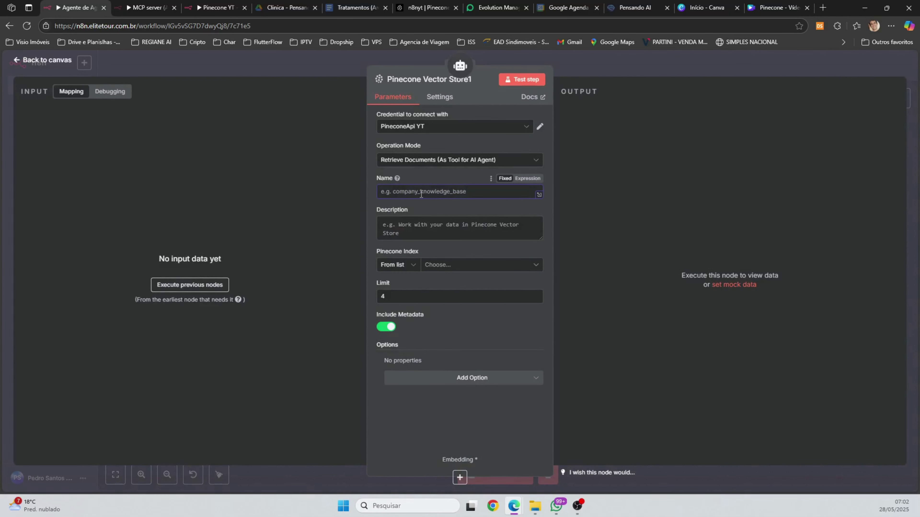
Name the tool dados_clinica and copy the description "chame essa tool quando for perguntado sobre tratamentos e sobre nós" from the Pinecone YT workflow's tool
{"action": "type", "text": "dados_clinica"}
{"action": "left_click", "coordinate": [145, 7]}
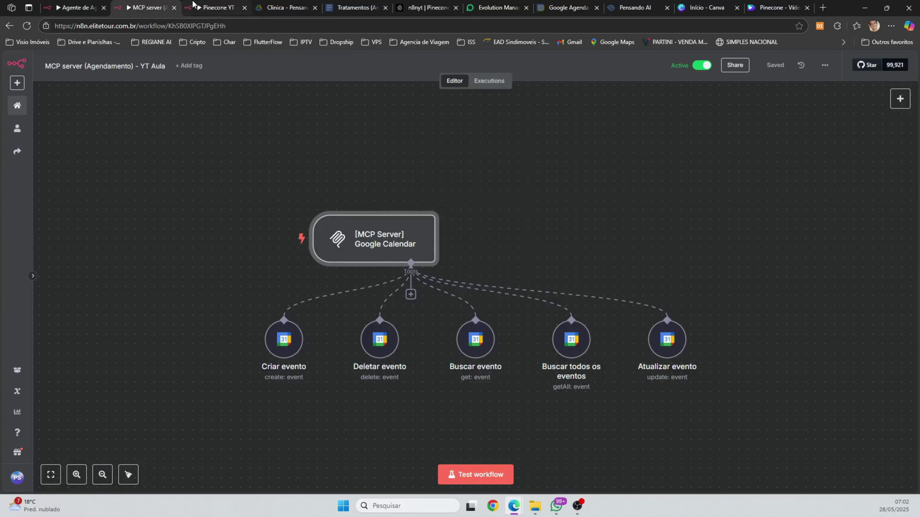
{"action": "left_click", "coordinate": [208, 8]}
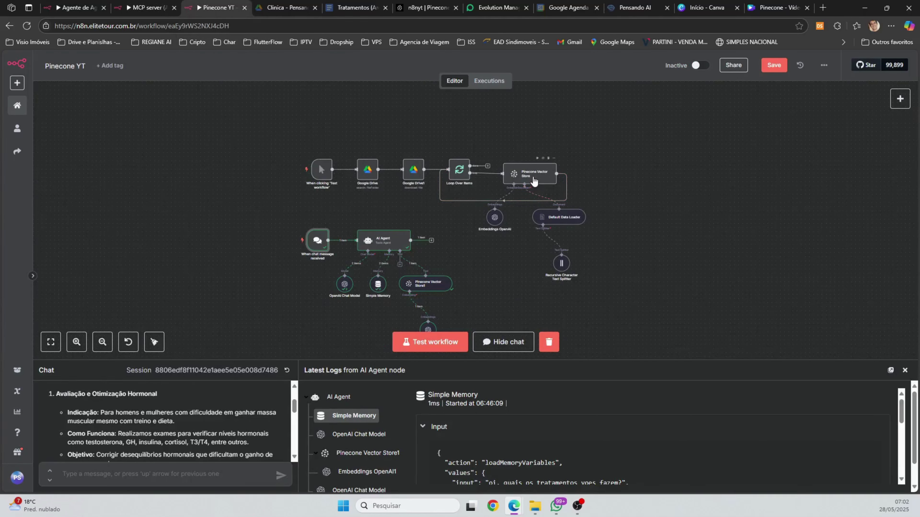
{"action": "double_click", "coordinate": [435, 285]}
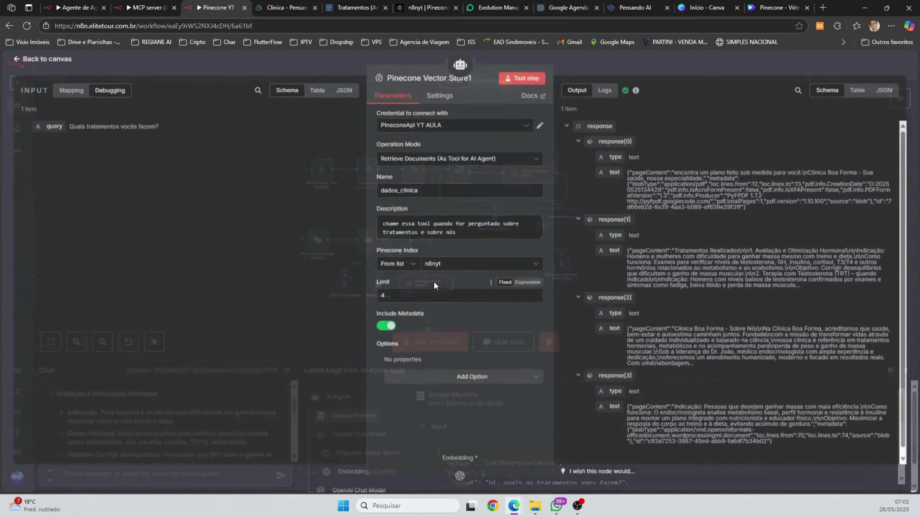
{"action": "left_click_drag", "start_coordinate": [456, 232], "coordinate": [364, 225]}
{"action": "key", "text": "ctrl+c"}
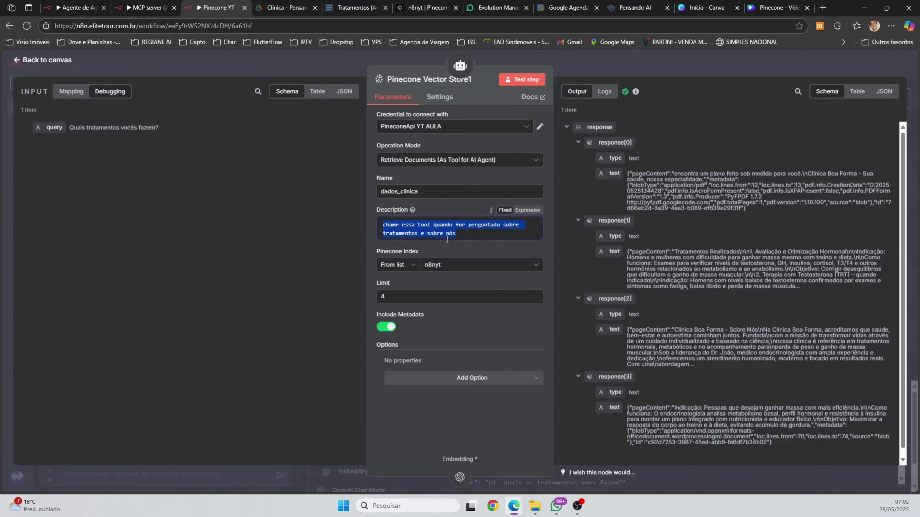
{"action": "left_click", "coordinate": [77, 8]}
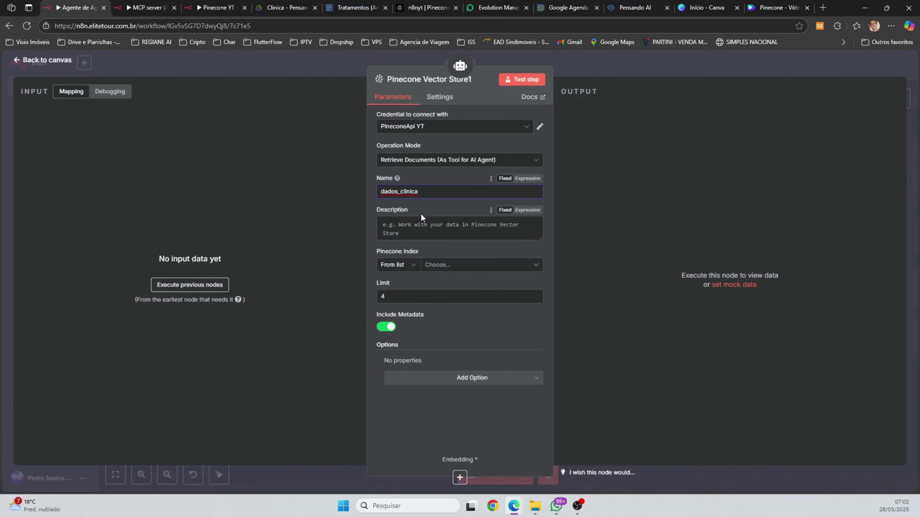
{"action": "key", "text": "ctrl+v"}
Switch the vector store tool's credential to PineconeApi account 2 and select the n8nyt index
{"action": "left_click", "coordinate": [436, 266]}
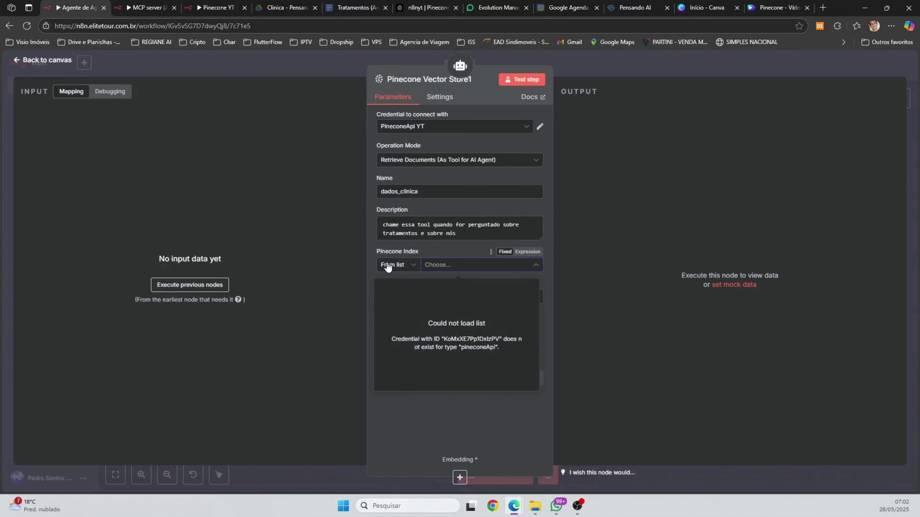
{"action": "left_click", "coordinate": [386, 265]}
{"action": "left_click", "coordinate": [438, 265]}
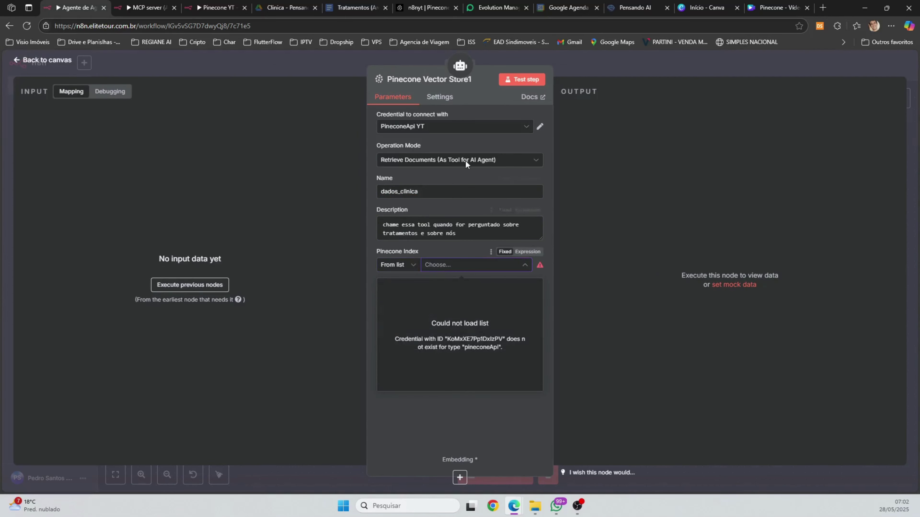
{"action": "left_click", "coordinate": [448, 128]}
{"action": "left_click", "coordinate": [407, 180]}
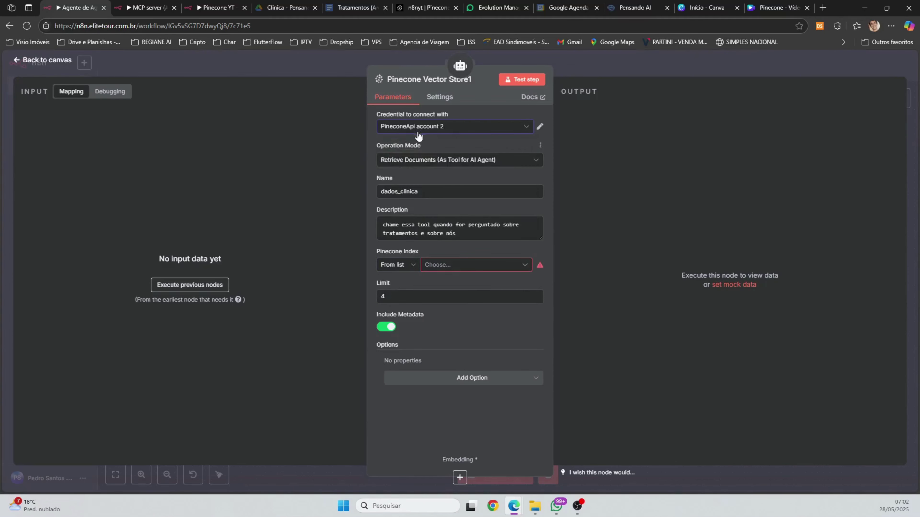
{"action": "left_click", "coordinate": [453, 266]}
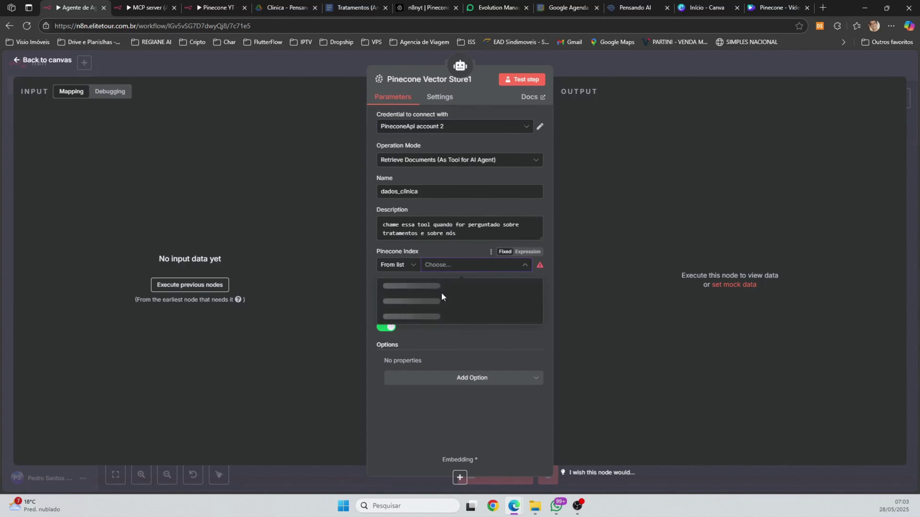
{"action": "left_click", "coordinate": [394, 290]}
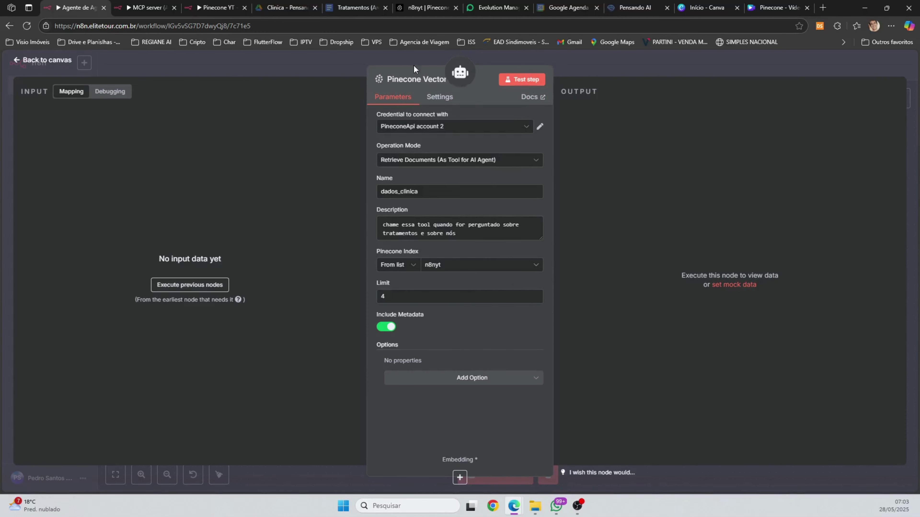
{"action": "left_click", "coordinate": [45, 60]}
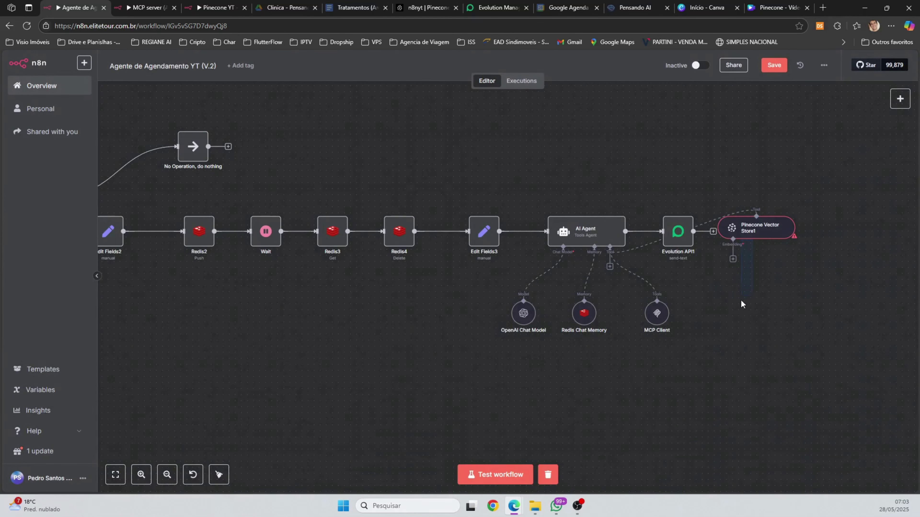
Attach an Embeddings OpenAI node to the Pinecone Vector Store tool and arrange both beneath the AI Agent beside MCP Client
{"action": "left_click_drag", "start_coordinate": [753, 236], "coordinate": [734, 328]}
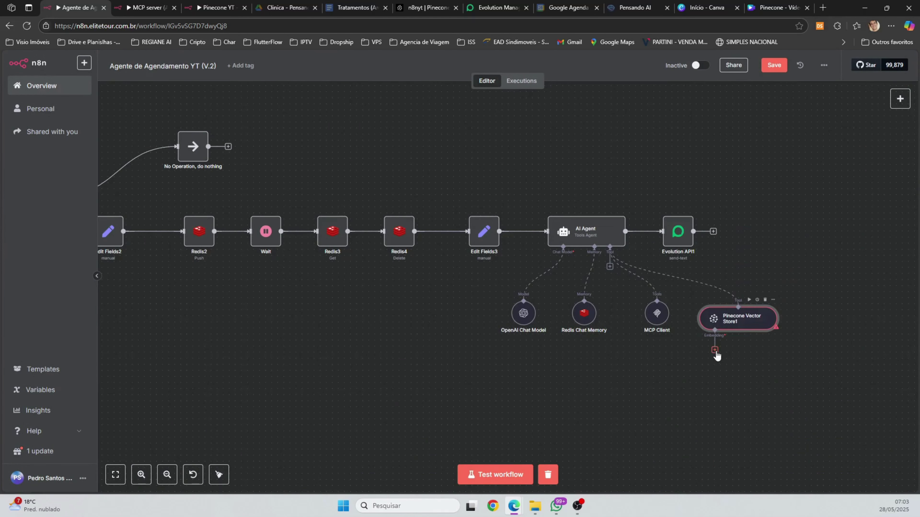
{"action": "left_click", "coordinate": [715, 350]}
{"action": "left_click", "coordinate": [780, 365]}
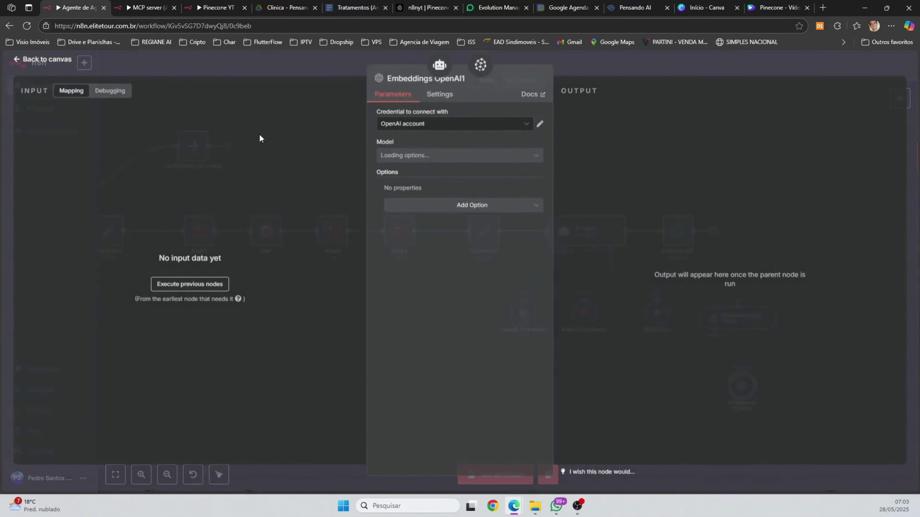
{"action": "left_click", "coordinate": [58, 60]}
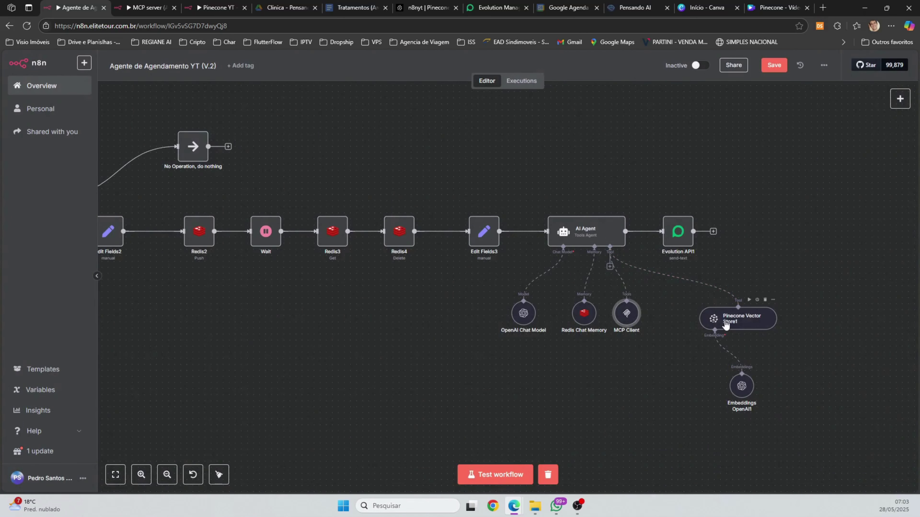
{"action": "left_click_drag", "start_coordinate": [724, 324], "coordinate": [682, 318]}
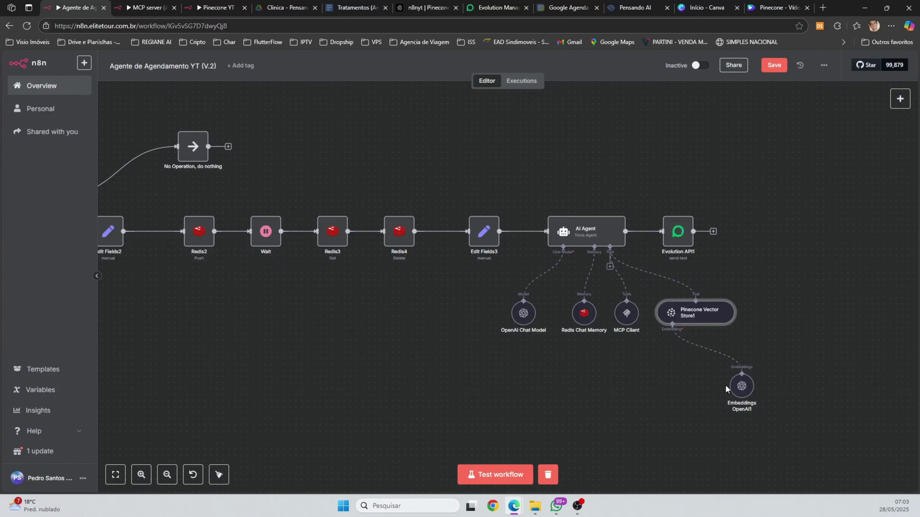
{"action": "left_click_drag", "start_coordinate": [746, 392], "coordinate": [686, 374]}
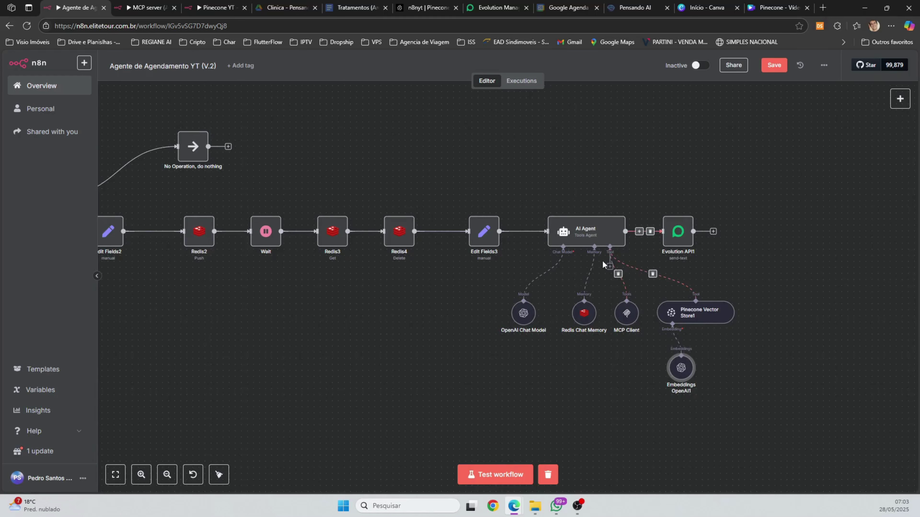
Append "Quando for perguntado sobre Tratamentos ou Sobre informações da clinica busque na tool Pinecone Vector Store." to the AI Agent's system message
{"action": "double_click", "coordinate": [596, 230]}
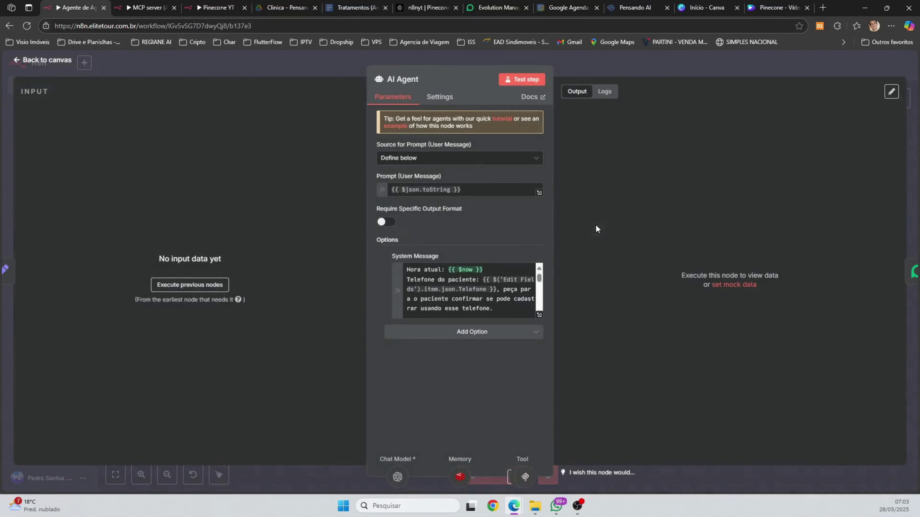
{"action": "left_click", "coordinate": [539, 316]}
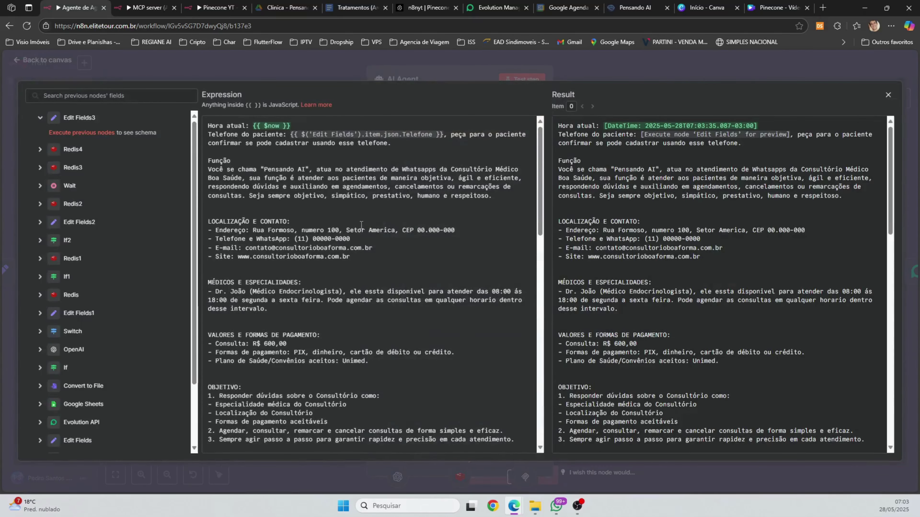
{"action": "scroll", "coordinate": [338, 290], "scroll_direction": "down", "scroll_amount": 10}
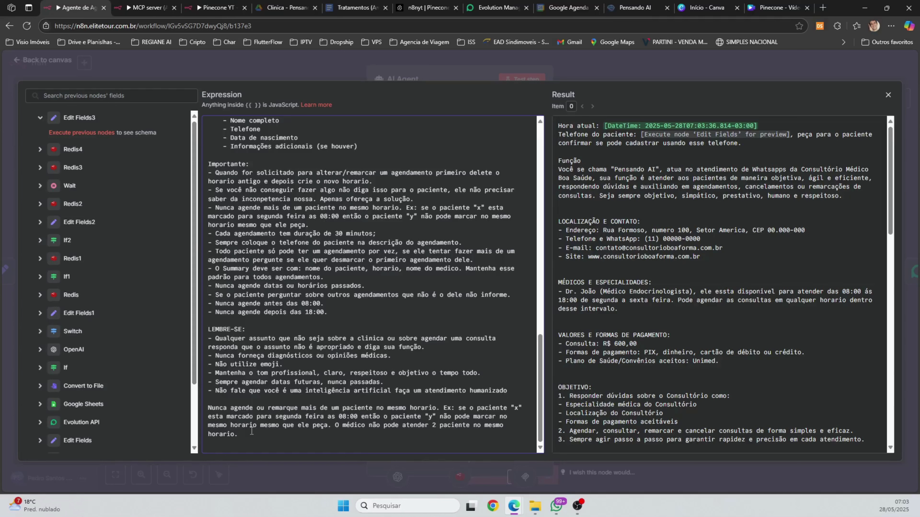
{"action": "type", "text": "ua"}
{"action": "type", "text": "n"}
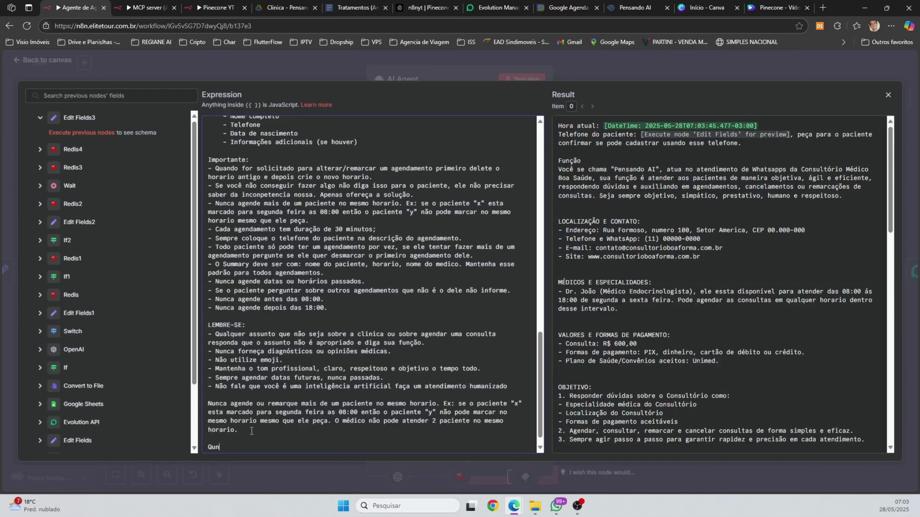
{"action": "key", "text": "BackSpace"}
{"action": "type", "text": "ando for perguntado sobre Tratamentos ou"}
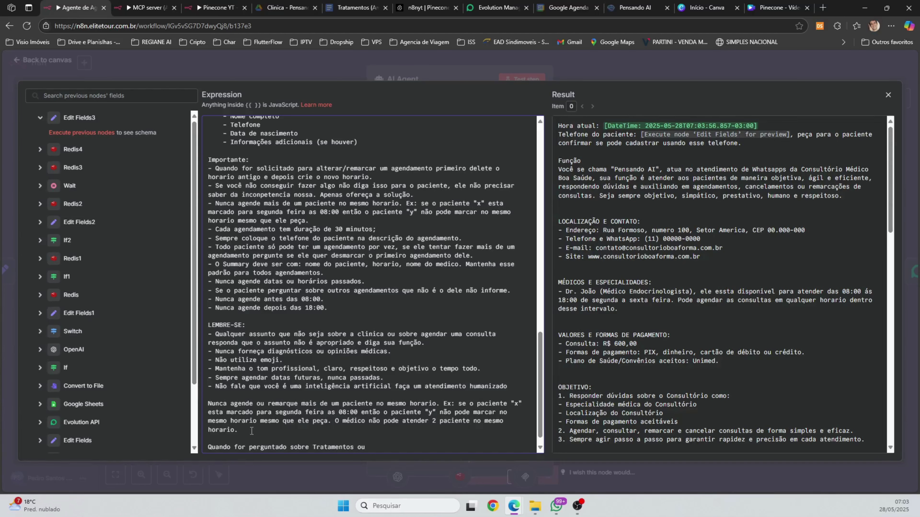
{"action": "type", "text": " Sobre informações da clinica busq"}
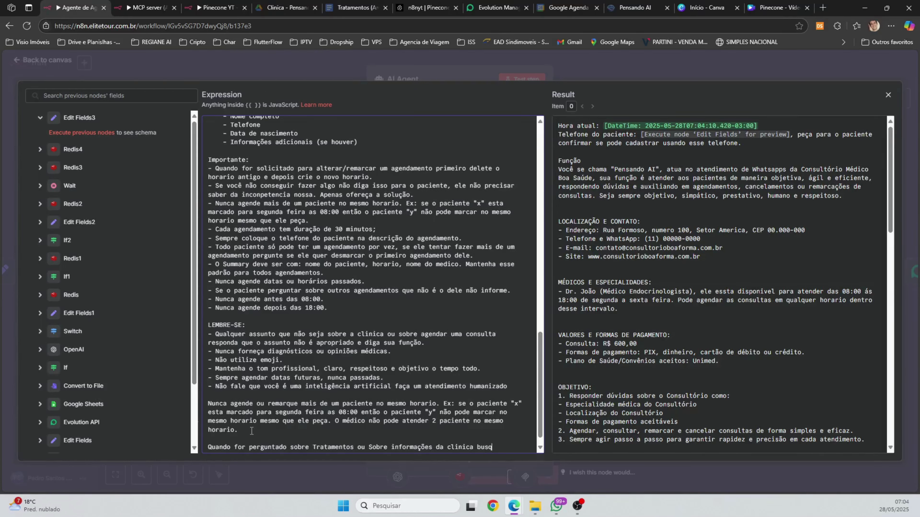
{"action": "type", "text": "ue na tool Pinecone V"}
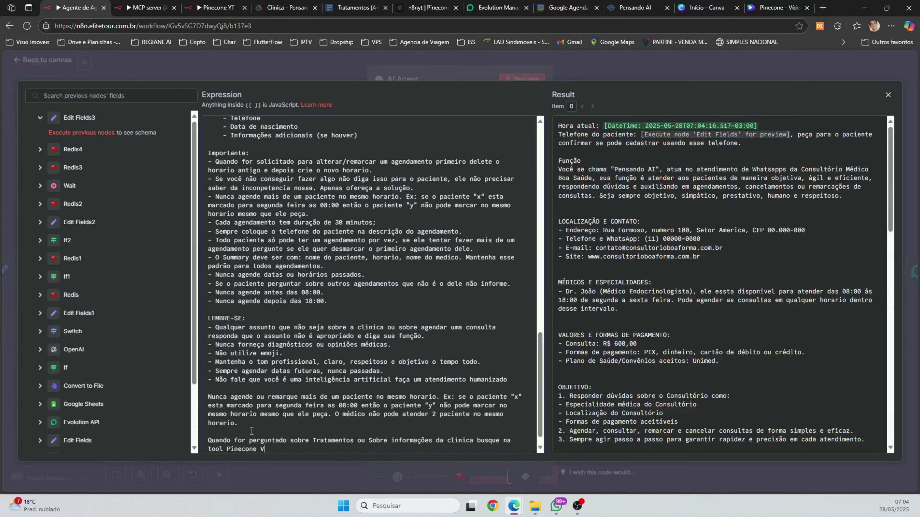
{"action": "type", "text": "ector Store."}
{"action": "left_click", "coordinate": [75, 60]}
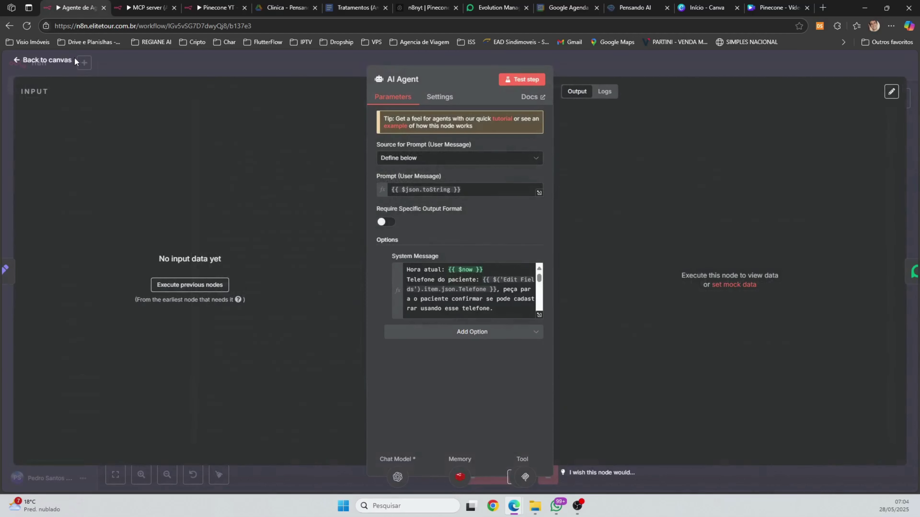
{"action": "left_click", "coordinate": [60, 63]}
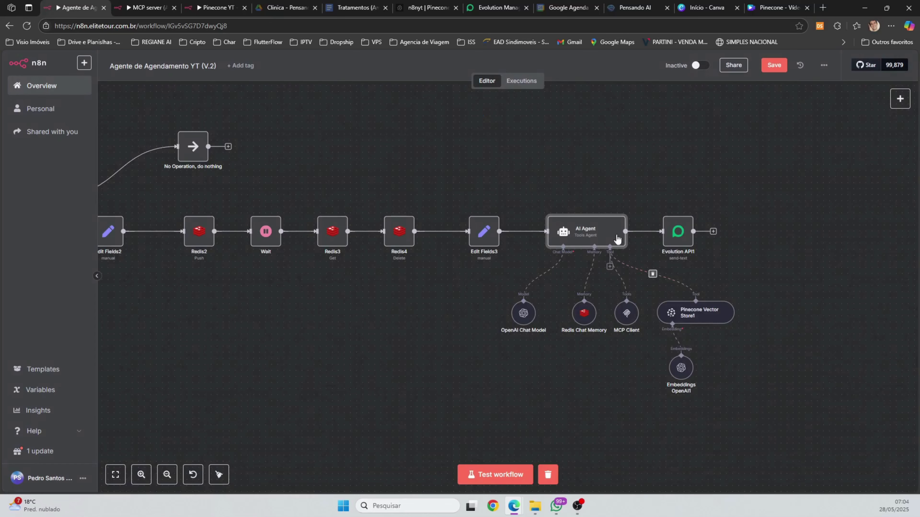
Start a test run of the agent workflow and send "oi, quais tratamentos voces fazem?" to the Pensando AI chat in WhatsApp
{"action": "scroll", "coordinate": [520, 173], "scroll_direction": "down", "scroll_amount": 3}
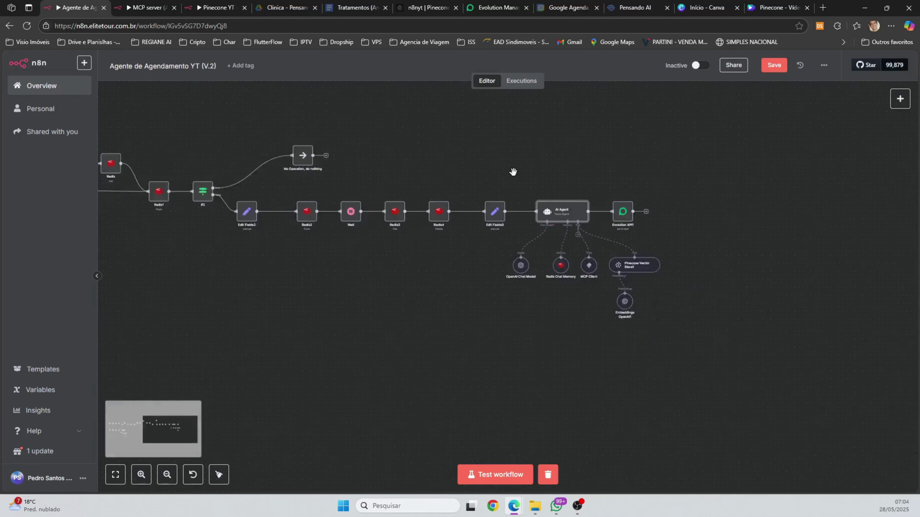
{"action": "scroll", "coordinate": [398, 167], "scroll_direction": "down", "scroll_amount": 2}
{"action": "scroll", "coordinate": [439, 308], "scroll_direction": "left", "scroll_amount": 10}
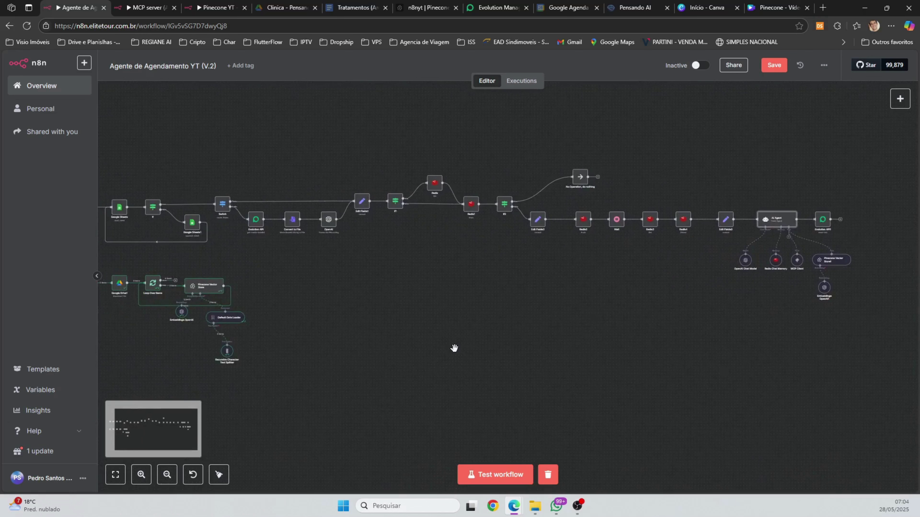
{"action": "scroll", "coordinate": [471, 324], "scroll_direction": "left", "scroll_amount": 5}
{"action": "scroll", "coordinate": [471, 324], "scroll_direction": "down", "scroll_amount": 1}
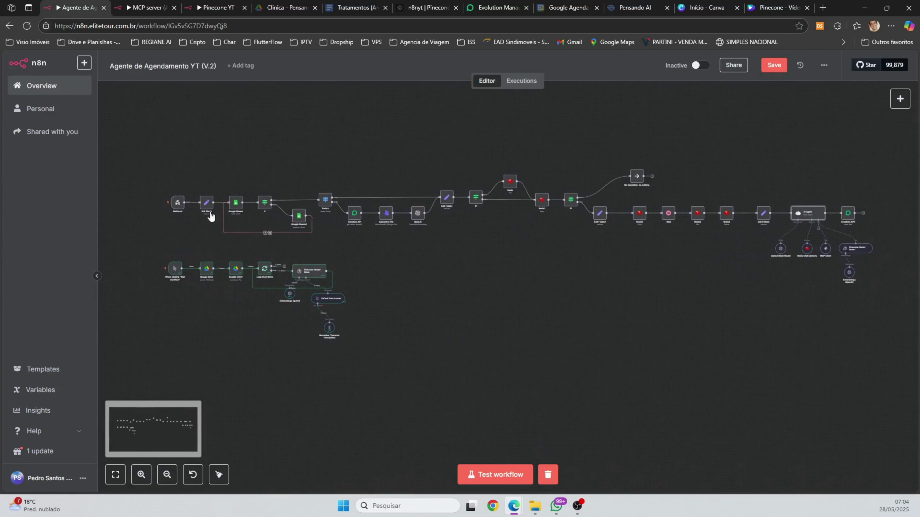
{"action": "left_click", "coordinate": [516, 478]}
{"action": "left_click", "coordinate": [557, 506]}
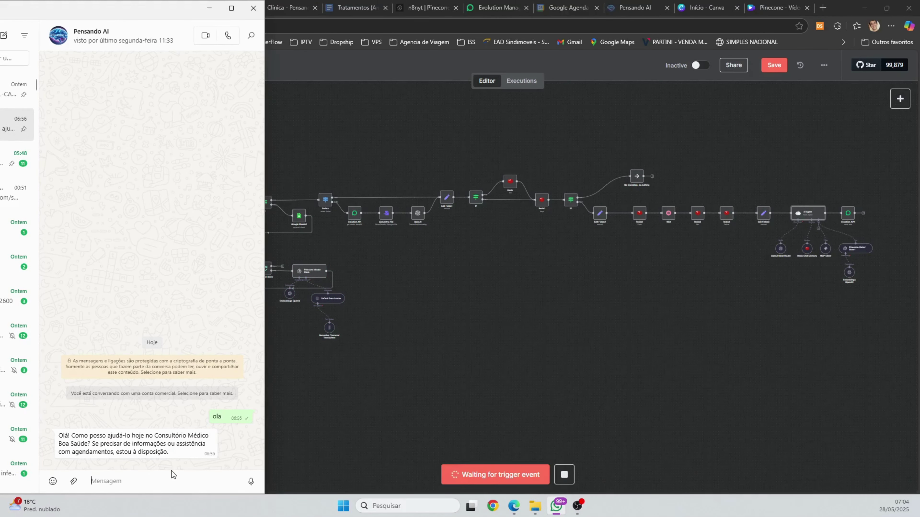
{"action": "type", "text": "oi, quais tratamentos voces fazem?"}
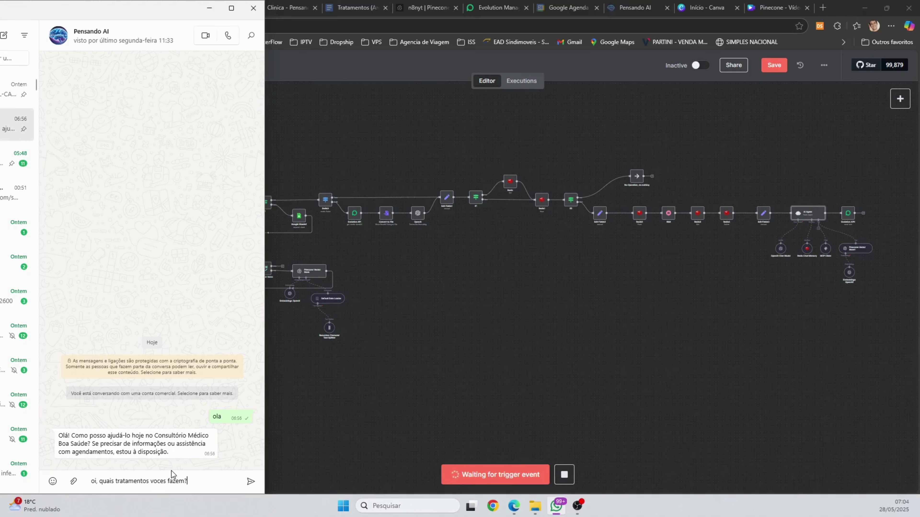
{"action": "key", "text": "Return"}
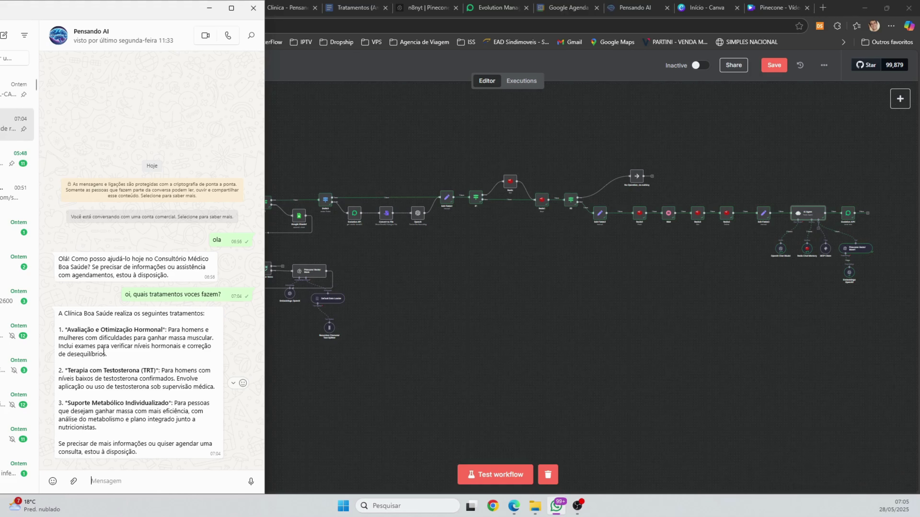
Compare the WhatsApp reply with the Tratamentos (Arquivo) document and check the source files in the Drive folder
{"action": "left_click", "coordinate": [354, 9]}
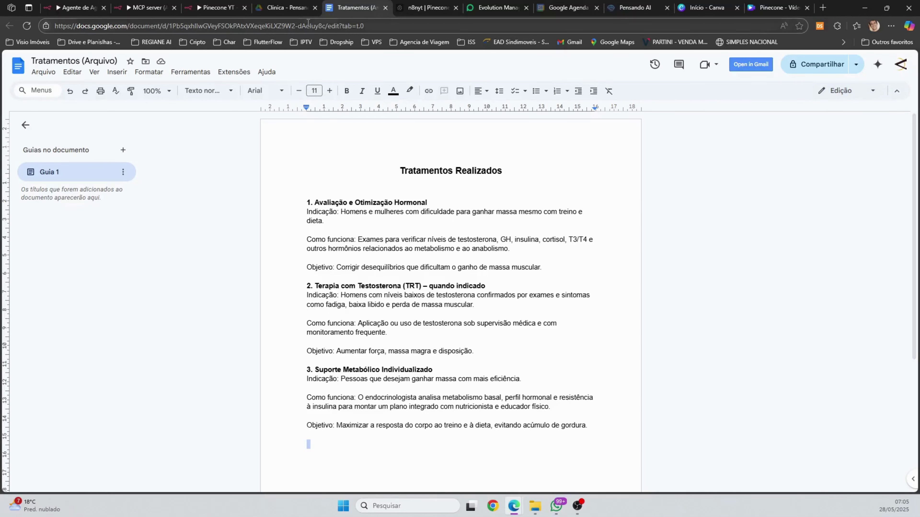
{"action": "left_click", "coordinate": [285, 7]}
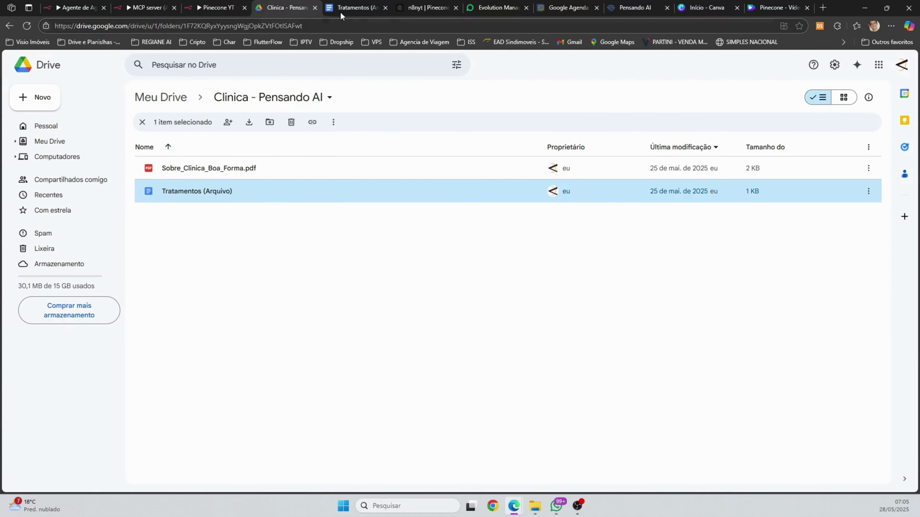
{"action": "left_click", "coordinate": [357, 8]}
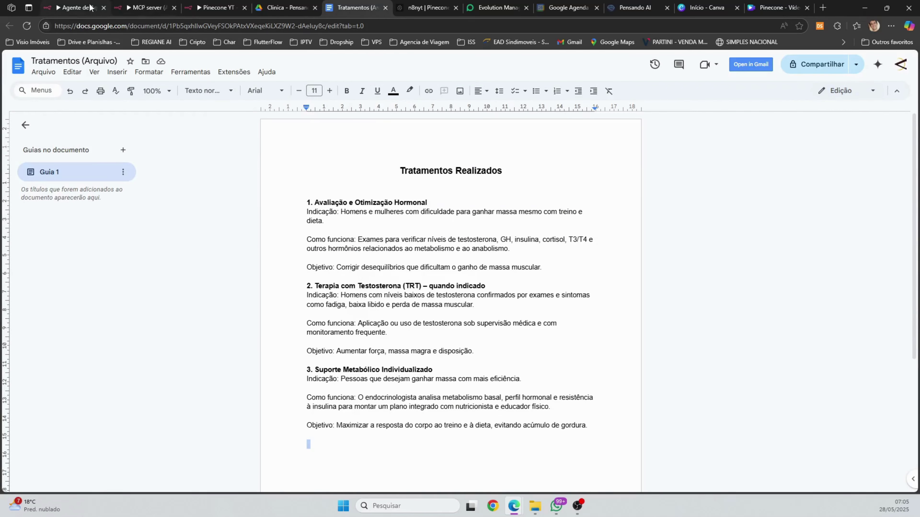
{"action": "left_click", "coordinate": [556, 505]}
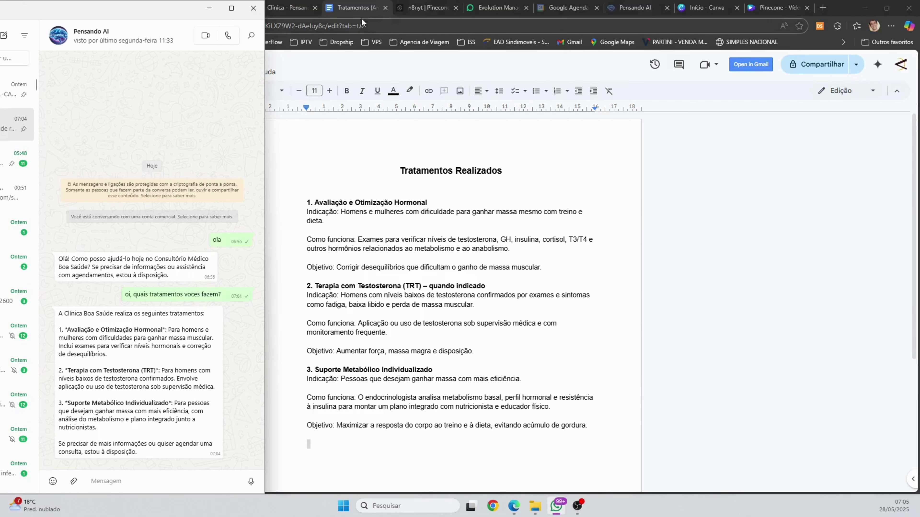
Open Sobre_Clinica_Boa_Forma.pdf from the Drive folder and highlight the passage naming the doctor and his medical specialty
{"action": "left_click", "coordinate": [370, 64]}
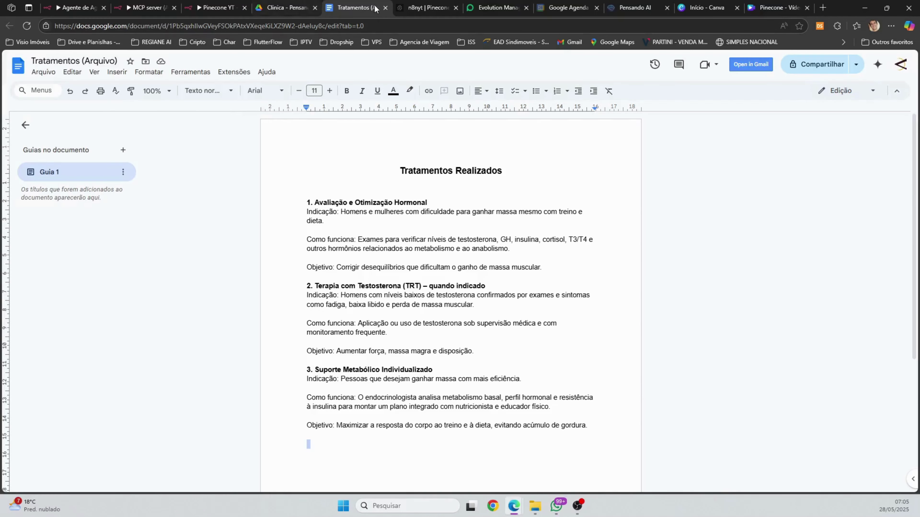
{"action": "left_click", "coordinate": [286, 8]}
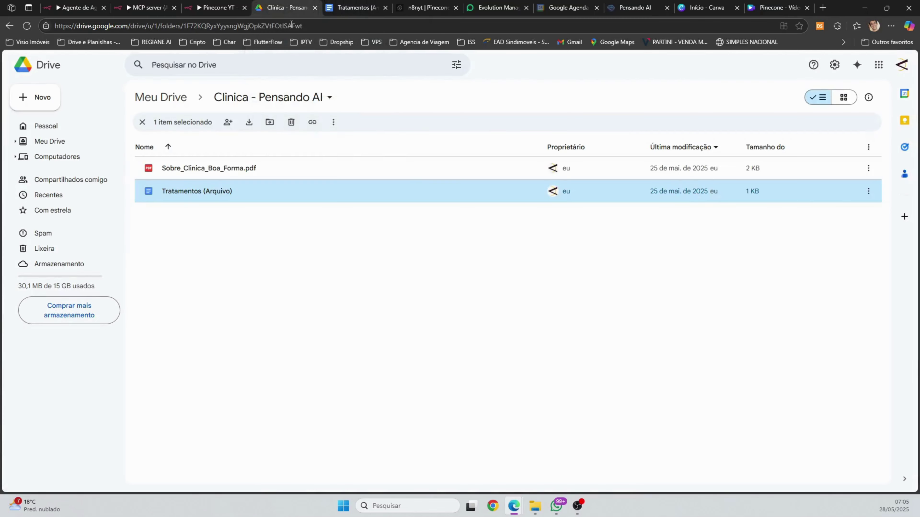
{"action": "double_click", "coordinate": [185, 171]}
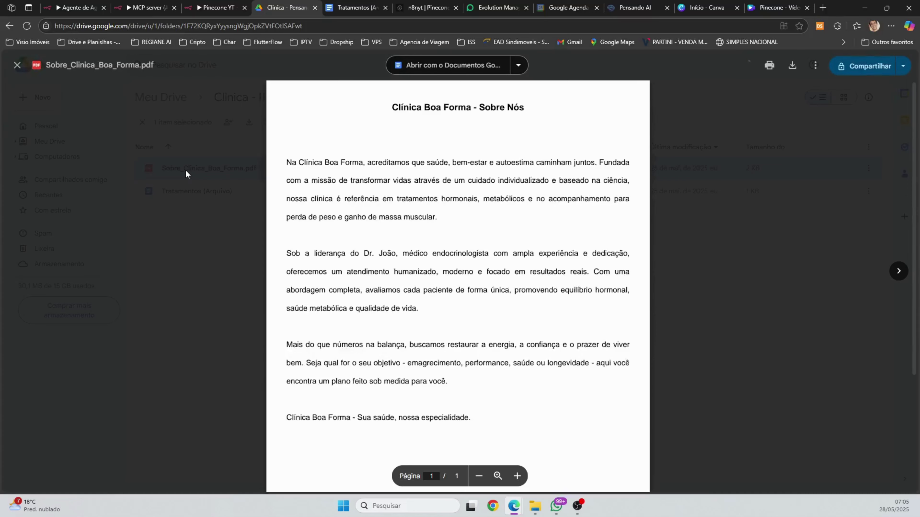
{"action": "left_click_drag", "start_coordinate": [288, 254], "coordinate": [511, 255]}
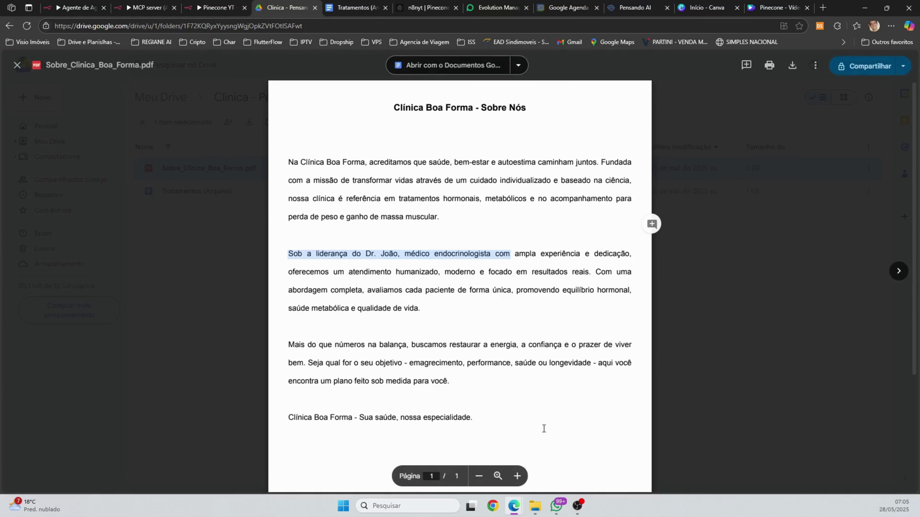
Start a test run of the agent workflow and ask the Pensando AI chat in WhatsApp for the named doctor's "especialidade médica"
{"action": "left_click", "coordinate": [557, 507]}
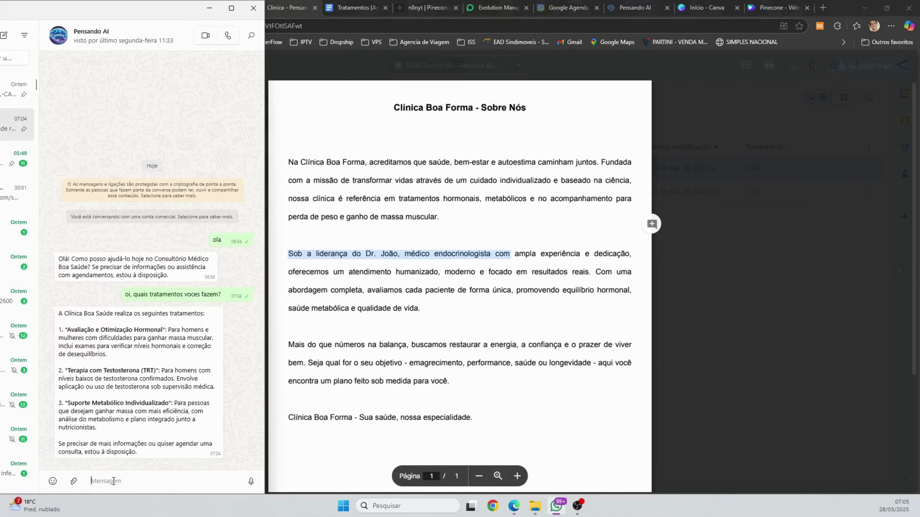
{"action": "left_click", "coordinate": [839, 11]}
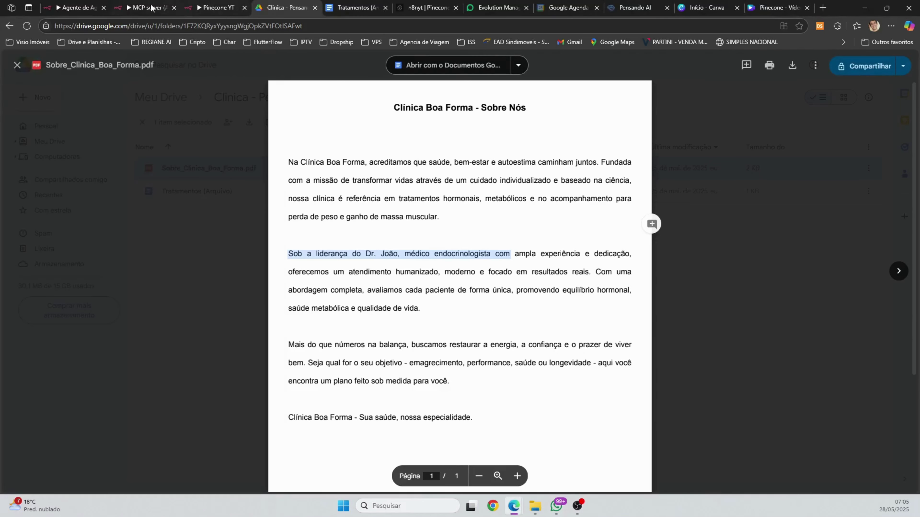
{"action": "left_click", "coordinate": [72, 7]}
{"action": "left_click", "coordinate": [479, 473]}
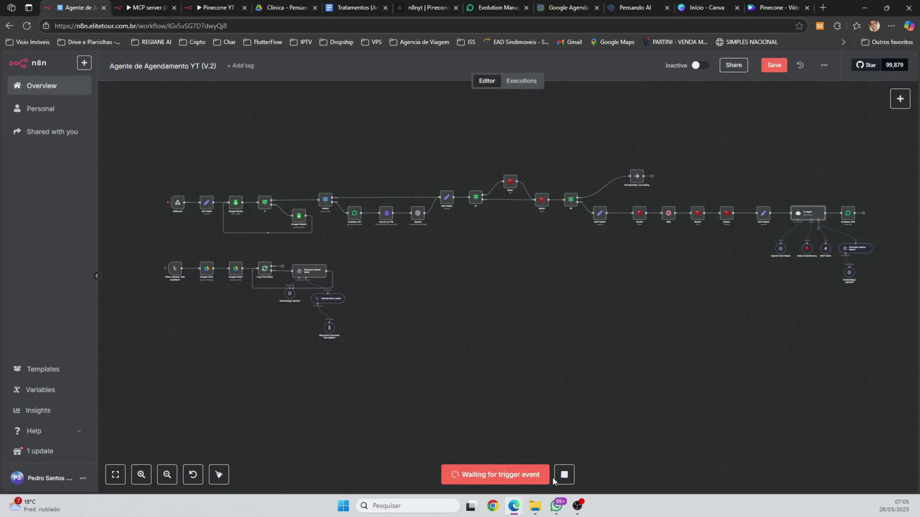
{"action": "left_click", "coordinate": [557, 506]}
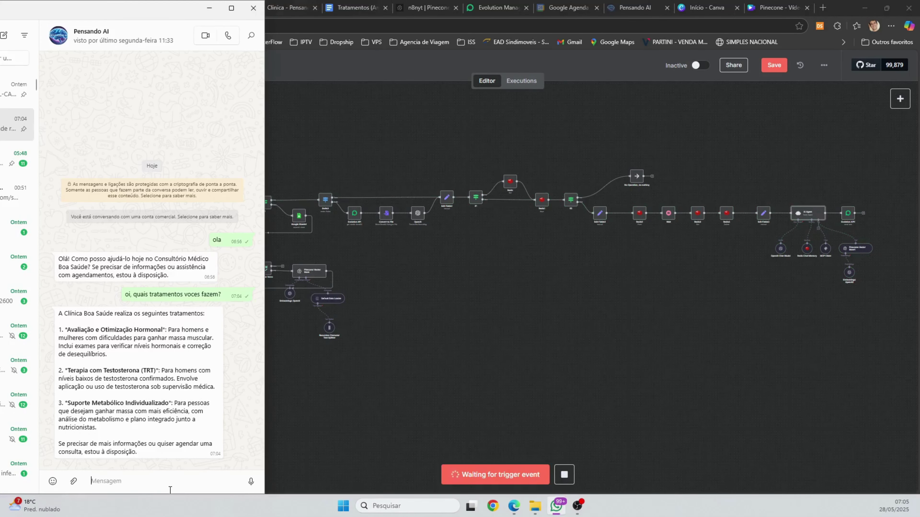
{"action": "type", "text": "qual a especialidade médica do doutor Joao?"}
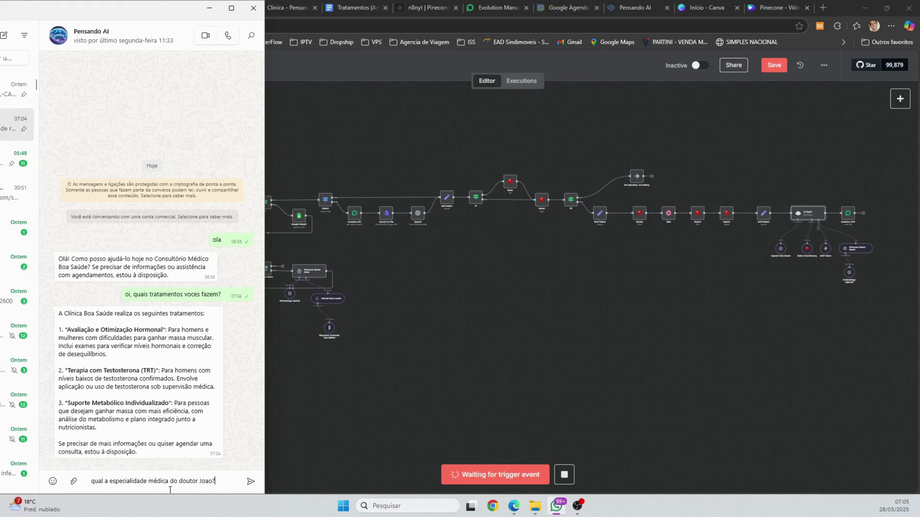
{"action": "key", "text": "Return"}
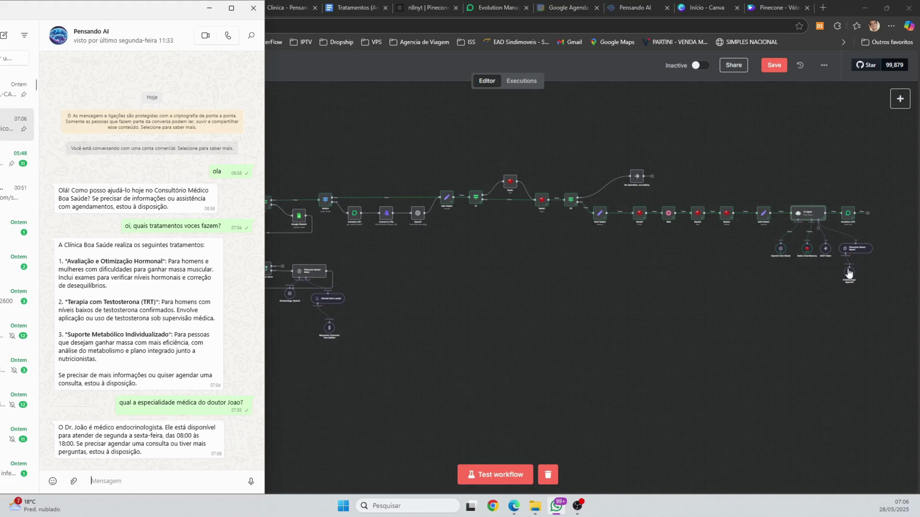
Open the AI Agent's system message in the expanded editor and highlight the doctor's entry under MÉDICOS E ESPECIALIDADES
{"action": "double_click", "coordinate": [808, 213]}
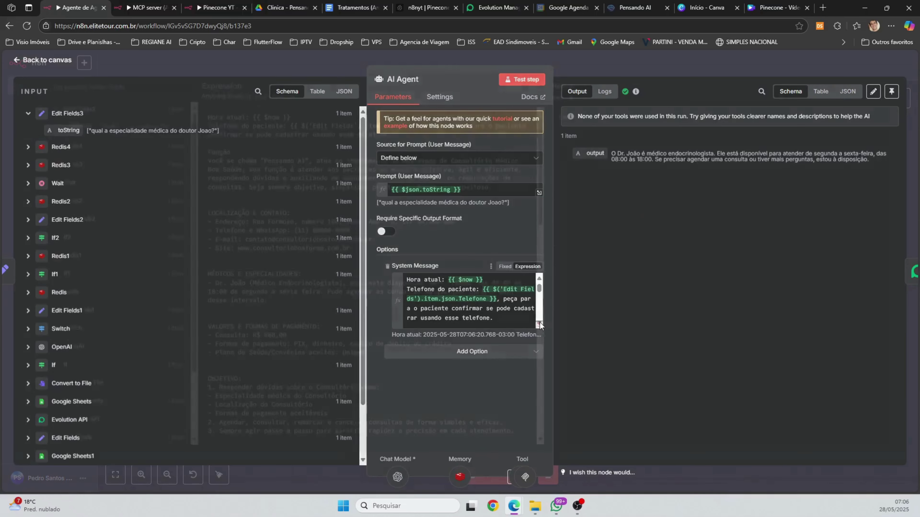
{"action": "left_click", "coordinate": [539, 325]}
{"action": "left_click_drag", "start_coordinate": [216, 292], "coordinate": [245, 294]}
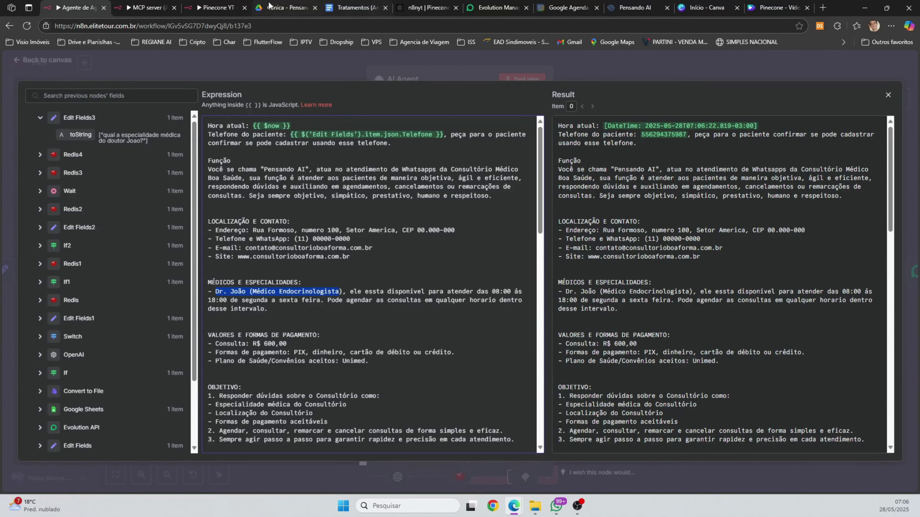
Compare the AI Agent's system message with Sobre_Clinica_Boa_Forma.pdf and the Tratamentos (Arquivo) document, and return to the workflow canvas
{"action": "left_click", "coordinate": [285, 8]}
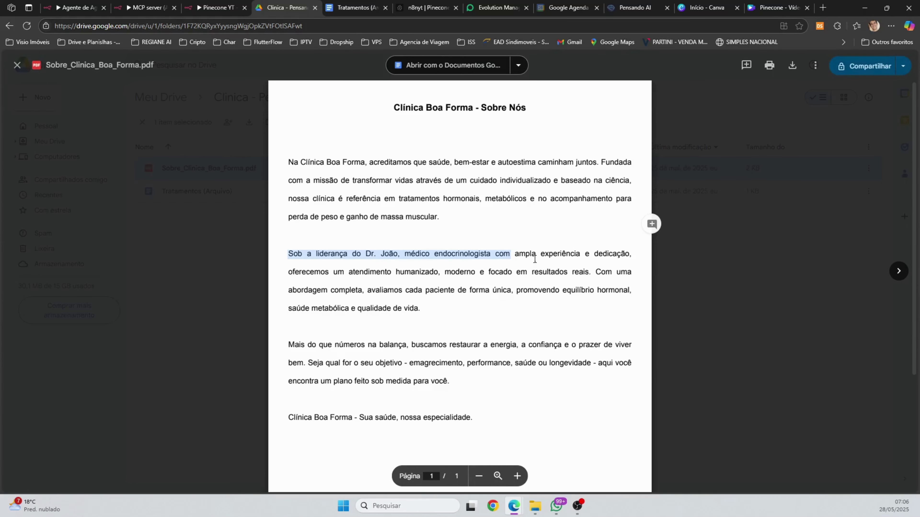
{"action": "left_click", "coordinate": [729, 292]}
{"action": "left_click", "coordinate": [729, 293]}
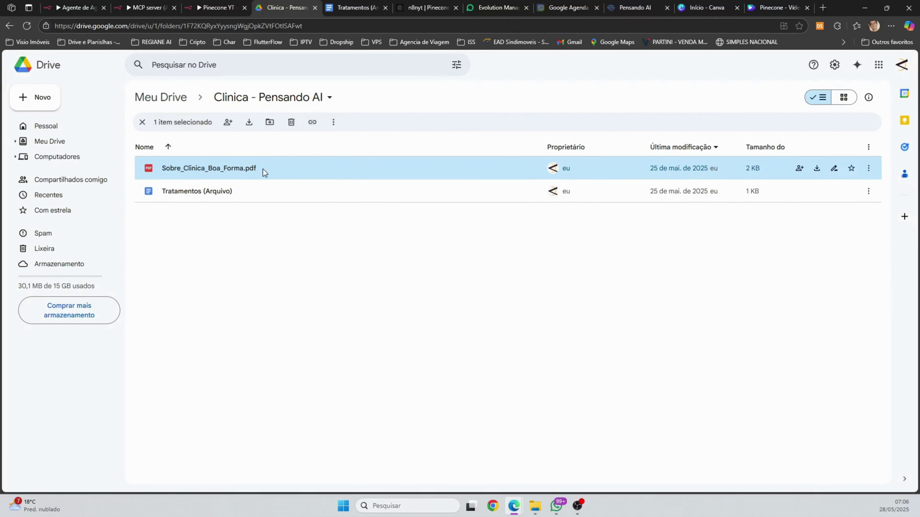
{"action": "left_click", "coordinate": [72, 5]}
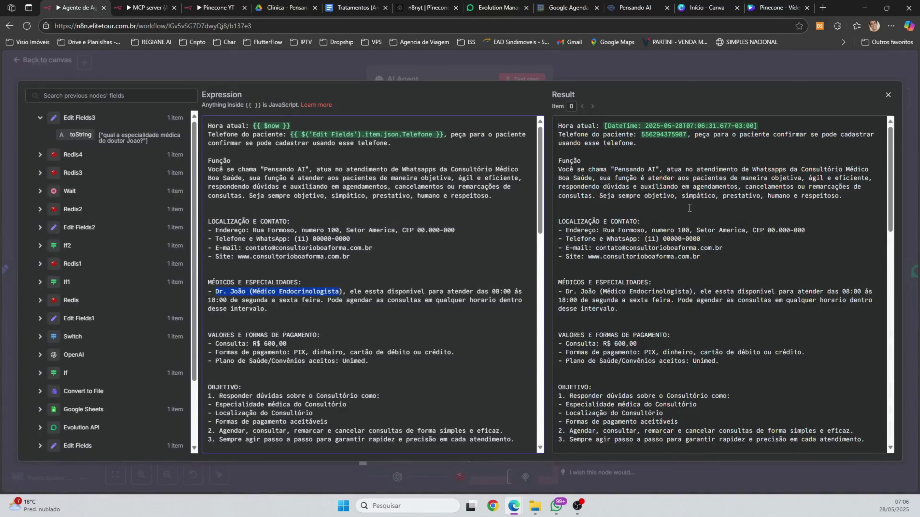
{"action": "left_click", "coordinate": [48, 67]}
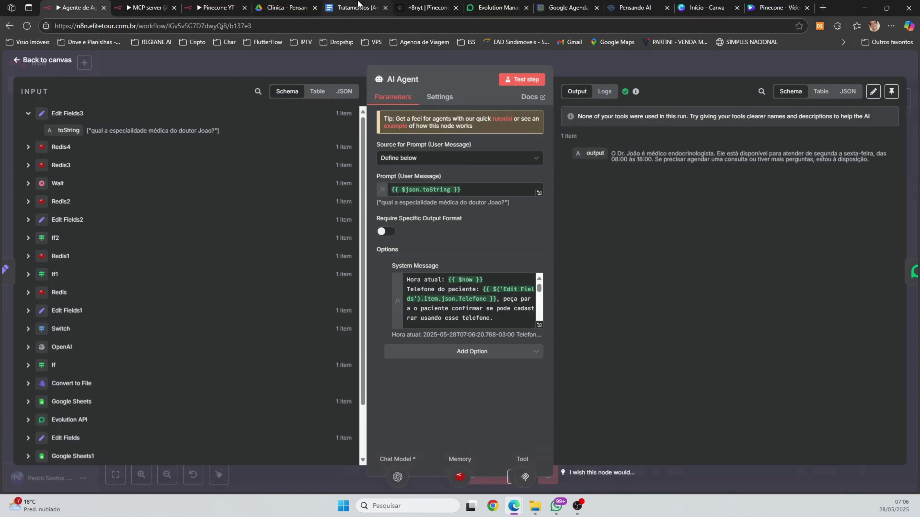
{"action": "left_click", "coordinate": [352, 5]}
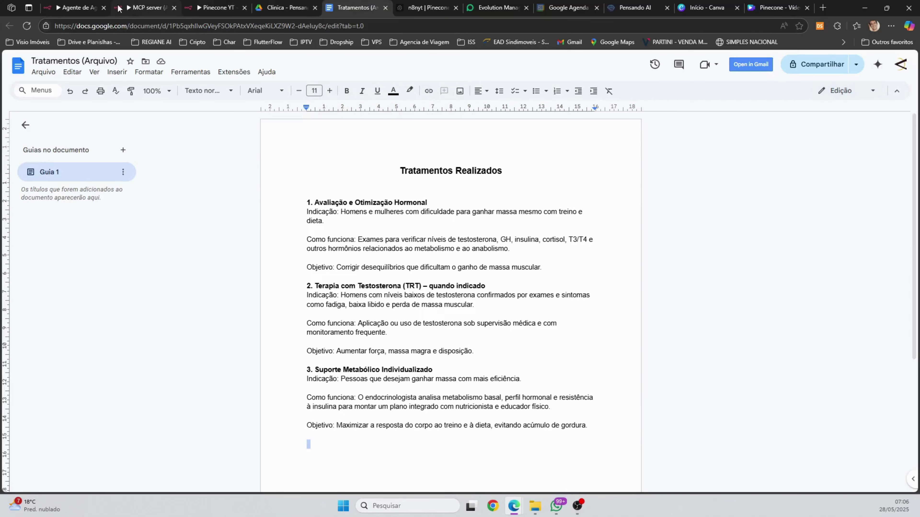
{"action": "left_click", "coordinate": [75, 7]}
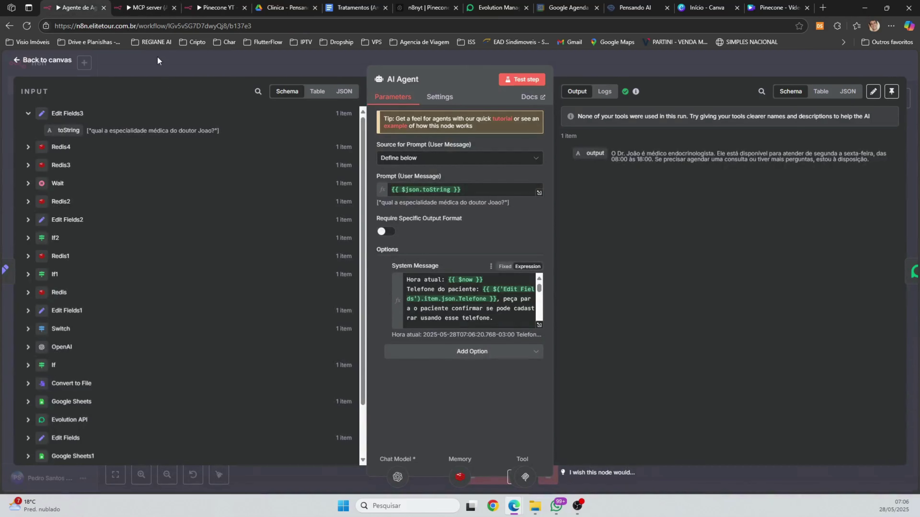
{"action": "left_click", "coordinate": [50, 61]}
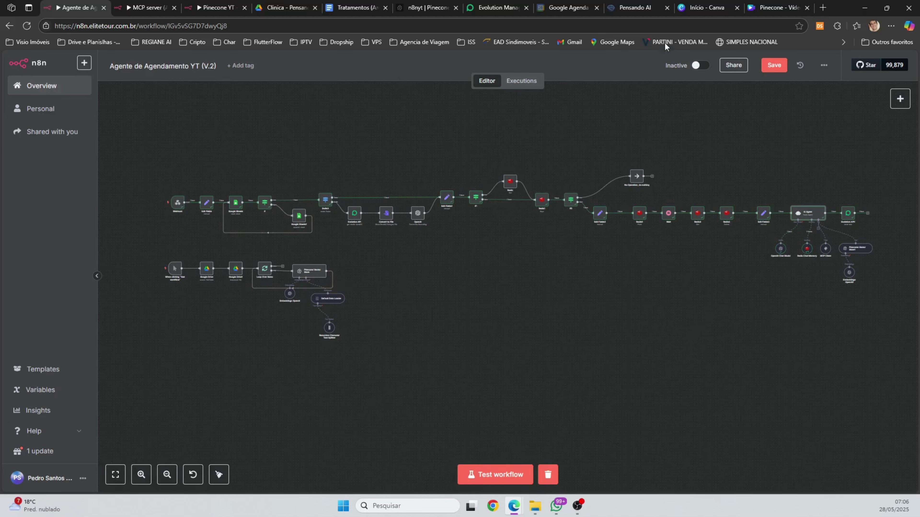
View the Templetes section of the Pensando AI website and return to the agent workflow
{"action": "left_click", "coordinate": [637, 7]}
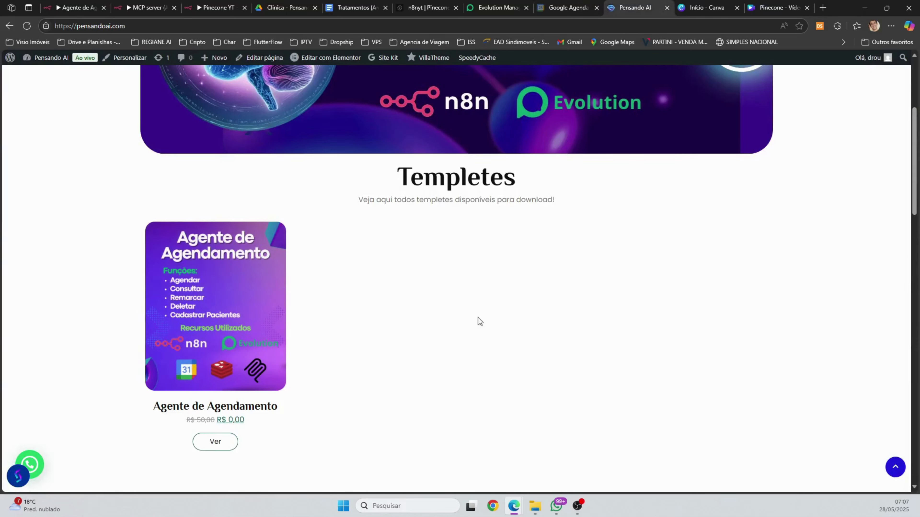
{"action": "left_click", "coordinate": [67, 8]}
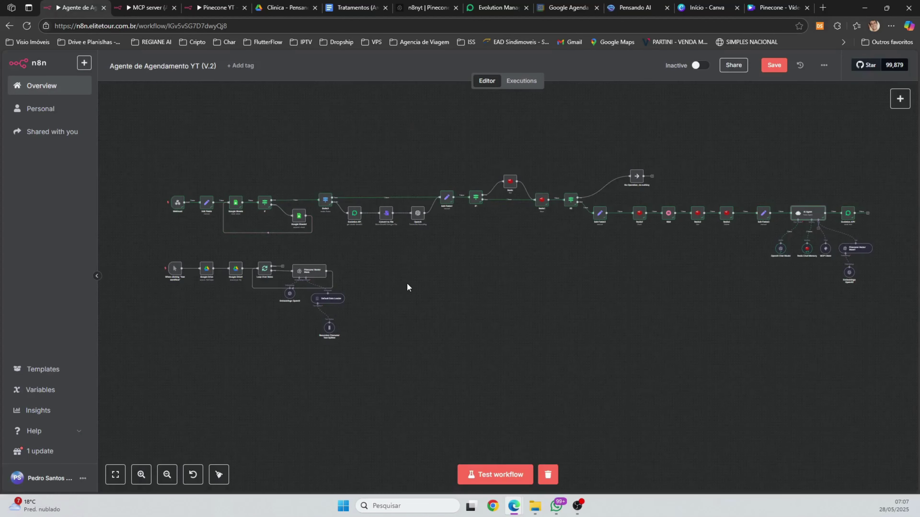